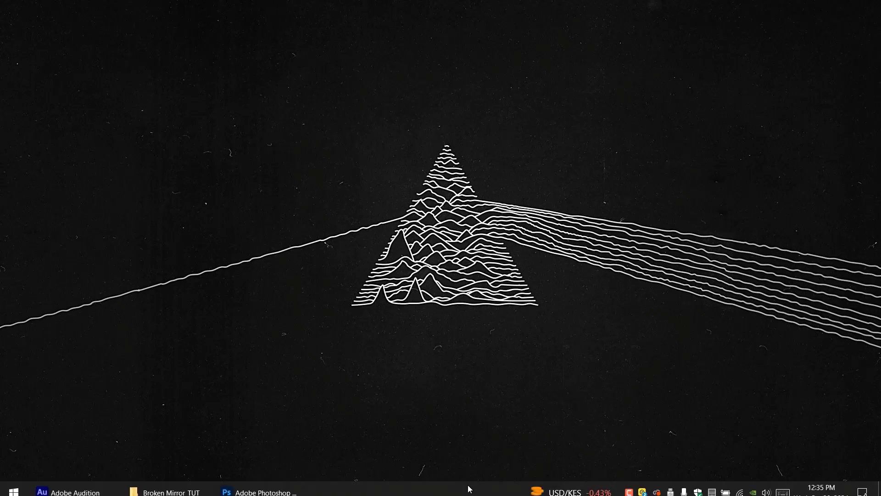
Step: Switch to Photoshop and create a 4000 × 3500 pixel RGB document at 72 pixels/inch with a white background
{"action": "left_click", "coordinate": [258, 484]}
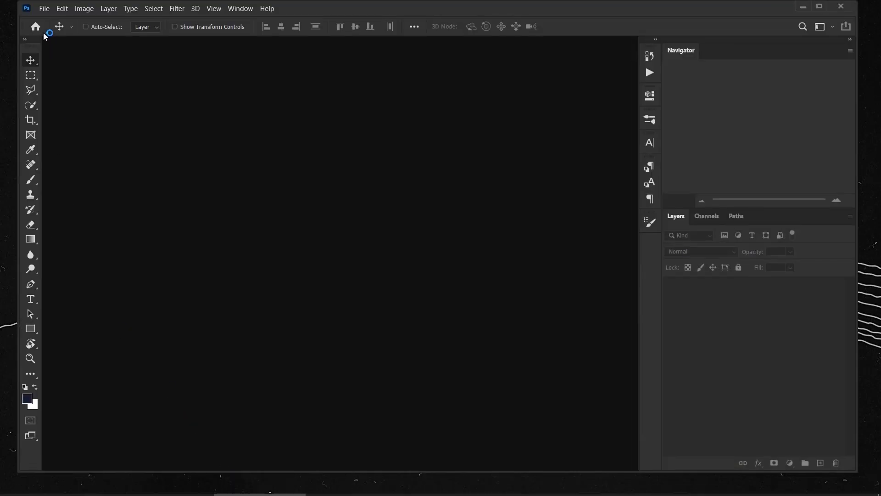
{"action": "left_click", "coordinate": [44, 8]}
{"action": "left_click", "coordinate": [55, 18]}
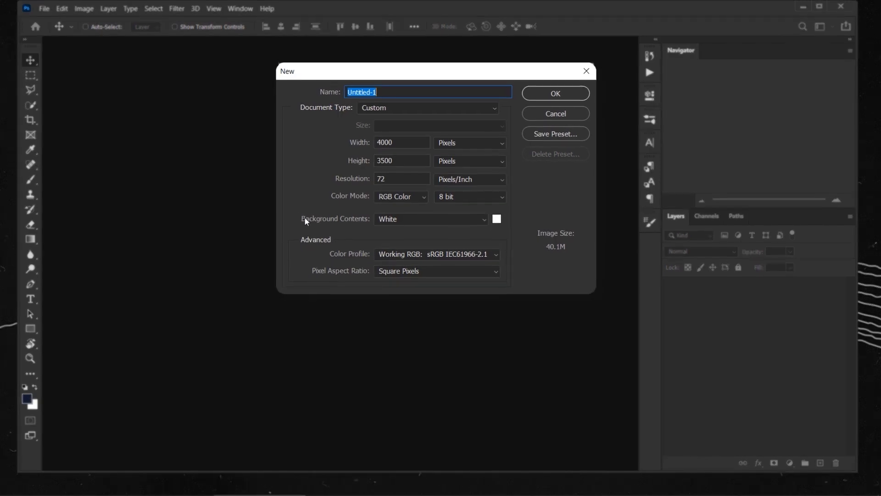
{"action": "double_click", "coordinate": [403, 161]}
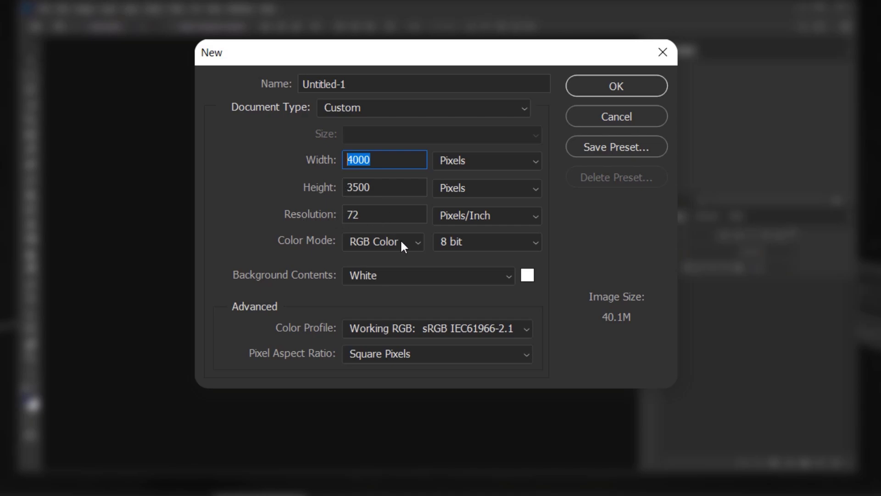
{"action": "left_click", "coordinate": [617, 86]}
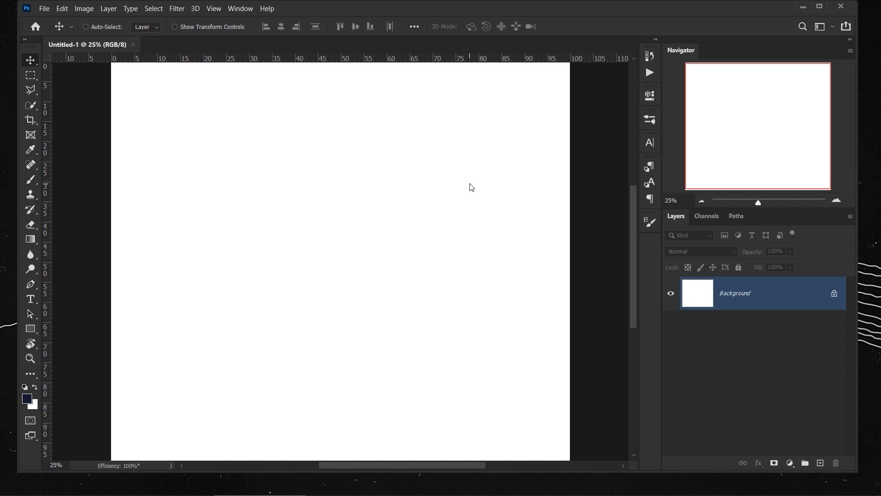
{"action": "key", "text": "ctrl+0"}
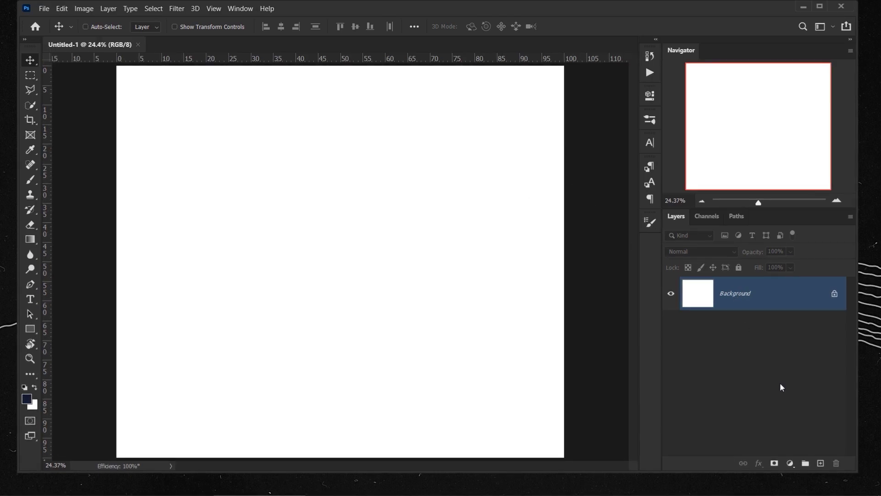
Step: Add a Gradient Fill layer and set the gradient's starting color stop to a darker navy blue
{"action": "left_click", "coordinate": [790, 462]}
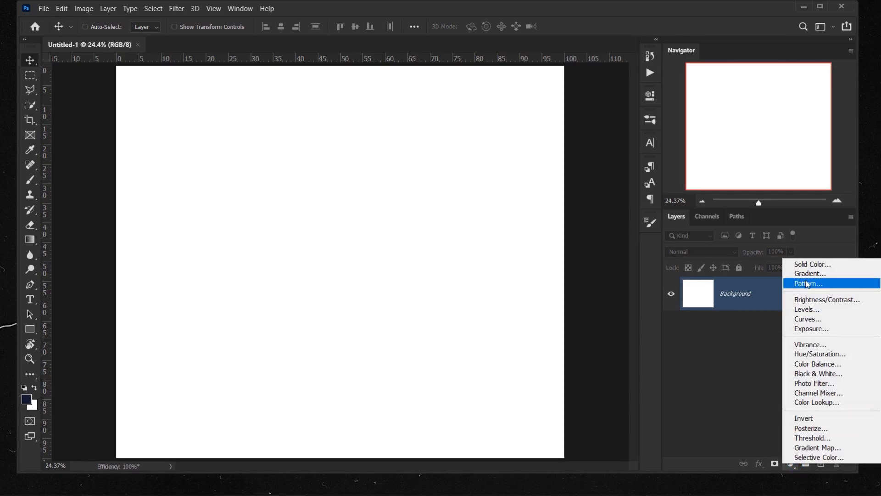
{"action": "left_click", "coordinate": [809, 274]}
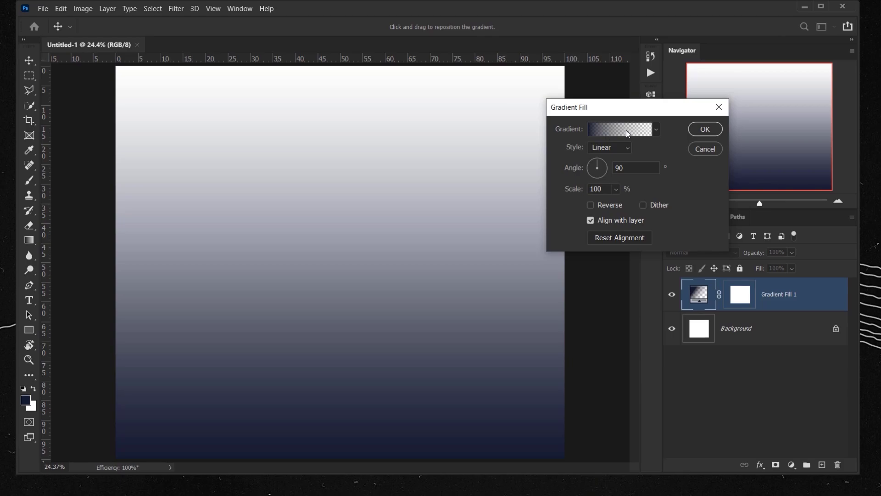
{"action": "left_click", "coordinate": [603, 131]}
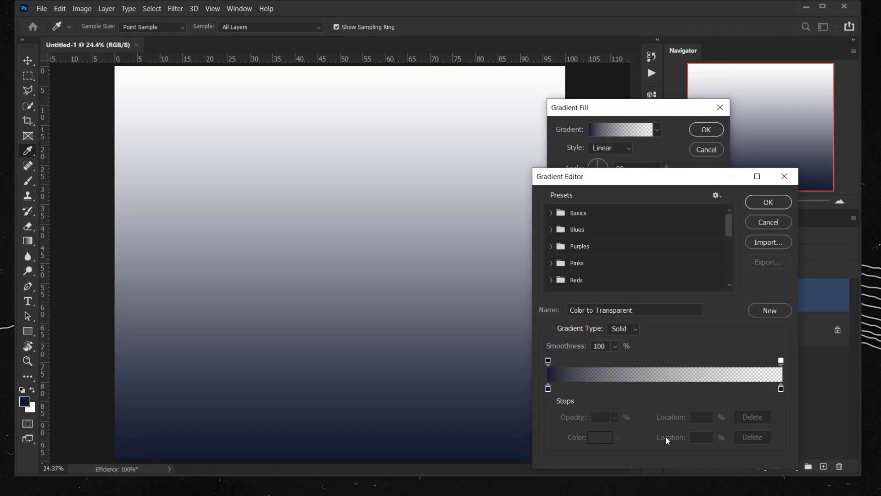
{"action": "left_click", "coordinate": [548, 389]}
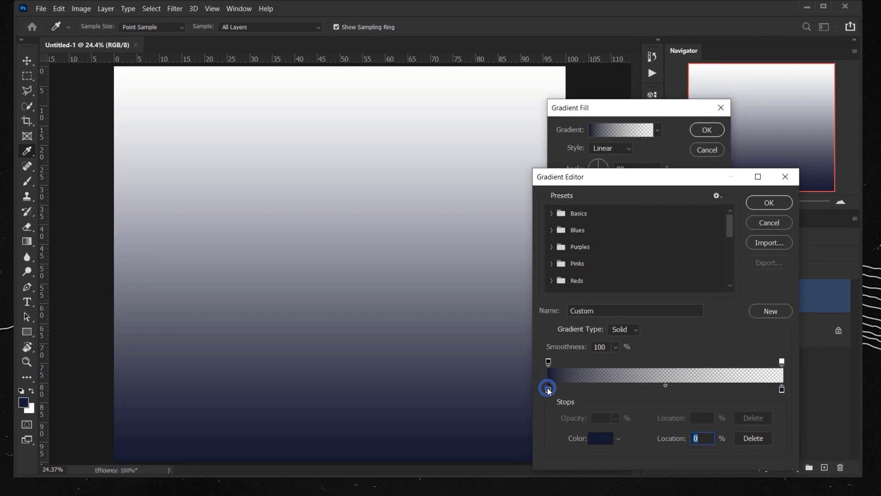
{"action": "left_click", "coordinate": [603, 443]}
{"action": "left_click", "coordinate": [630, 341]}
{"action": "left_click_drag", "start_coordinate": [629, 340], "coordinate": [634, 343]}
{"action": "left_click", "coordinate": [836, 216]}
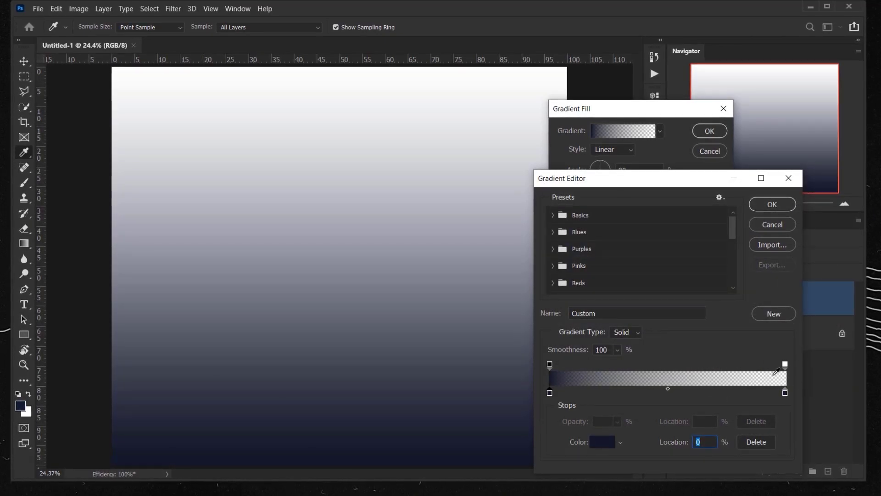
Step: Set the gradient's end opacity stop to 100% and its end color stop to #293760, and accept the gradient
{"action": "left_click", "coordinate": [784, 363]}
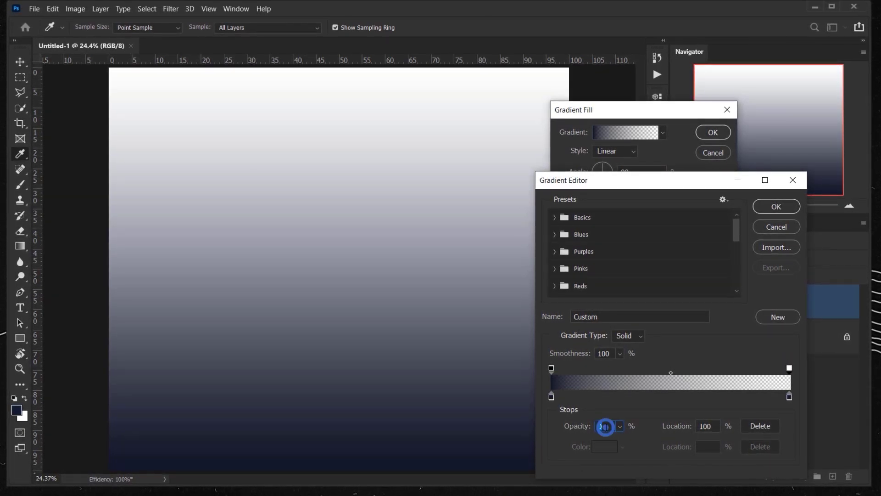
{"action": "type", "text": "100"}
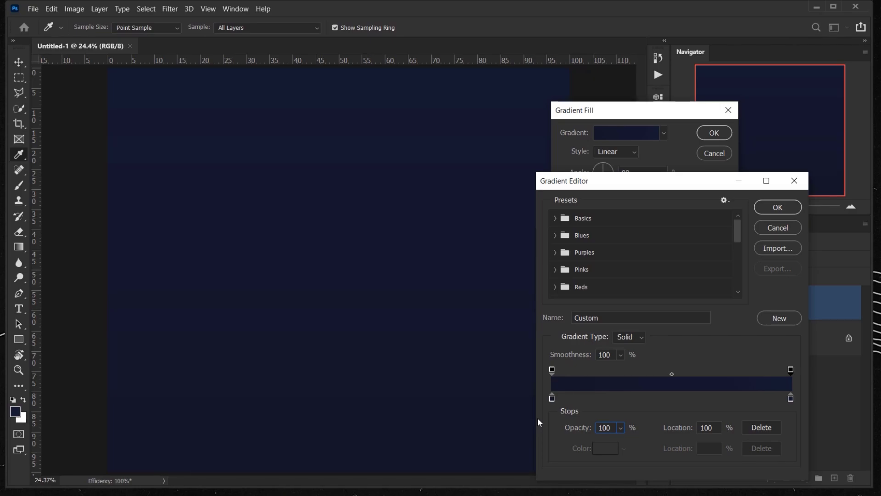
{"action": "left_click", "coordinate": [791, 399]}
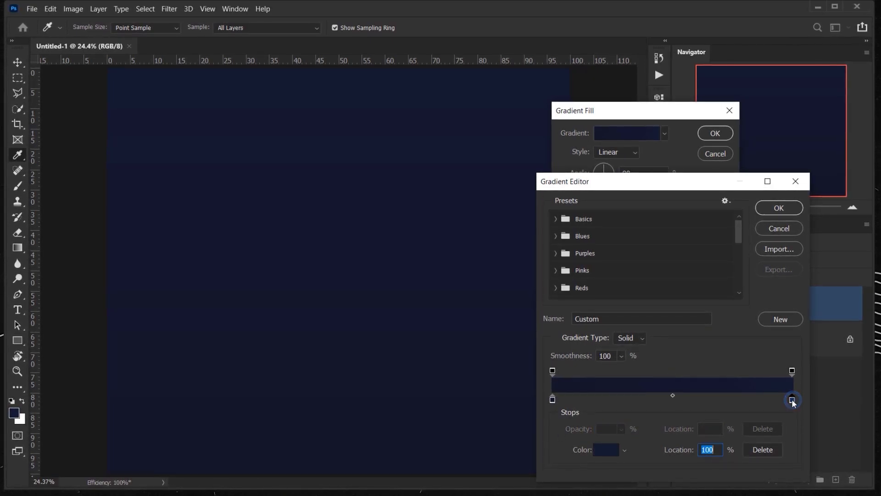
{"action": "left_click", "coordinate": [606, 450]}
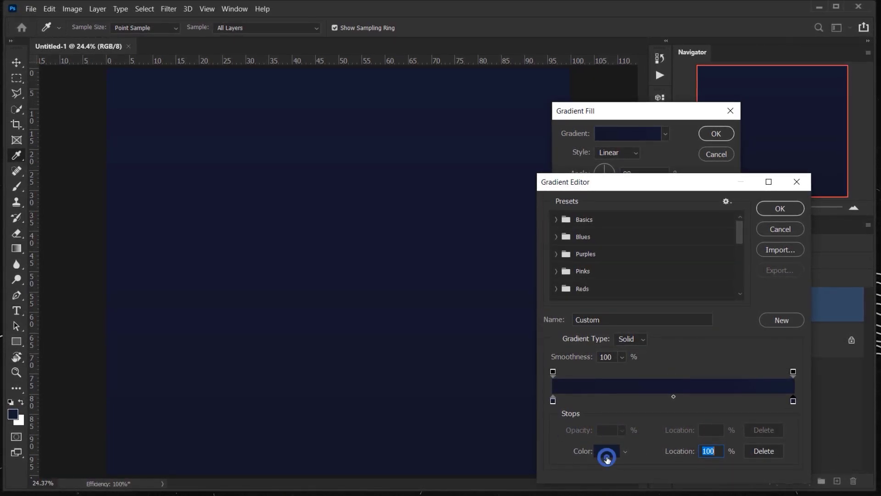
{"action": "left_click", "coordinate": [639, 326]}
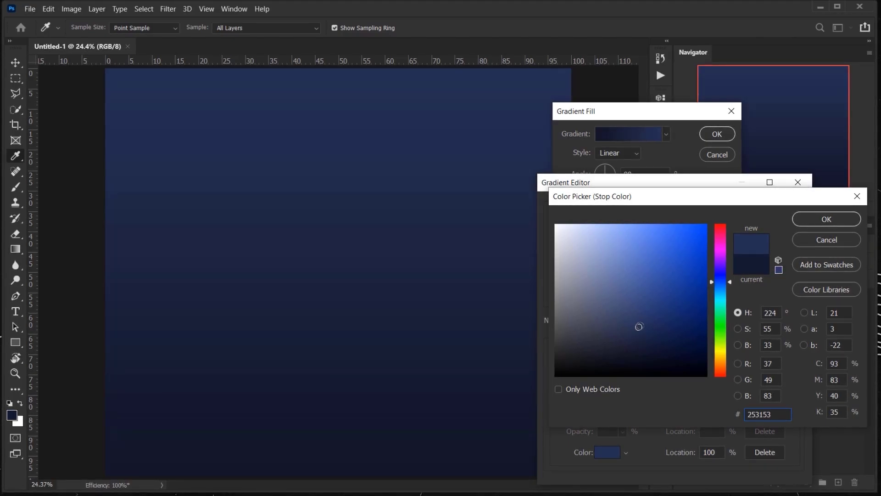
{"action": "left_click", "coordinate": [643, 320]}
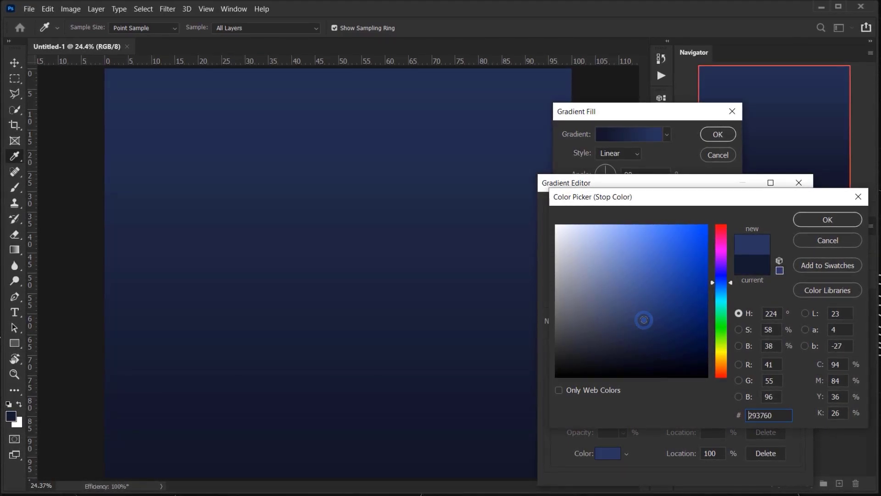
{"action": "left_click", "coordinate": [828, 219]}
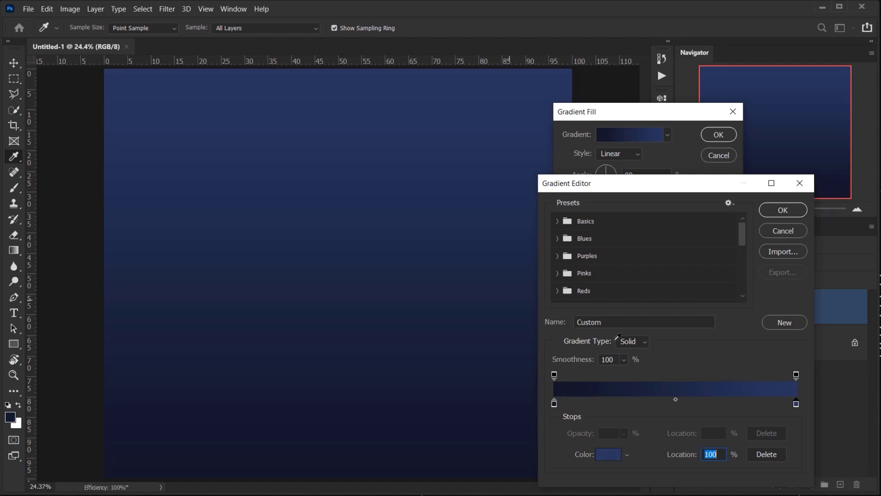
{"action": "left_click", "coordinate": [783, 211]}
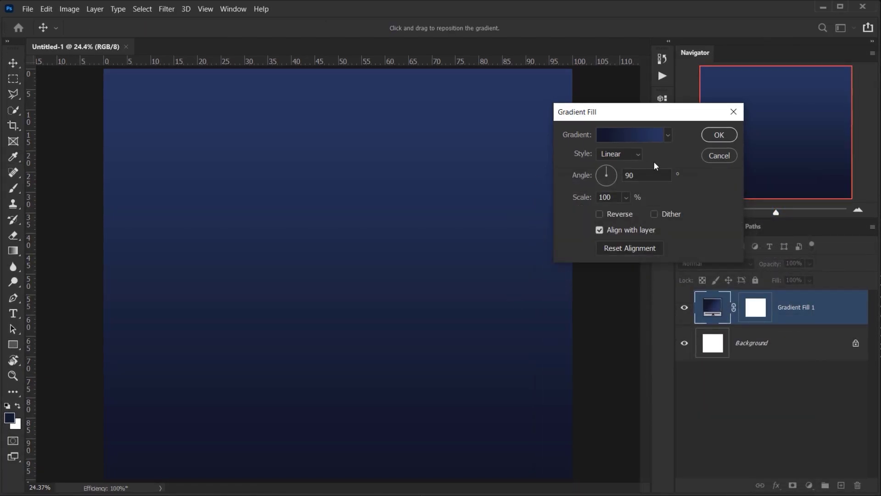
Step: Make the gradient fill Radial and reversed with a scale of 120%, and apply it
{"action": "left_click", "coordinate": [629, 156]}
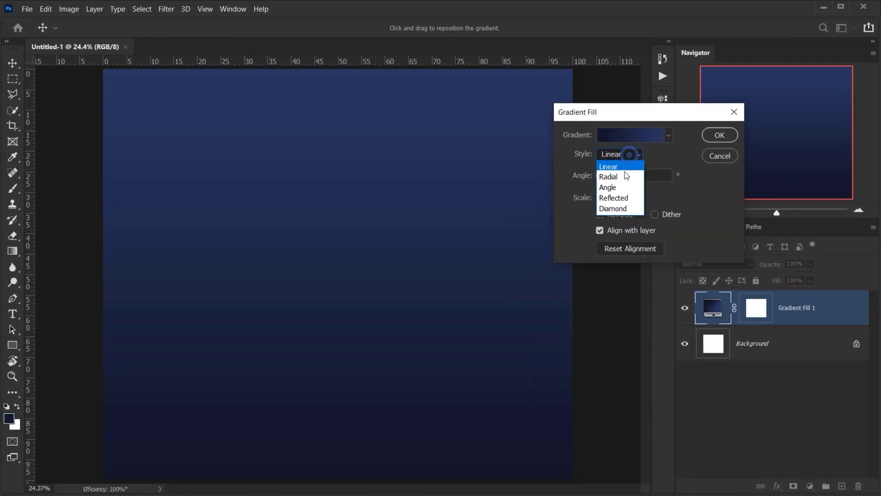
{"action": "left_click", "coordinate": [624, 176]}
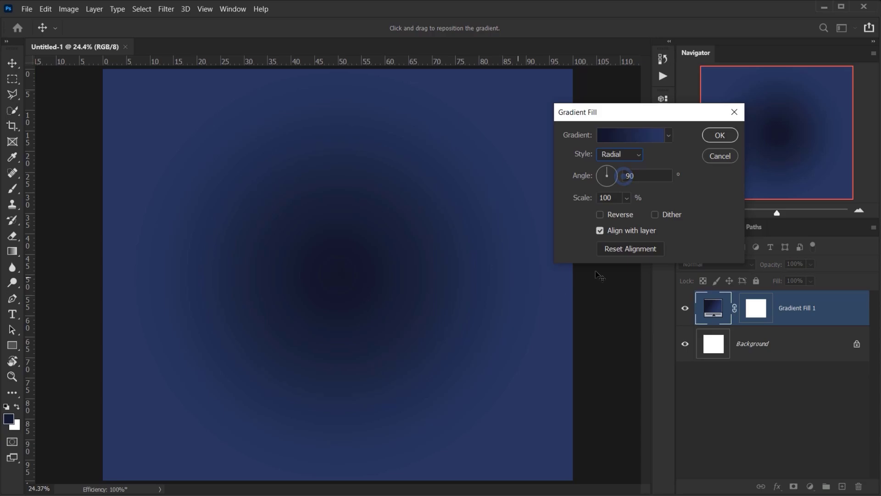
{"action": "left_click", "coordinate": [607, 215]}
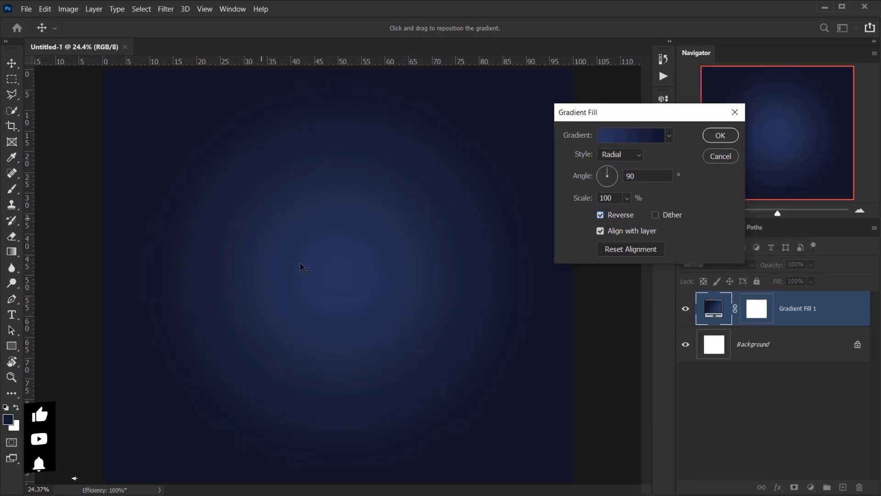
{"action": "double_click", "coordinate": [618, 197]}
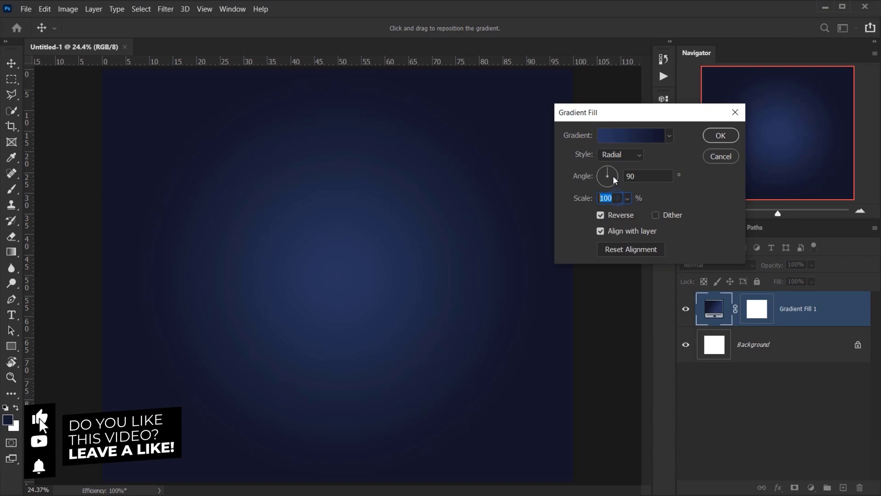
{"action": "type", "text": "120"}
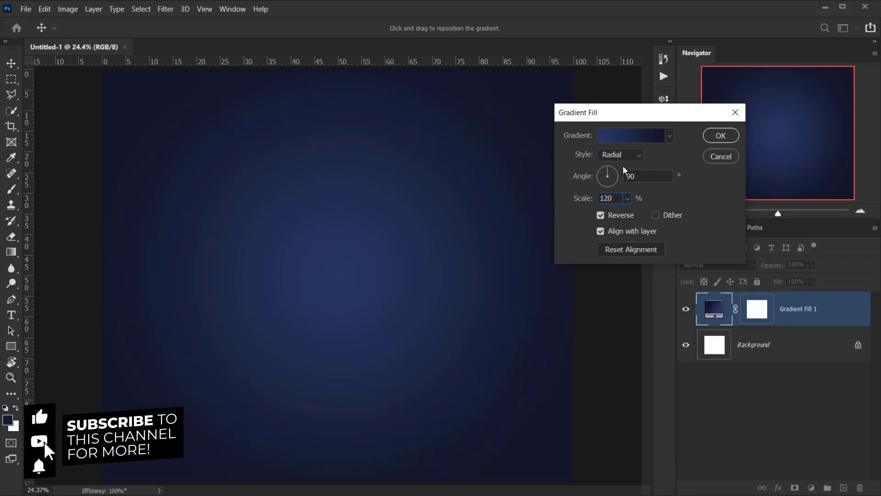
{"action": "left_click", "coordinate": [719, 135]}
Step: Create a new layer named Noise above the gradient and fill it with 50% Gray at 100% opacity
{"action": "scroll", "coordinate": [415, 250], "scroll_direction": "down", "scroll_amount": 1}
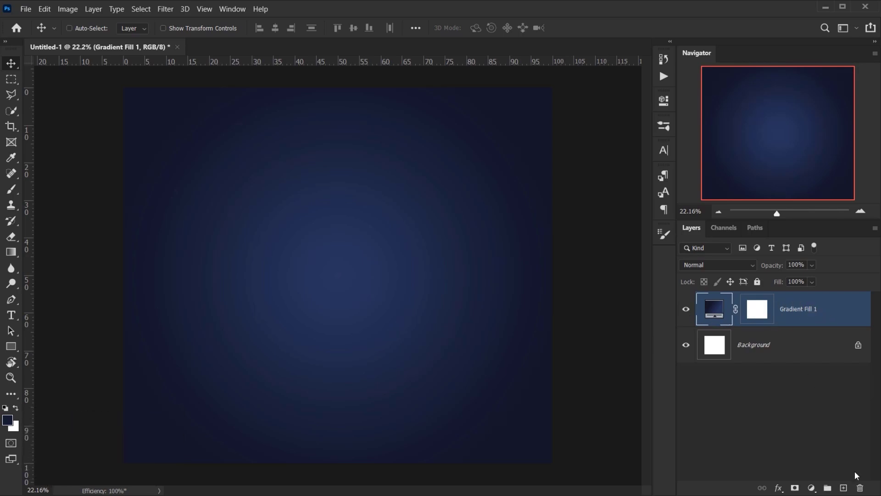
{"action": "left_click", "coordinate": [843, 488]}
{"action": "double_click", "coordinate": [748, 309]}
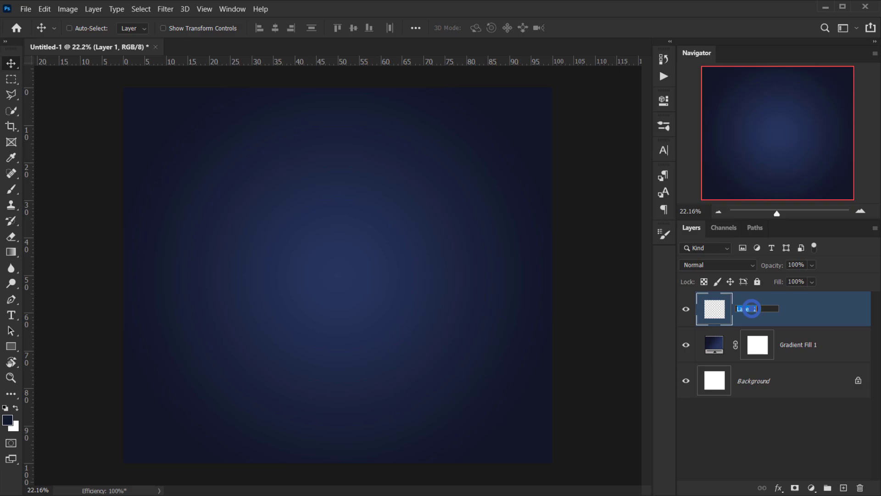
{"action": "type", "text": "Noise"}
{"action": "key", "text": "Return"}
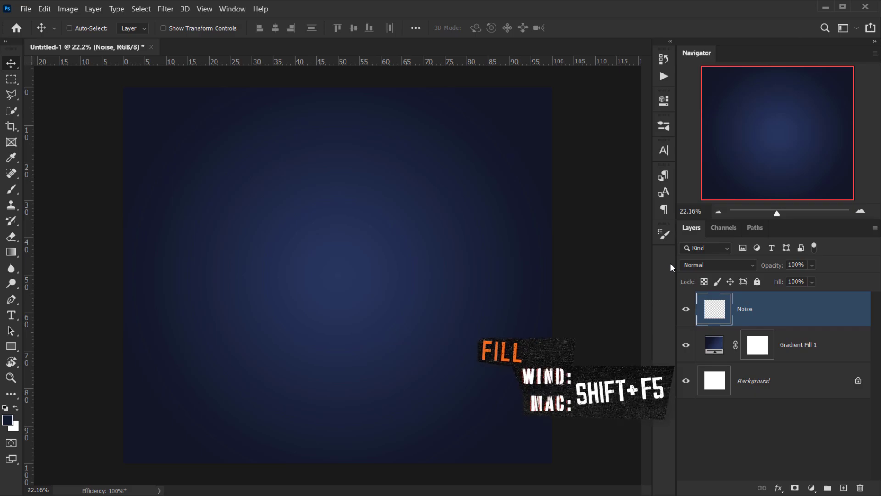
{"action": "key", "text": "shift+F5"}
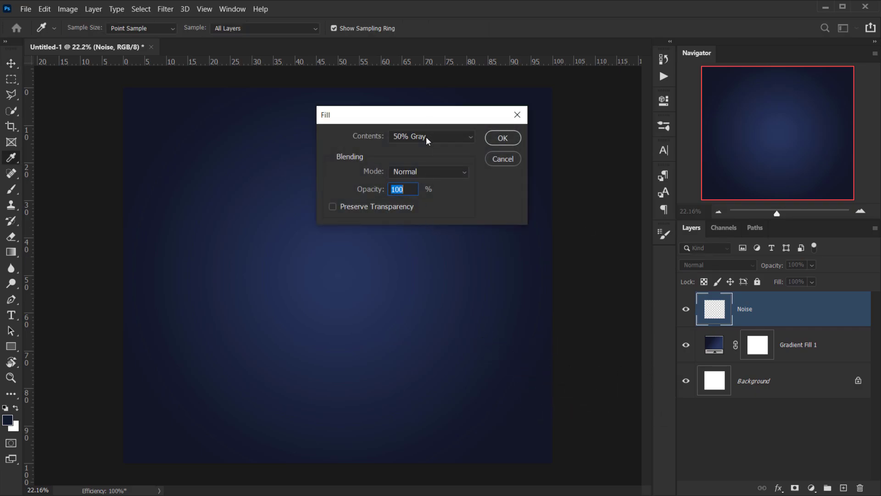
{"action": "left_click", "coordinate": [502, 139]}
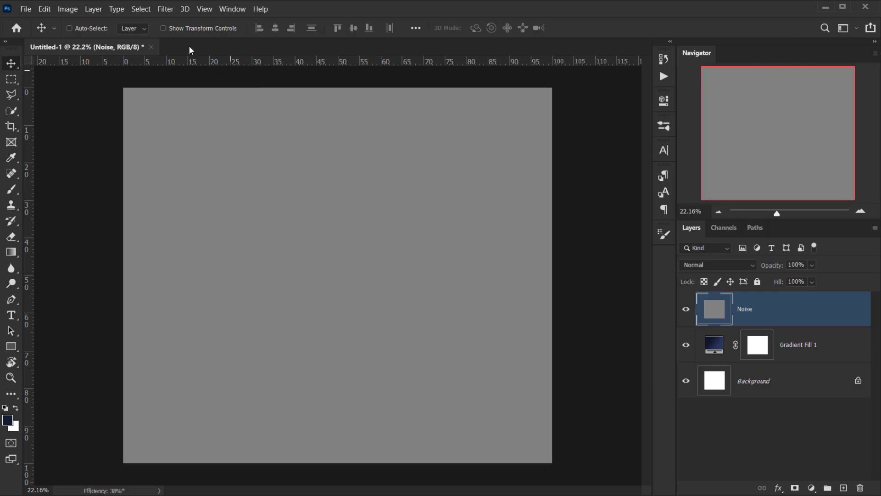
Step: Apply the Add Noise filter to the Noise layer at 25%, Uniform distribution, Monochromatic
{"action": "left_click", "coordinate": [166, 8]}
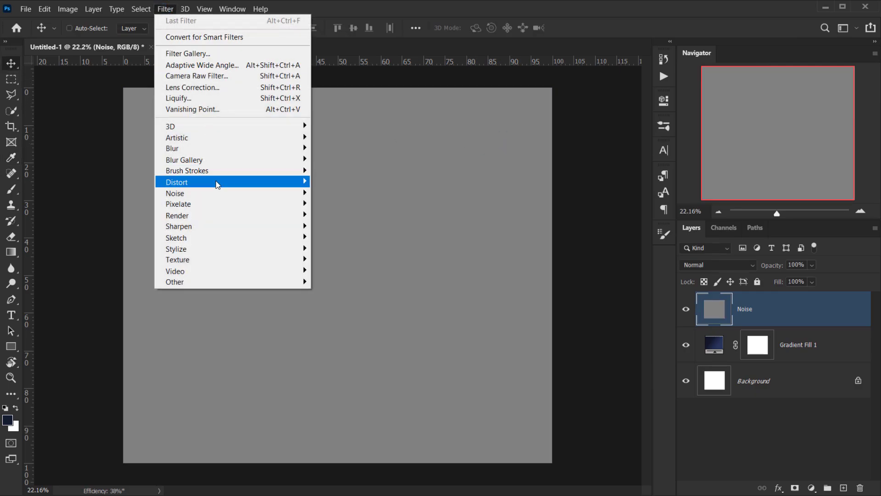
{"action": "mouse_move", "coordinate": [216, 193]}
{"action": "left_click", "coordinate": [342, 193]}
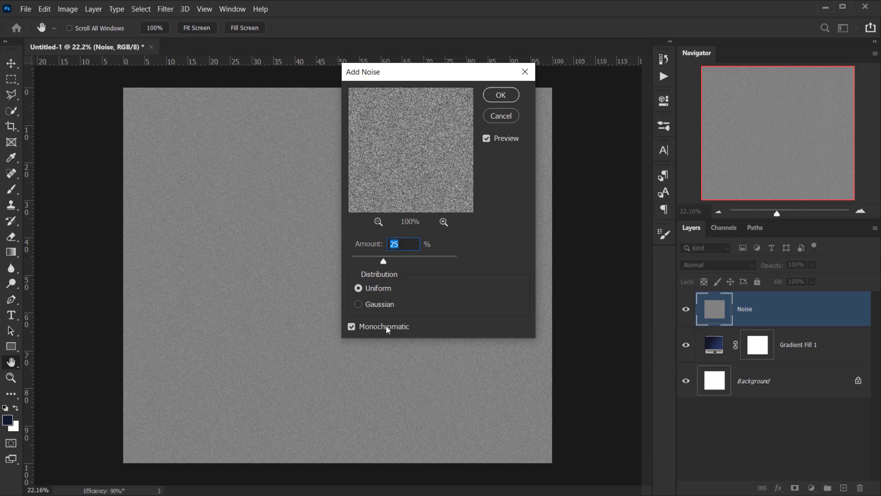
{"action": "left_click", "coordinate": [500, 95]}
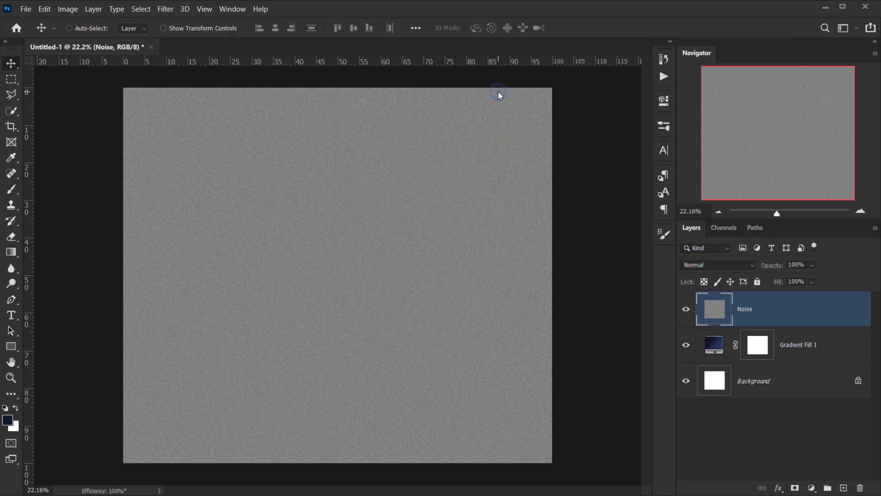
Step: Apply a Gaussian Blur with a 1.0 pixel radius to the Noise layer
{"action": "left_click", "coordinate": [168, 11]}
{"action": "mouse_move", "coordinate": [214, 150]}
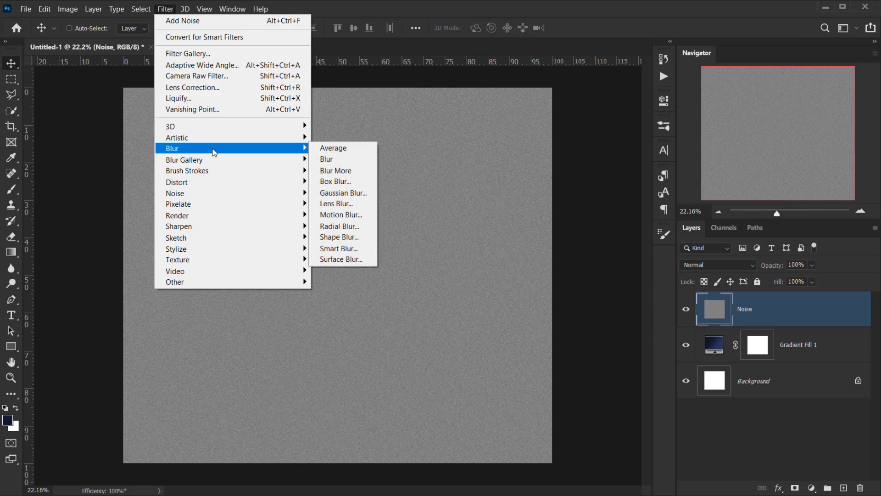
{"action": "left_click", "coordinate": [340, 193]}
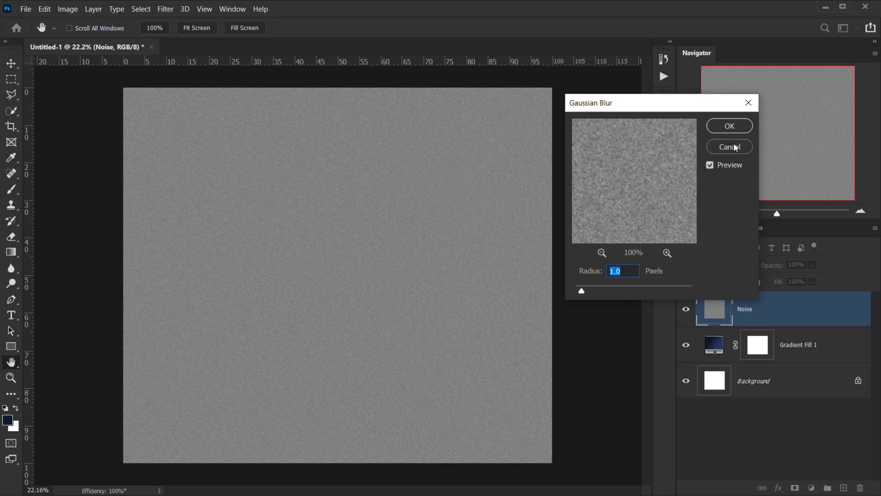
{"action": "left_click", "coordinate": [732, 127]}
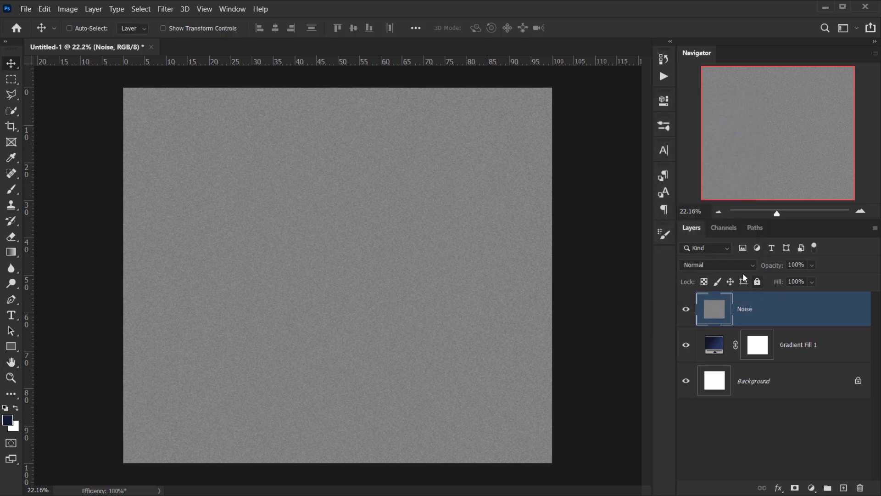
Step: Set the Noise layer's blend mode to Hard Light and lower its opacity to about 44%
{"action": "left_click", "coordinate": [722, 265]}
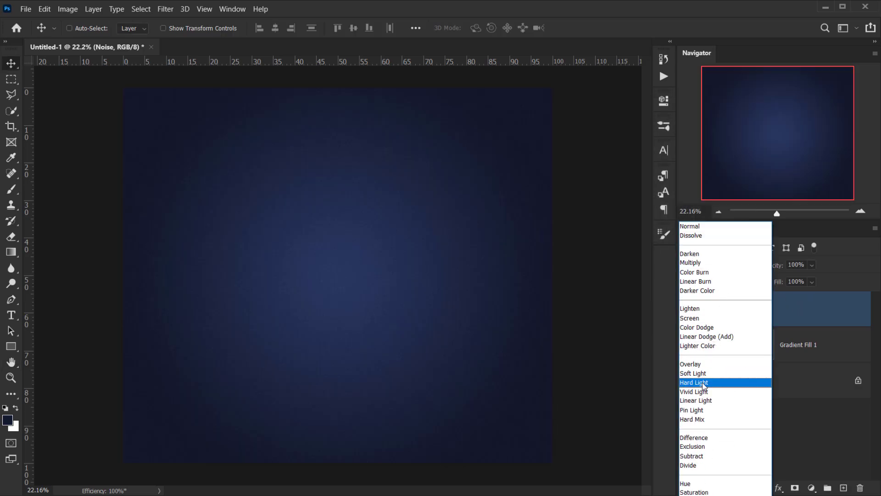
{"action": "left_click", "coordinate": [703, 382]}
{"action": "left_click_drag", "start_coordinate": [780, 265], "coordinate": [751, 269]}
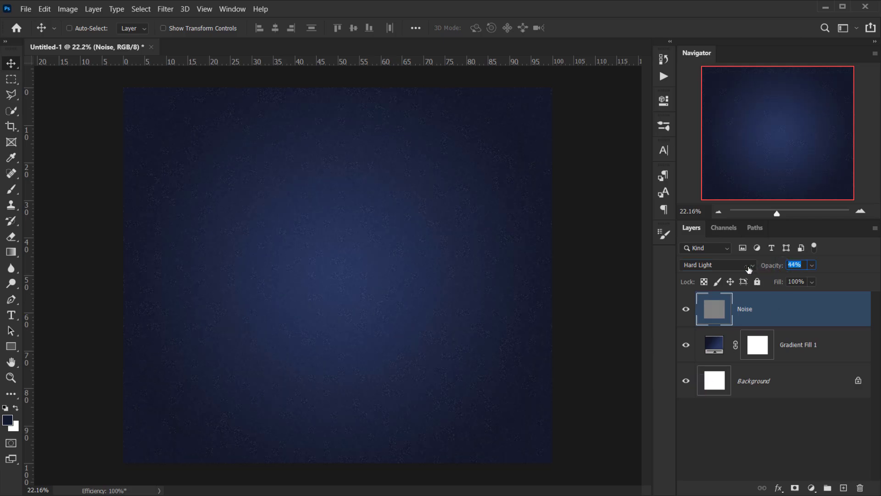
{"action": "left_click", "coordinate": [737, 448]}
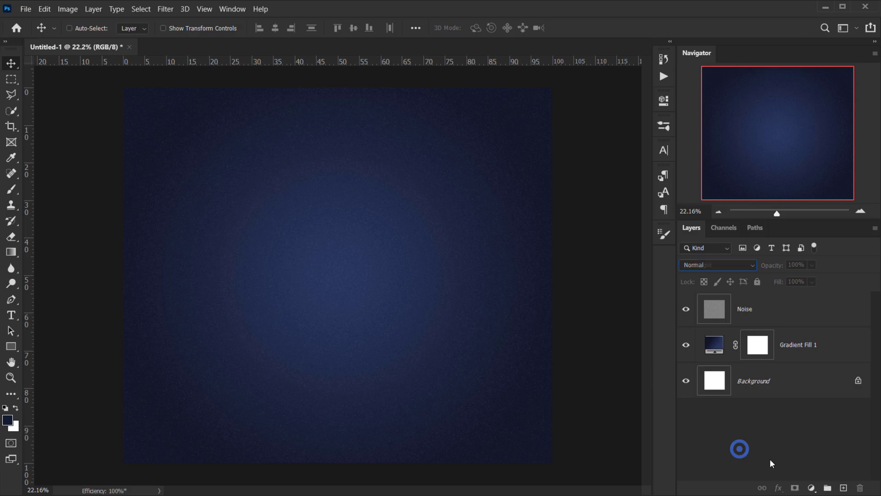
Step: Delete the white Background layer from the document
{"action": "scroll", "coordinate": [415, 348], "scroll_direction": "down", "scroll_amount": 3}
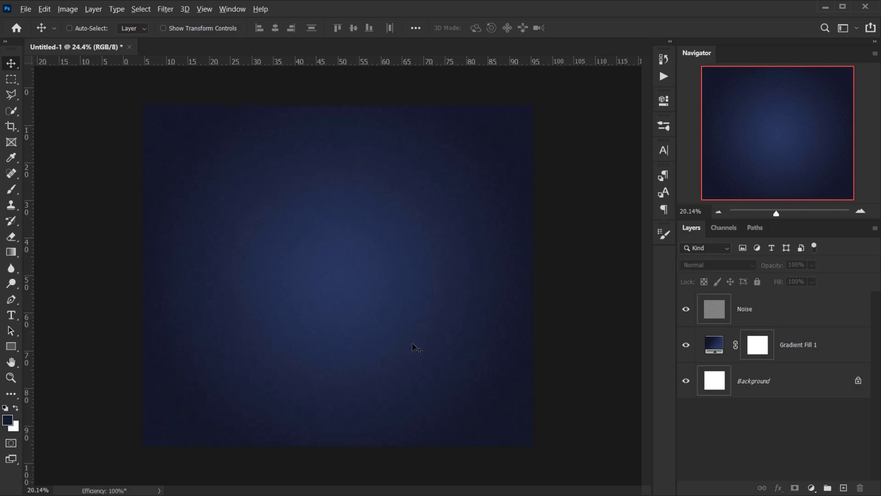
{"action": "key", "text": "ctrl+0"}
{"action": "scroll", "coordinate": [254, 292], "scroll_direction": "down", "scroll_amount": 1}
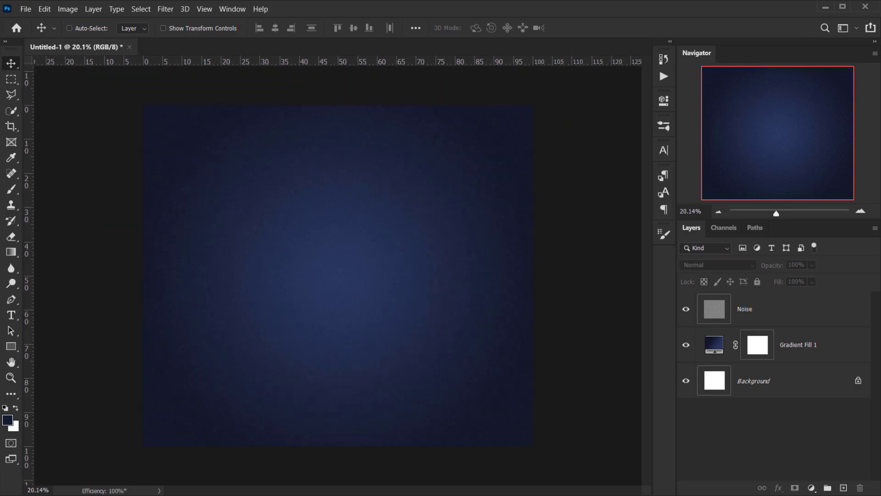
{"action": "left_click_drag", "start_coordinate": [785, 383], "coordinate": [858, 490]}
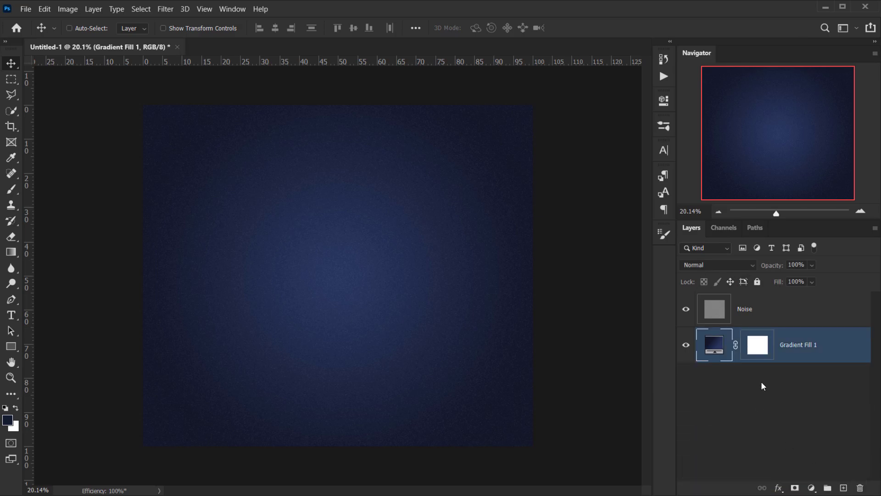
Step: Group the Noise and Gradient Fill 1 layers and name the group Bg
{"action": "left_click", "coordinate": [759, 317], "text": "ctrl"}
{"action": "key", "text": "ctrl+g"}
{"action": "double_click", "coordinate": [728, 299]}
{"action": "type", "text": "B"}
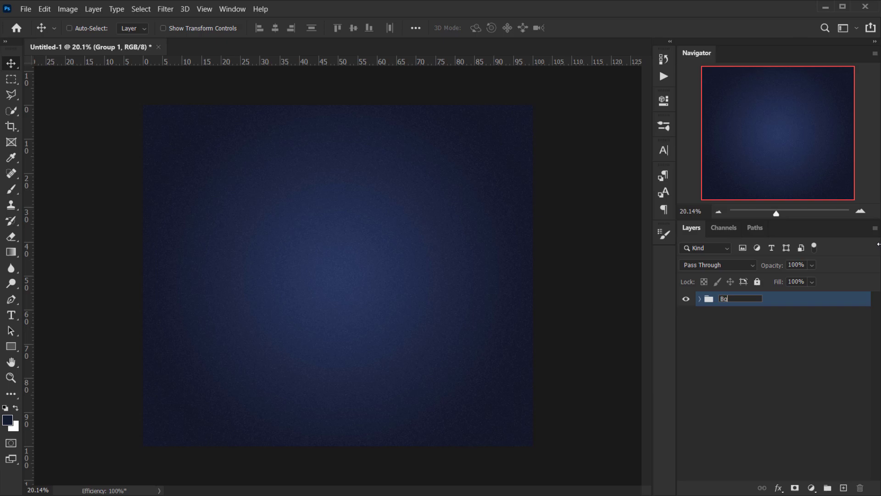
{"action": "type", "text": "g"}
{"action": "key", "text": "Return"}
{"action": "key", "text": "ctrl+0"}
{"action": "left_click", "coordinate": [774, 319]}
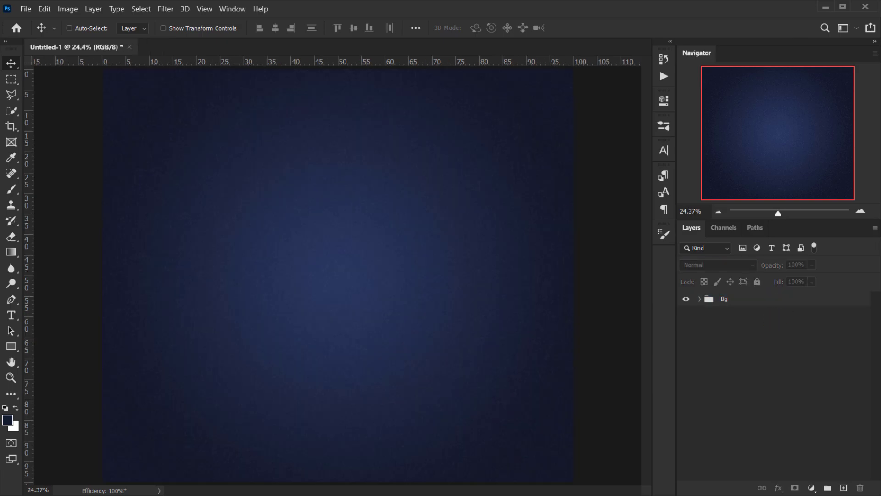
Step: Switch to the Broken Mirror_TUT folder in File Explorer and open Model-Cuttout.psd
{"action": "key", "text": "alt+Tab"}
{"action": "left_click", "coordinate": [443, 169]}
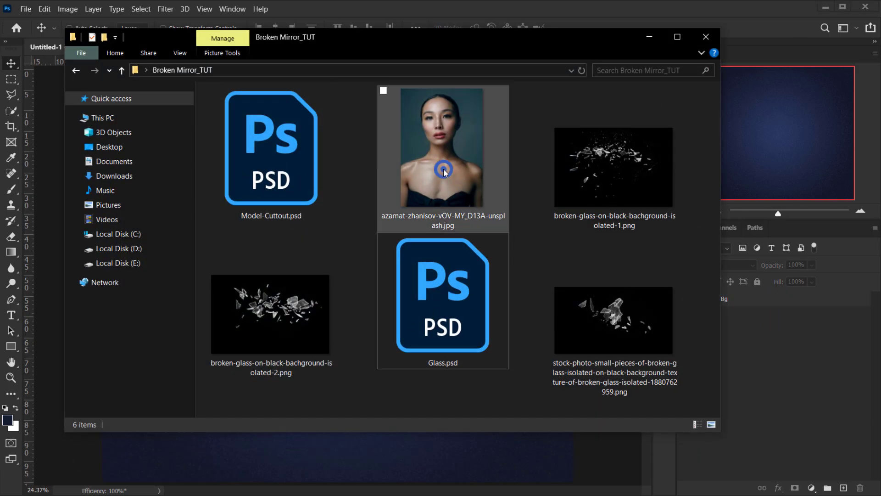
{"action": "double_click", "coordinate": [285, 190]}
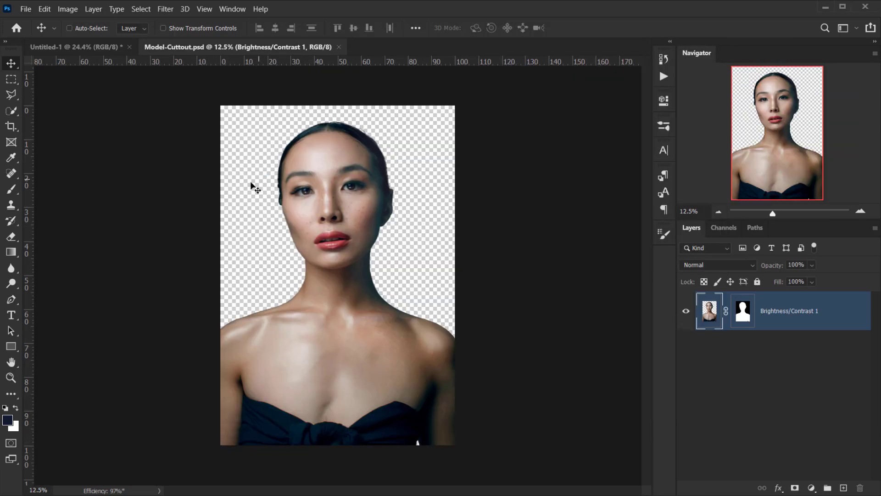
Step: Copy the cut-out model layer into the Untitled-1 document and close Model-Cuttout.psd
{"action": "left_click", "coordinate": [333, 194]}
{"action": "left_click_drag", "start_coordinate": [333, 195], "coordinate": [275, 246]}
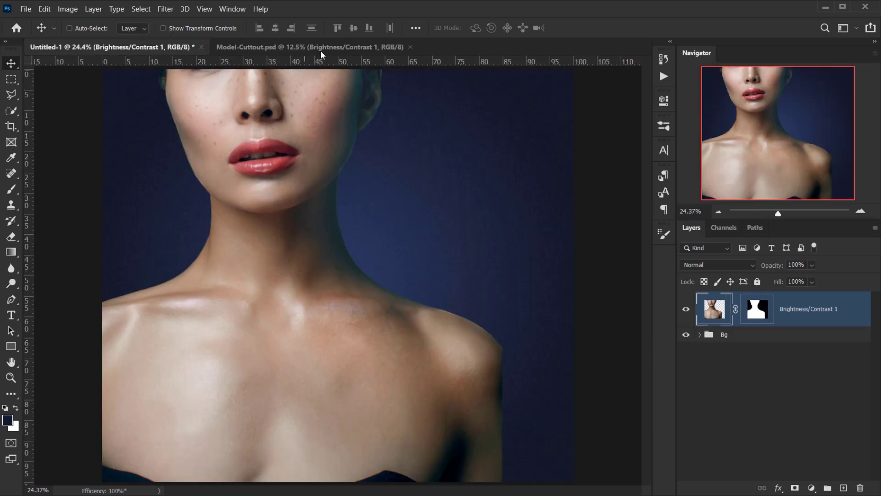
{"action": "left_click", "coordinate": [410, 47]}
Step: Reposition the model so the whole head and shoulders sit centred on the blue background
{"action": "left_click_drag", "start_coordinate": [255, 290], "coordinate": [315, 388]}
{"action": "key", "text": "ctrl+minus"}
{"action": "mouse_move", "coordinate": [371, 274]}
{"action": "left_mouse_down"}
{"action": "mouse_move", "coordinate": [361, 262]}
{"action": "mouse_move", "coordinate": [371, 274]}
{"action": "left_mouse_up"}
{"action": "key", "text": "ctrl+equal"}
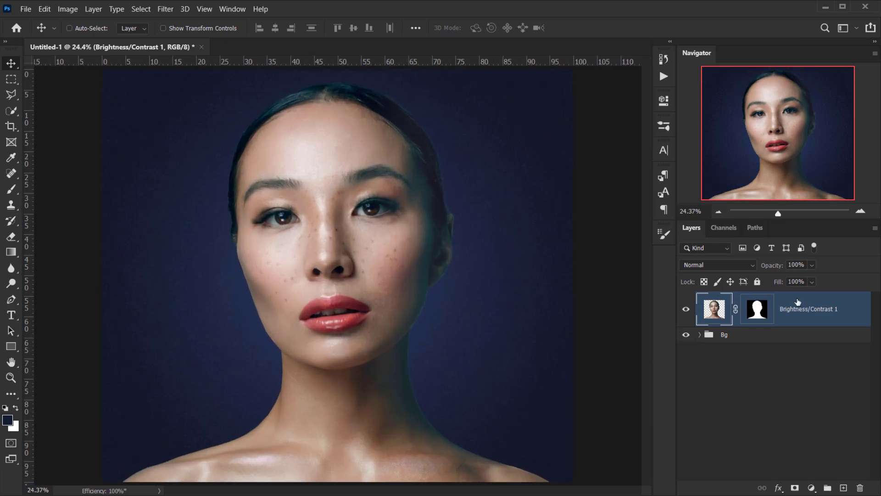
Step: Convert the model's Brightness/Contrast 1 layer to a smart object and rename it Main Image
{"action": "right_click", "coordinate": [797, 313]}
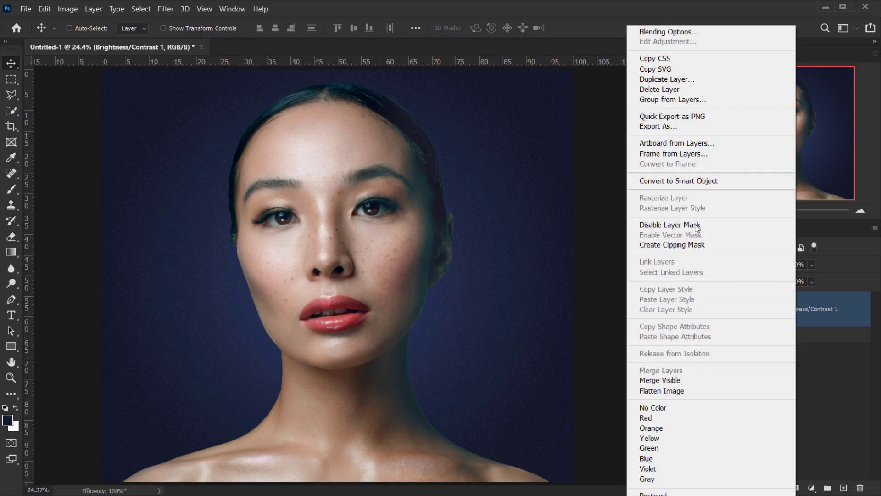
{"action": "left_click", "coordinate": [684, 181]}
{"action": "double_click", "coordinate": [767, 312]}
{"action": "type", "text": "Main"}
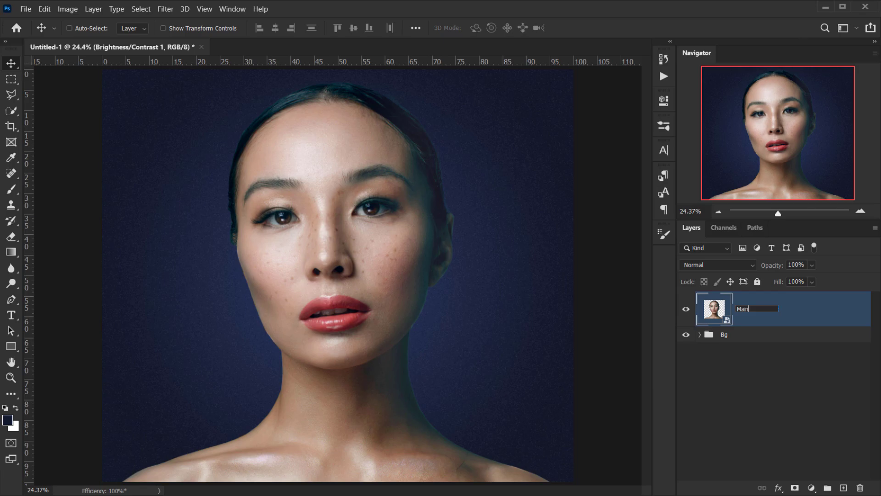
{"action": "type", "text": " Image"}
{"action": "key", "text": "Return"}
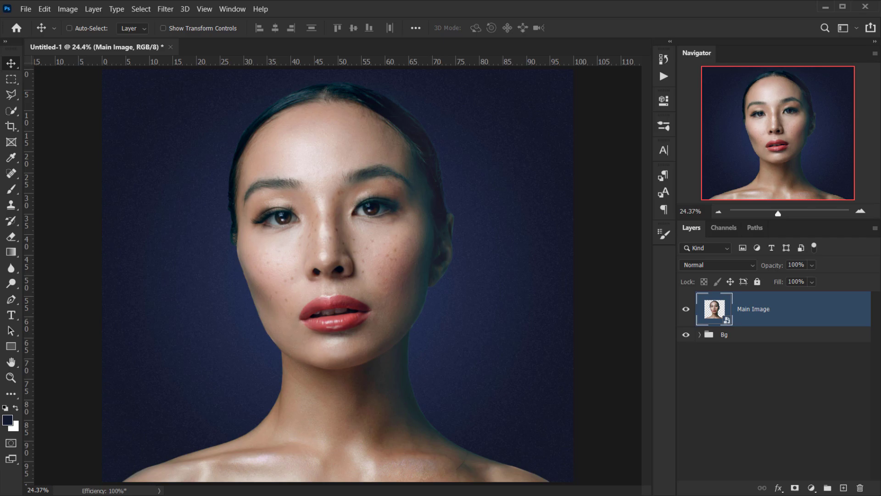
Step: Switch to the Broken Mirror_TUT folder in File Explorer and open Glass.psd
{"action": "key", "text": "alt+Tab"}
{"action": "left_click", "coordinate": [463, 301]}
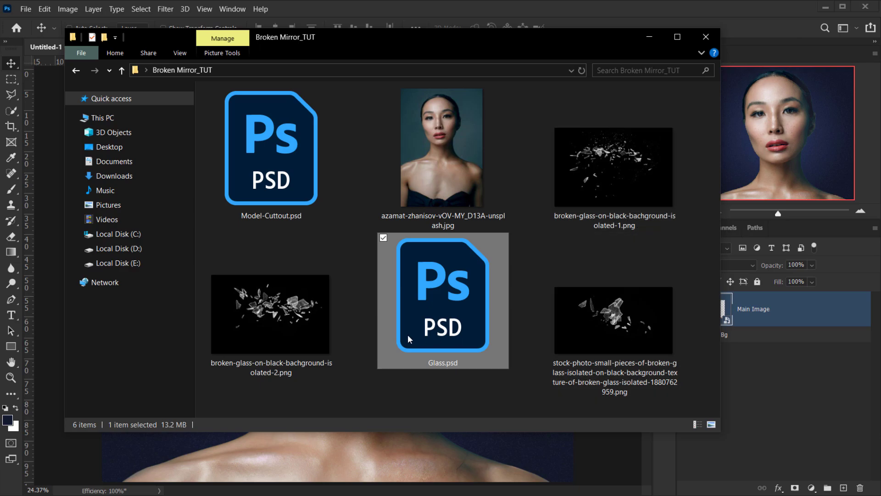
{"action": "left_click", "coordinate": [691, 268]}
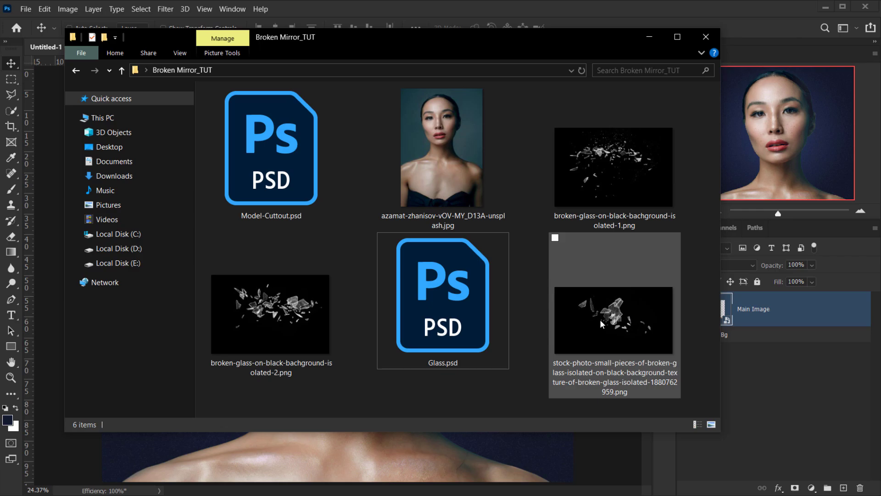
{"action": "left_click", "coordinate": [457, 307]}
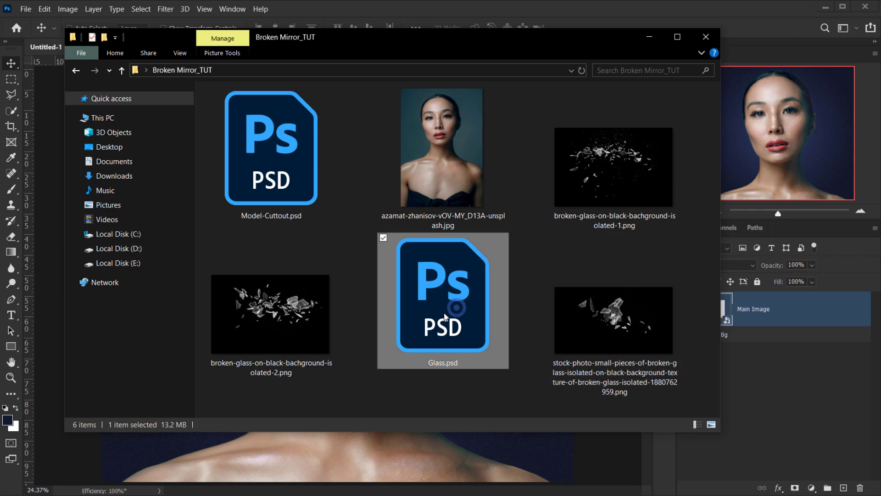
{"action": "double_click", "coordinate": [431, 299]}
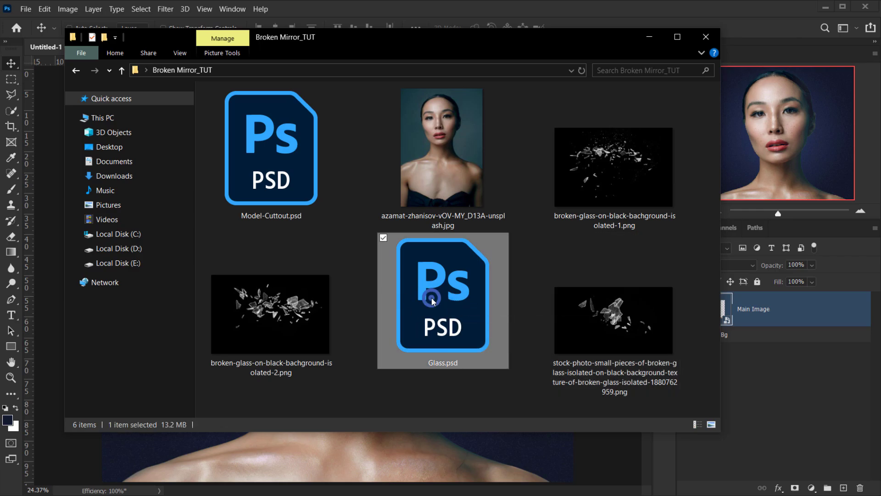
{"action": "key", "text": "ctrl+Tab"}
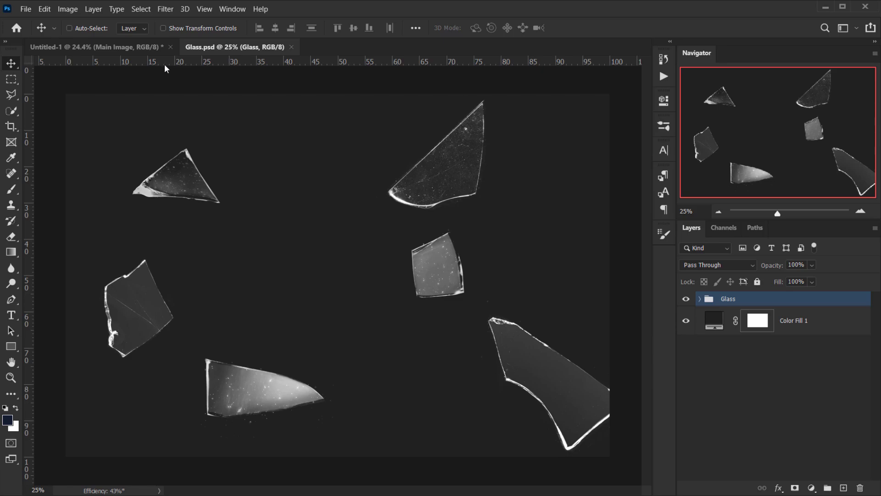
Step: Copy the Glass group into Untitled-1 above the Main Image layer and close Glass.psd without saving
{"action": "left_click", "coordinate": [699, 299]}
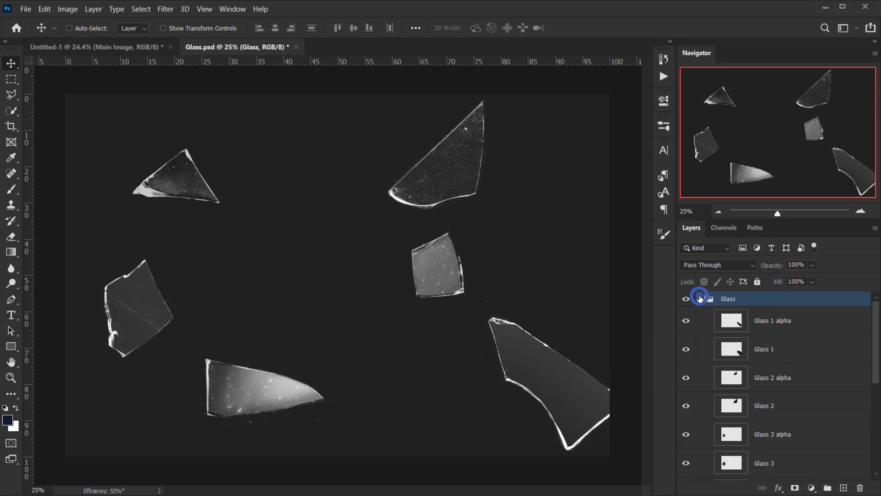
{"action": "left_click", "coordinate": [700, 299]}
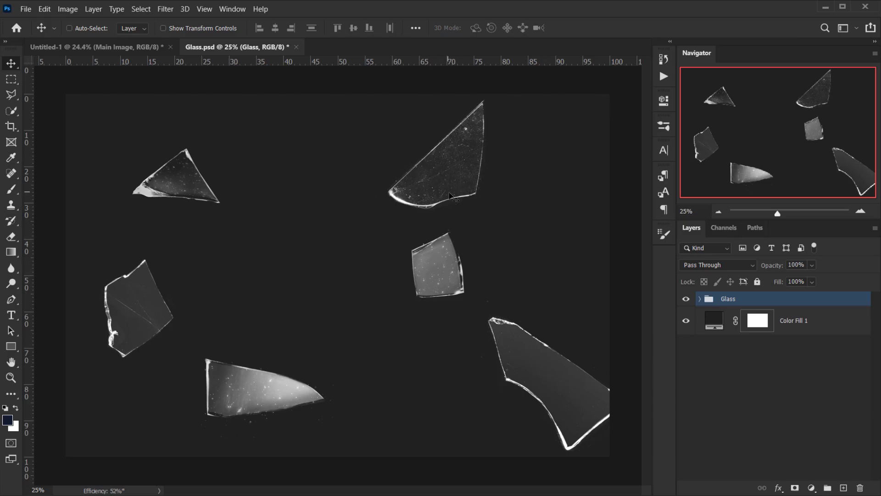
{"action": "left_click_drag", "start_coordinate": [447, 163], "coordinate": [138, 49]}
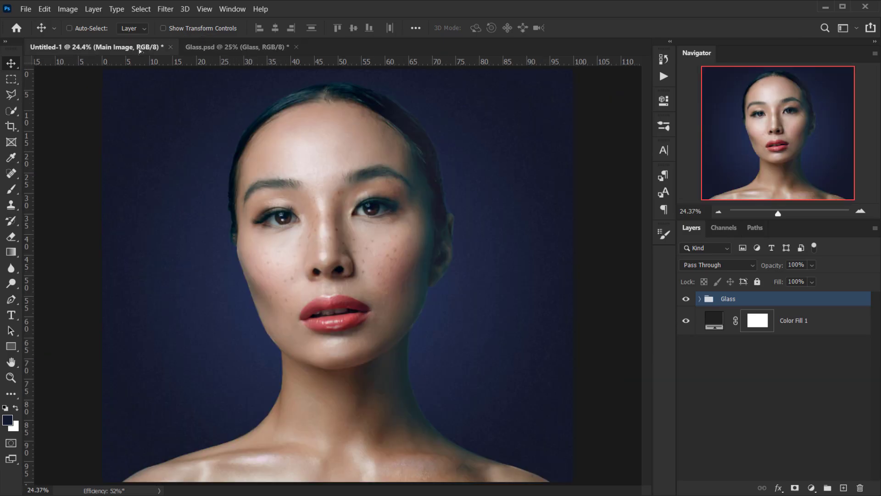
{"action": "left_click_drag", "start_coordinate": [304, 241], "coordinate": [305, 241]}
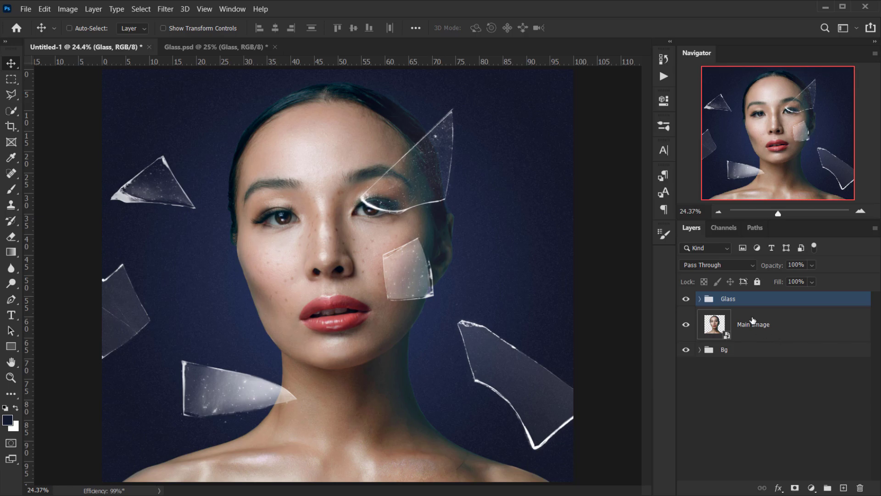
{"action": "left_click", "coordinate": [275, 47]}
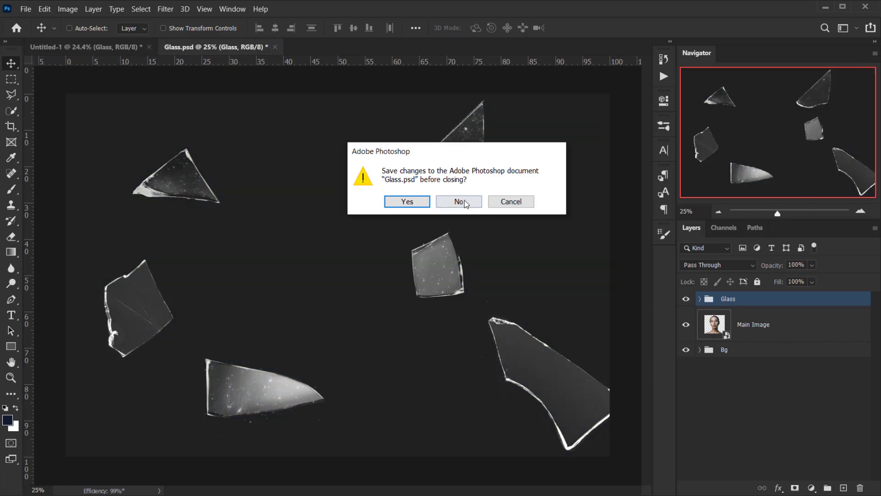
{"action": "left_click", "coordinate": [461, 199]}
Step: Shift the Glass group slightly up and right, and transform the linked Glass 2 shard to sit further up and right, rotated clockwise
{"action": "left_click_drag", "start_coordinate": [139, 183], "coordinate": [165, 160]}
{"action": "scroll", "coordinate": [339, 271], "scroll_direction": "down", "scroll_amount": 2}
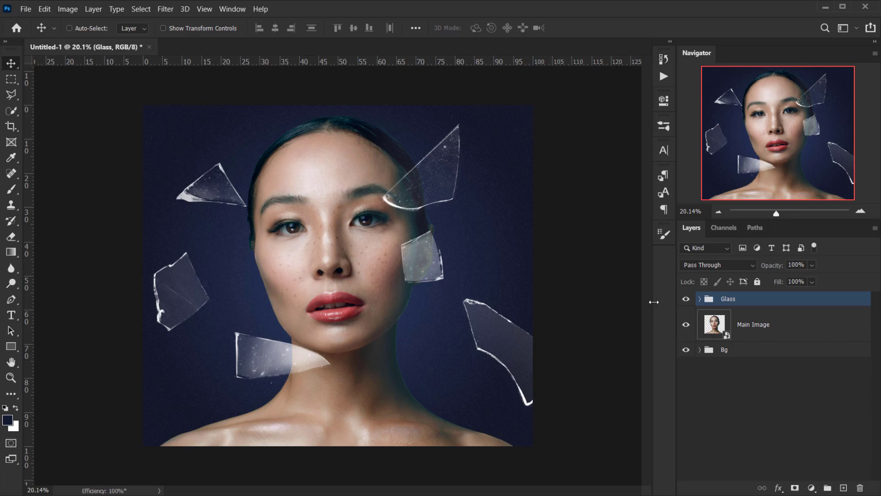
{"action": "left_click", "coordinate": [435, 171], "text": "ctrl"}
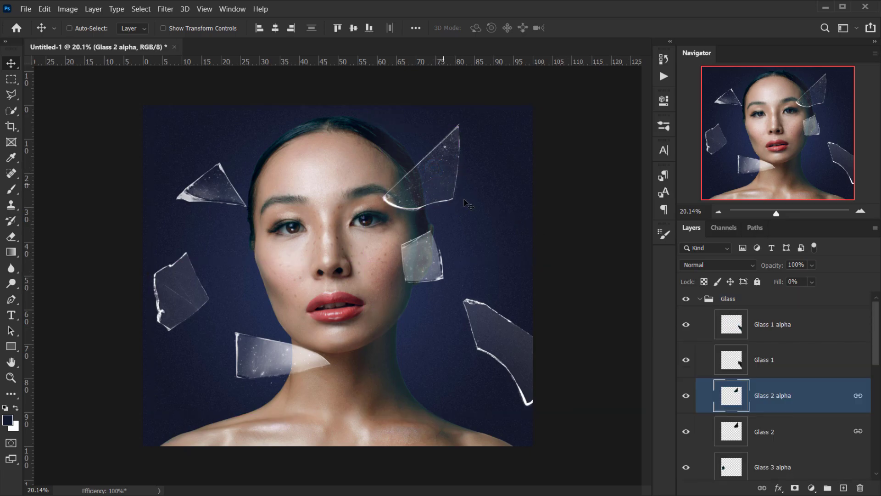
{"action": "key", "text": "ctrl+t"}
{"action": "left_click_drag", "start_coordinate": [440, 186], "coordinate": [469, 167]}
{"action": "left_click_drag", "start_coordinate": [523, 88], "coordinate": [532, 106]}
{"action": "key", "text": "ctrl+z"}
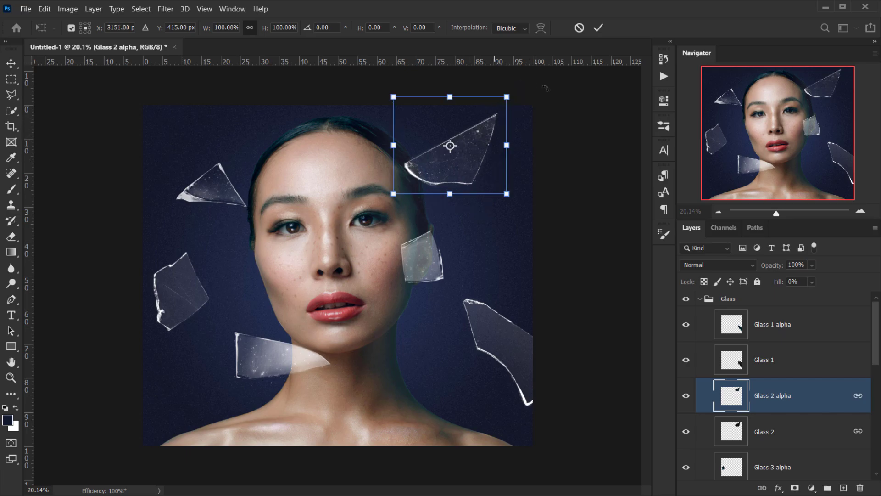
{"action": "left_click", "coordinate": [597, 28]}
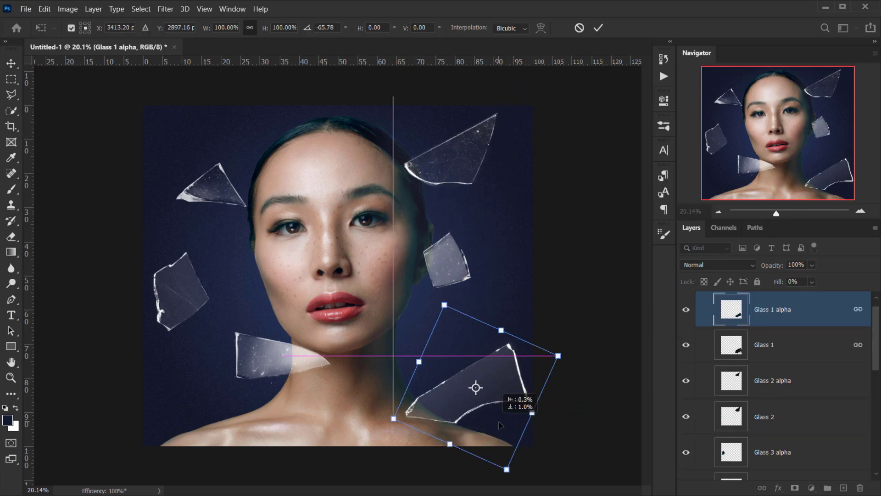
Step: Arrange the glass shards around the model's head and shoulders by moving, rotating and scaling them, and collapse the Glass group
{"action": "left_click_drag", "start_coordinate": [500, 424], "coordinate": [486, 413]}
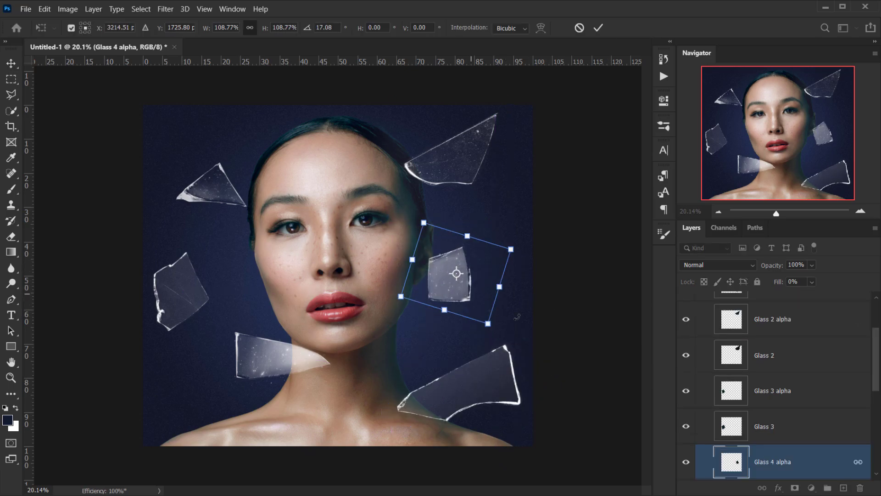
{"action": "left_click_drag", "start_coordinate": [486, 239], "coordinate": [482, 221]}
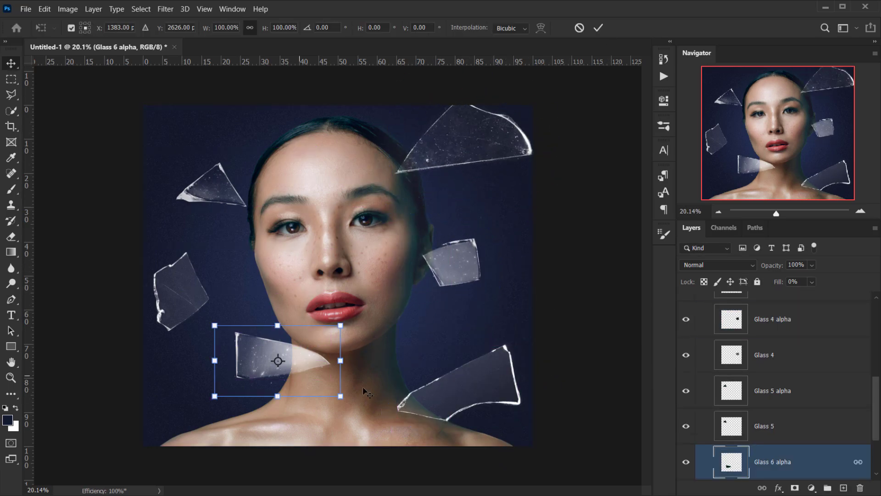
{"action": "left_click_drag", "start_coordinate": [363, 386], "coordinate": [257, 365]}
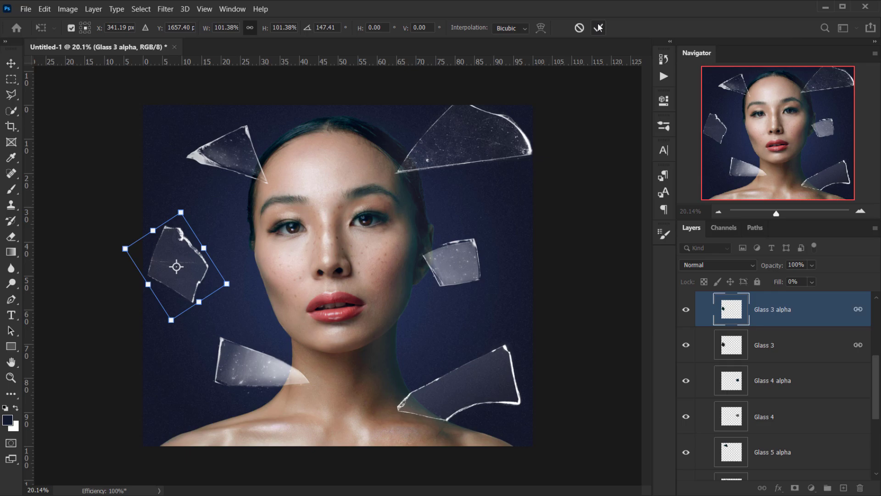
{"action": "left_click", "coordinate": [598, 28]}
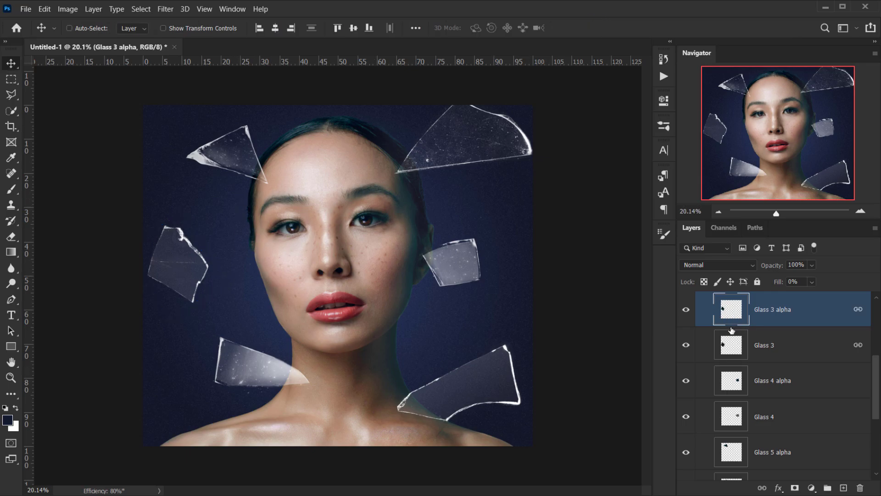
{"action": "scroll", "coordinate": [729, 325], "scroll_direction": "up", "scroll_amount": 5}
{"action": "left_click", "coordinate": [706, 299]}
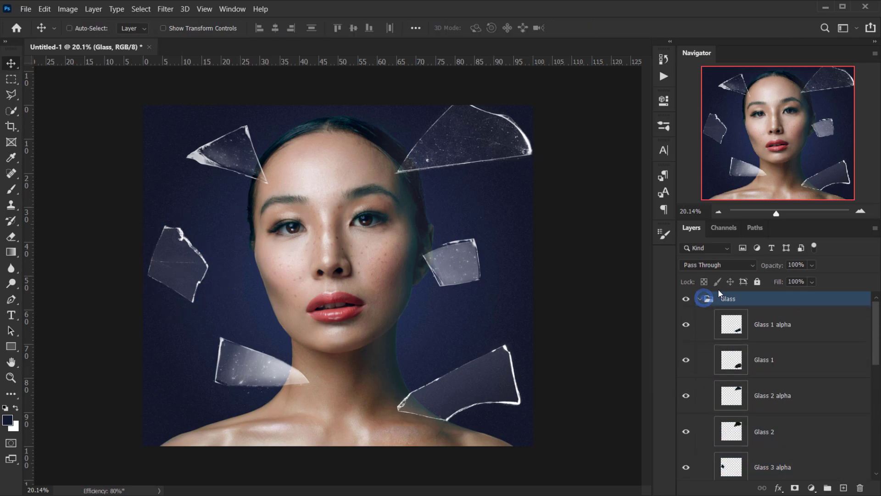
{"action": "left_click", "coordinate": [699, 298]}
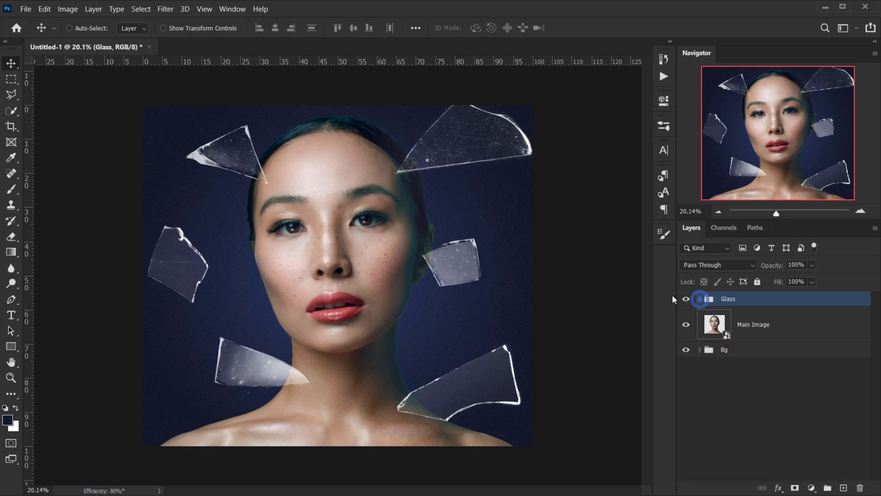
{"action": "scroll", "coordinate": [338, 300], "scroll_direction": "up", "scroll_amount": 3}
{"action": "scroll", "coordinate": [337, 301], "scroll_direction": "down", "scroll_amount": 4}
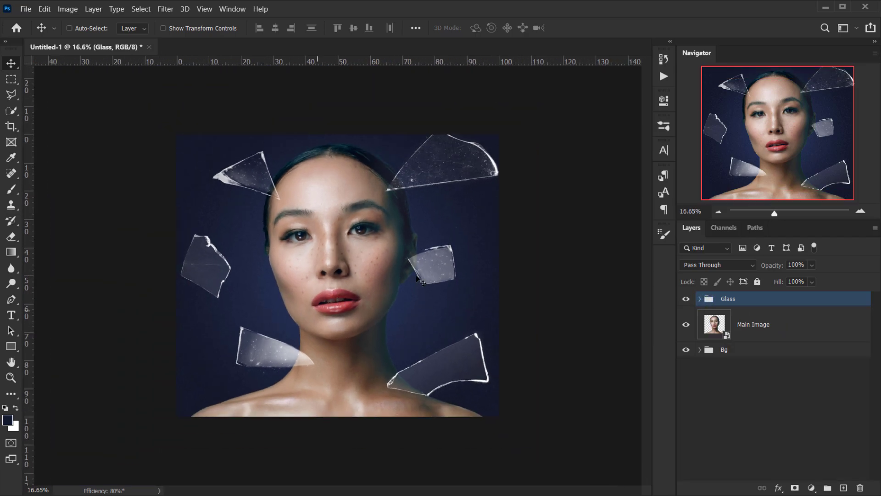
{"action": "scroll", "coordinate": [391, 295], "scroll_direction": "up", "scroll_amount": 2}
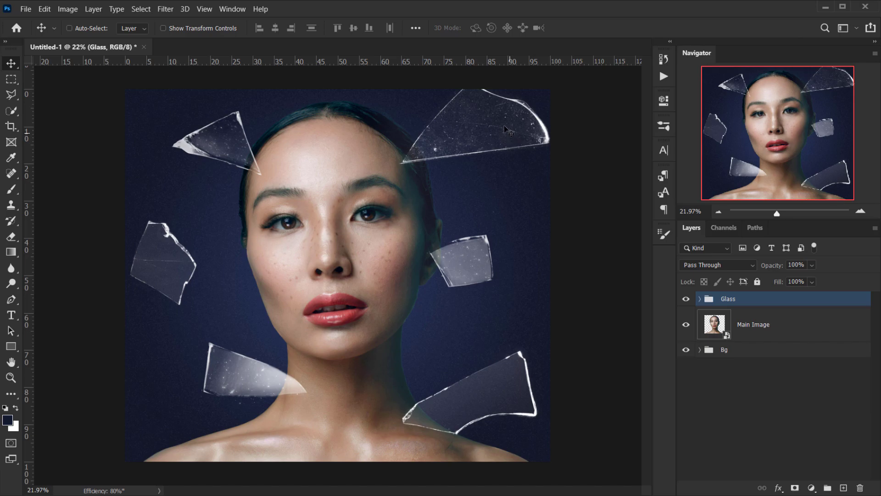
{"action": "key", "text": "ctrl"}
{"action": "scroll", "coordinate": [348, 267], "scroll_direction": "down", "scroll_amount": 1}
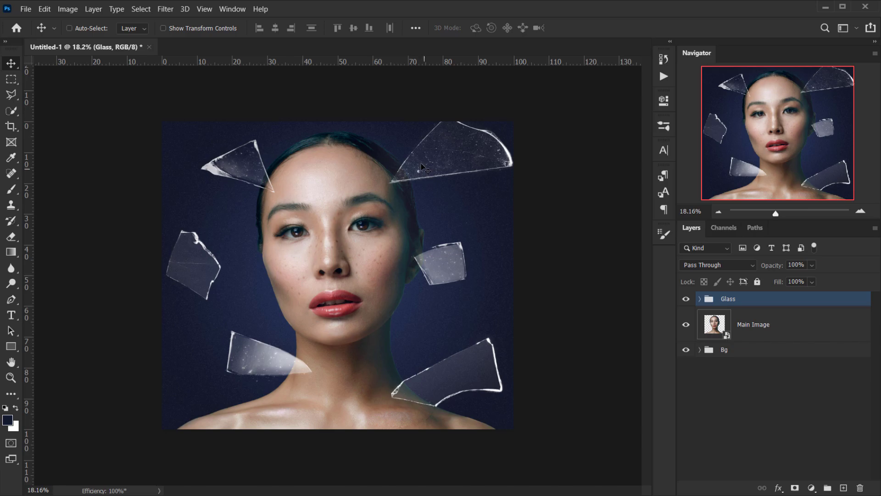
{"action": "scroll", "coordinate": [265, 205], "scroll_direction": "up", "scroll_amount": 1}
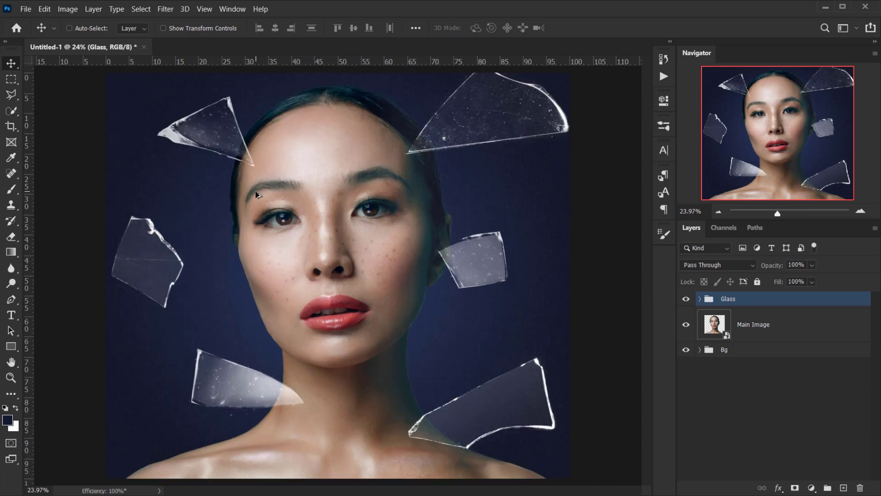
{"action": "scroll", "coordinate": [337, 398], "scroll_direction": "down", "scroll_amount": 1}
Step: Duplicate the Main Image layer six times beneath the Glass group
{"action": "left_click", "coordinate": [759, 330]}
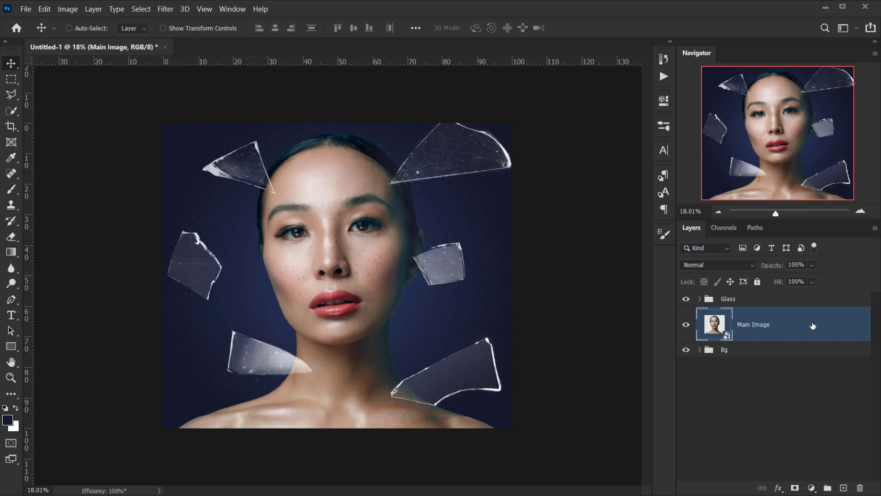
{"action": "key", "text": "ctrl+j"}
{"action": "key", "text": "ctrl+j"}
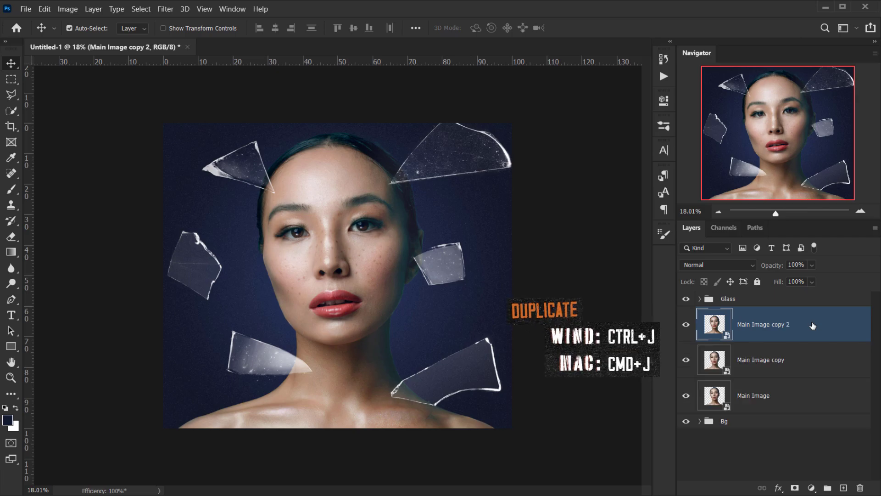
{"action": "key", "text": "ctrl+j"}
{"action": "key", "text": "ctrl+j"}
{"action": "key", "text": "ctrl+j"}
{"action": "key", "text": "ctrl+j"}
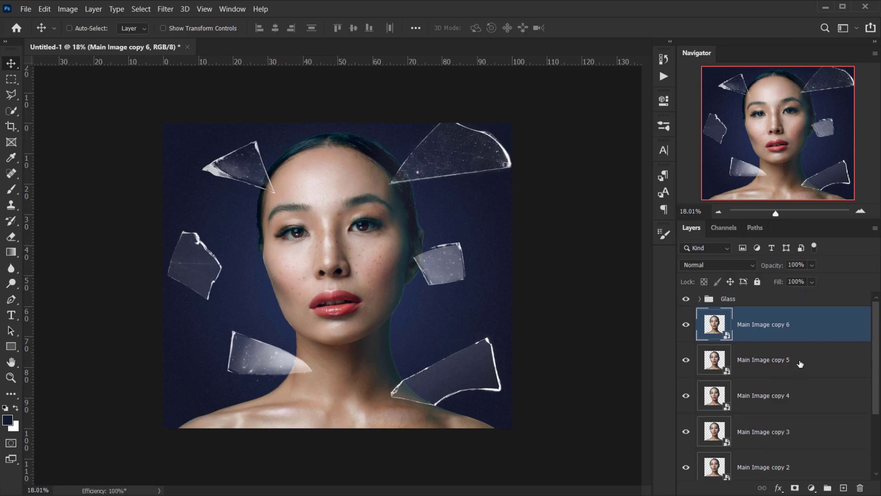
Step: Rename the six Main Image copies 1 to 6, numbering them from the lowest copy up
{"action": "scroll", "coordinate": [800, 367], "scroll_direction": "down", "scroll_amount": 3}
{"action": "double_click", "coordinate": [761, 412]}
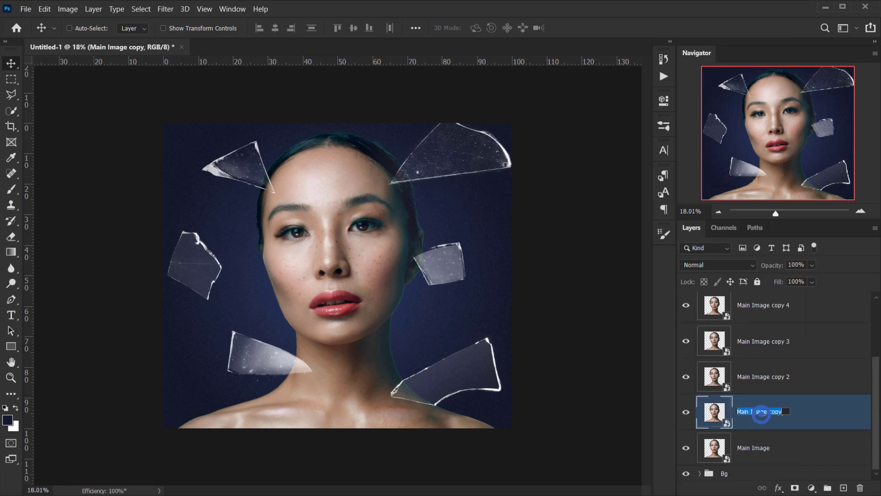
{"action": "type", "text": "1"}
{"action": "double_click", "coordinate": [761, 340]}
{"action": "key", "text": "Tab"}
{"action": "type", "text": "2"}
{"action": "key", "text": "shift+Tab"}
{"action": "type", "text": "3"}
{"action": "key", "text": "shift+Tab"}
{"action": "type", "text": "4"}
{"action": "key", "text": "shift+Tab"}
{"action": "type", "text": "5"}
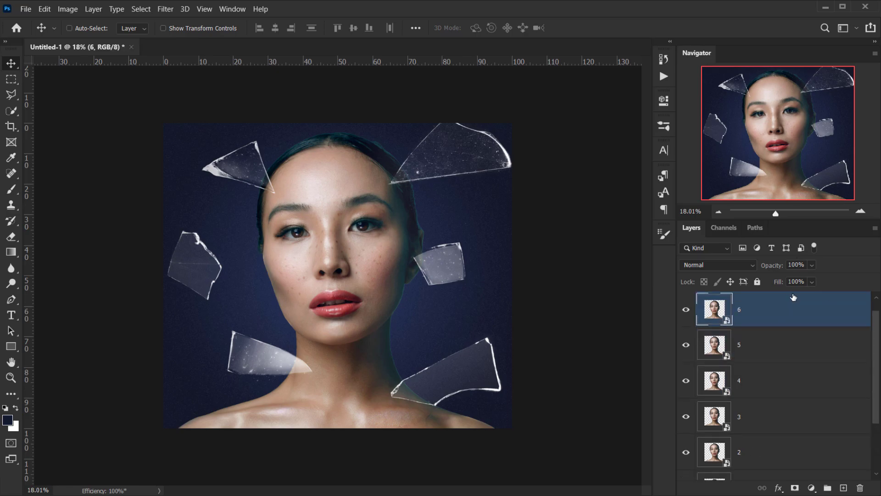
Step: Hide layers 2 through 6, leaving layer 1 visible, and select layer 1
{"action": "scroll", "coordinate": [786, 357], "scroll_direction": "down", "scroll_amount": 3}
{"action": "scroll", "coordinate": [786, 357], "scroll_direction": "up", "scroll_amount": 3}
{"action": "scroll", "coordinate": [785, 356], "scroll_direction": "up", "scroll_amount": 1}
{"action": "left_click_drag", "start_coordinate": [686, 325], "coordinate": [687, 431]}
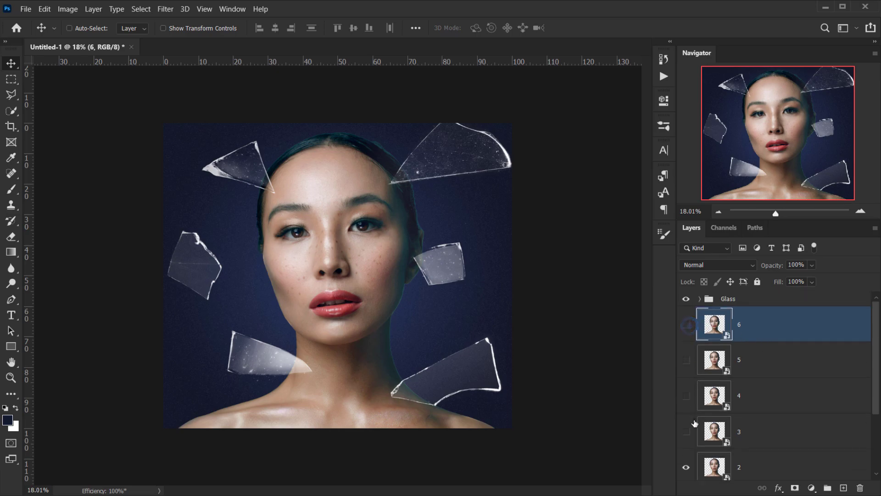
{"action": "scroll", "coordinate": [688, 413], "scroll_direction": "down", "scroll_amount": 2}
{"action": "left_click", "coordinate": [687, 392]}
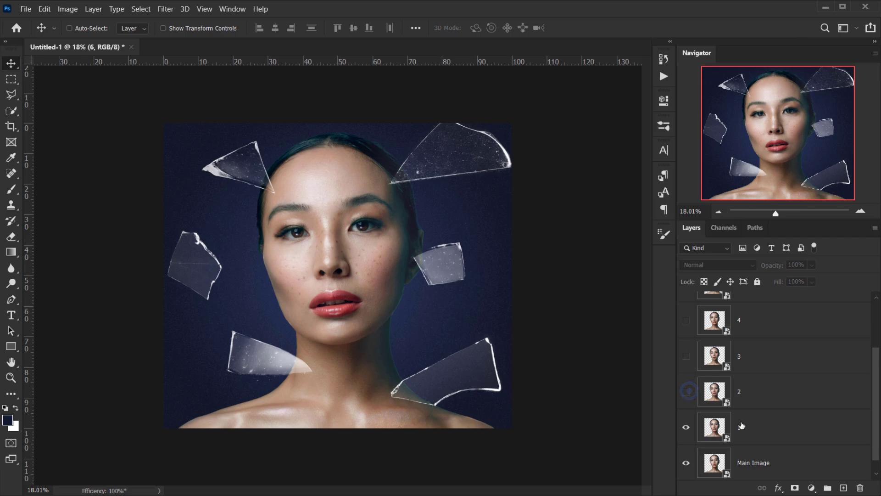
{"action": "scroll", "coordinate": [741, 423], "scroll_direction": "down", "scroll_amount": 1}
{"action": "left_click", "coordinate": [735, 409]}
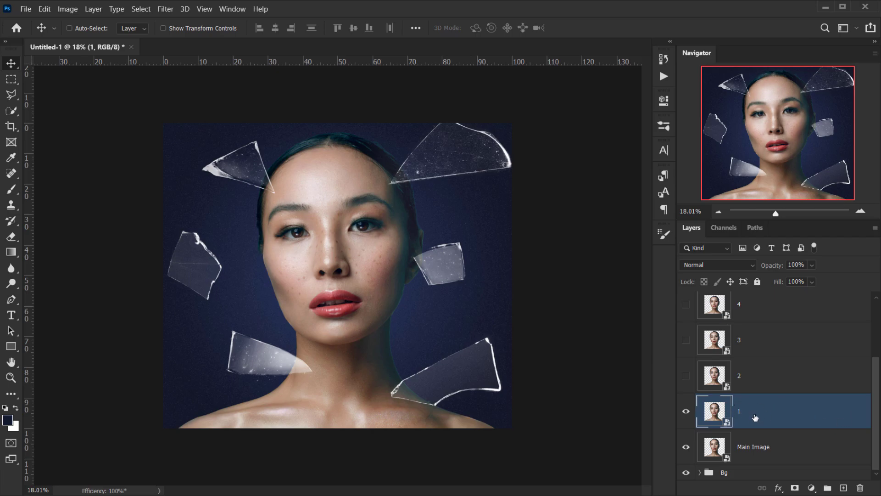
Step: Expand the Glass group, select the Glass 6 layer and load the shape of Glass 6 alpha as a selection
{"action": "scroll", "coordinate": [780, 409], "scroll_direction": "up", "scroll_amount": 3}
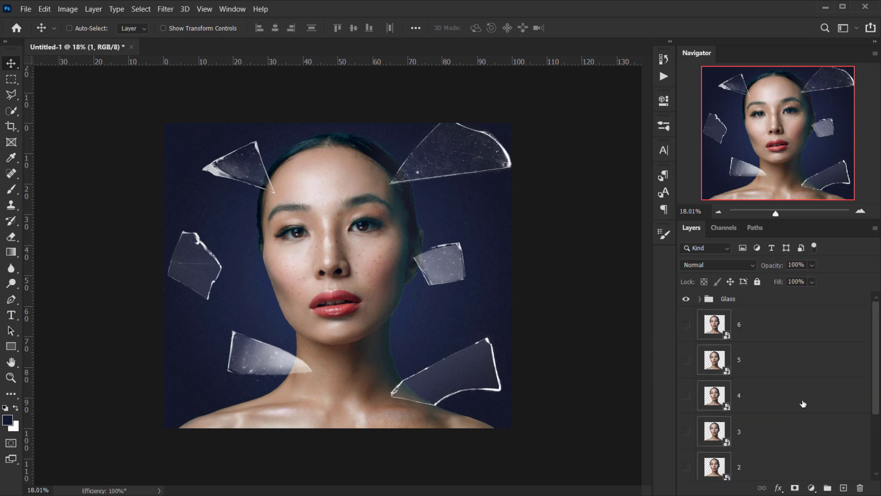
{"action": "left_click", "coordinate": [700, 299]}
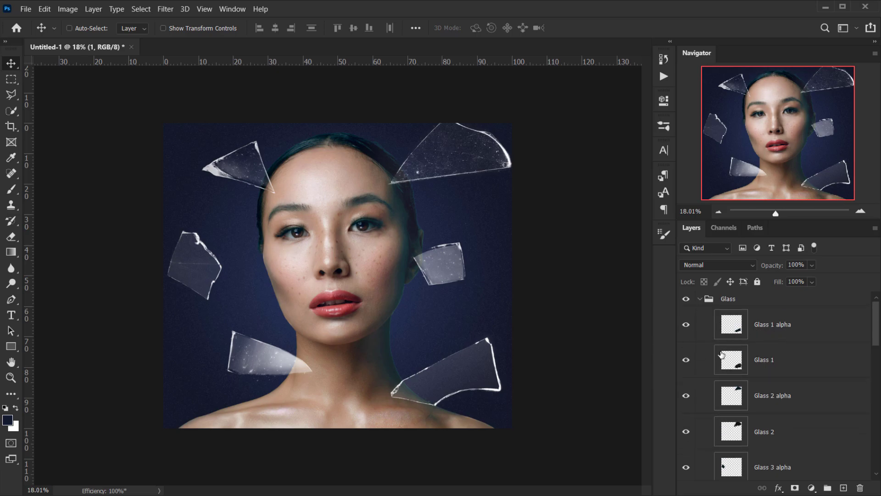
{"action": "scroll", "coordinate": [752, 367], "scroll_direction": "down", "scroll_amount": 2}
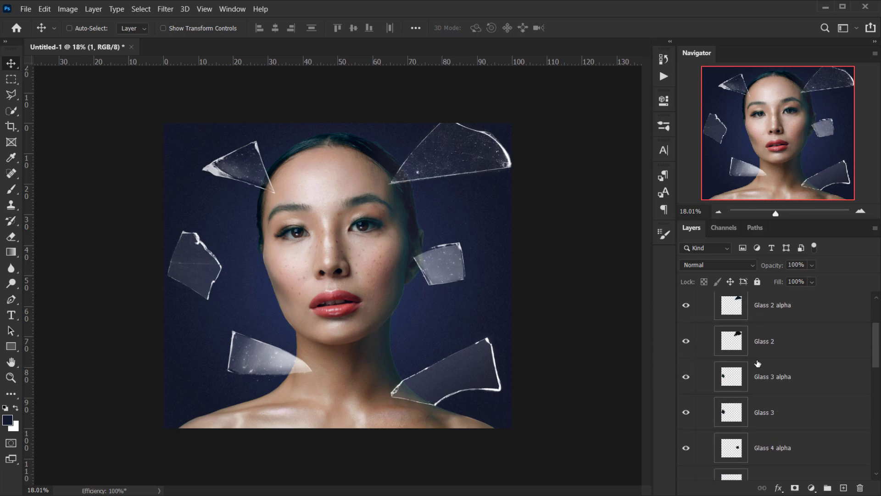
{"action": "scroll", "coordinate": [772, 436], "scroll_direction": "down", "scroll_amount": 6}
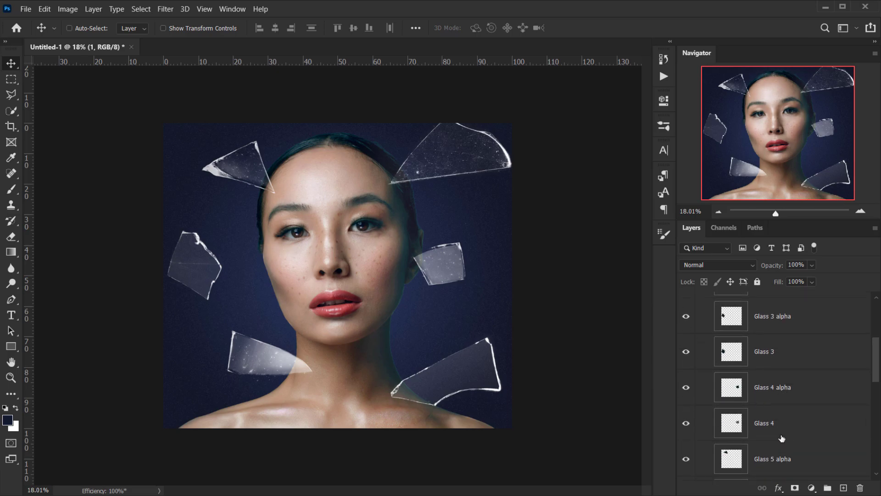
{"action": "scroll", "coordinate": [776, 432], "scroll_direction": "down", "scroll_amount": 2}
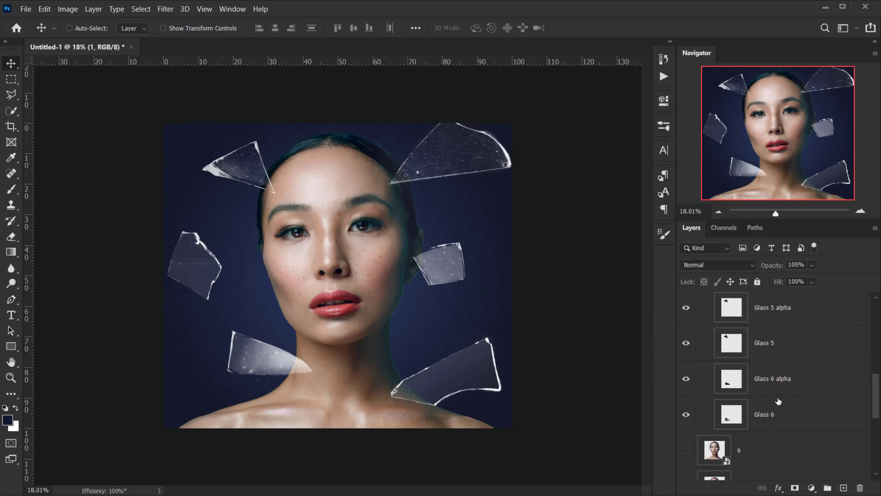
{"action": "left_click", "coordinate": [797, 415]}
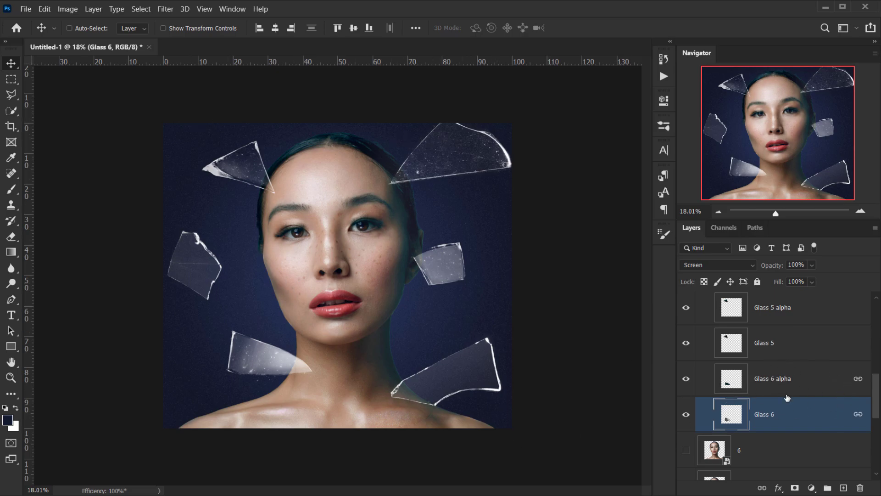
{"action": "scroll", "coordinate": [801, 417], "scroll_direction": "down", "scroll_amount": 1}
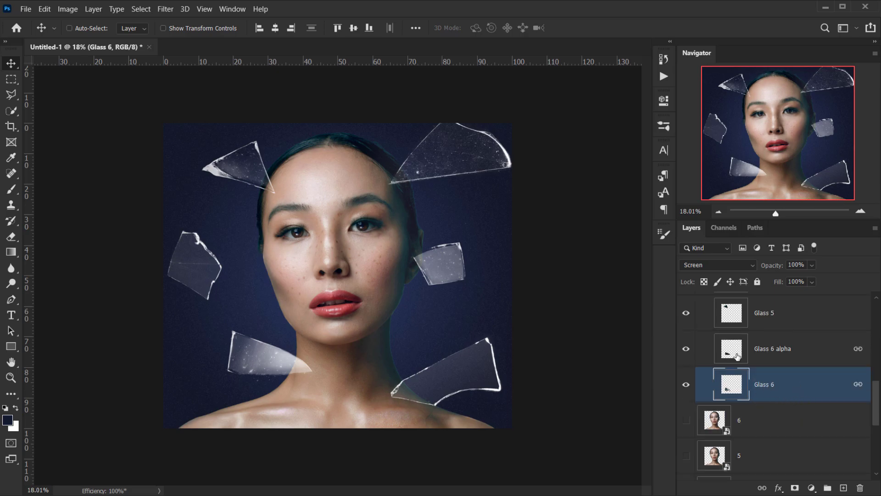
{"action": "key", "text": "ctrl"}
{"action": "left_click", "coordinate": [730, 354], "text": "ctrl"}
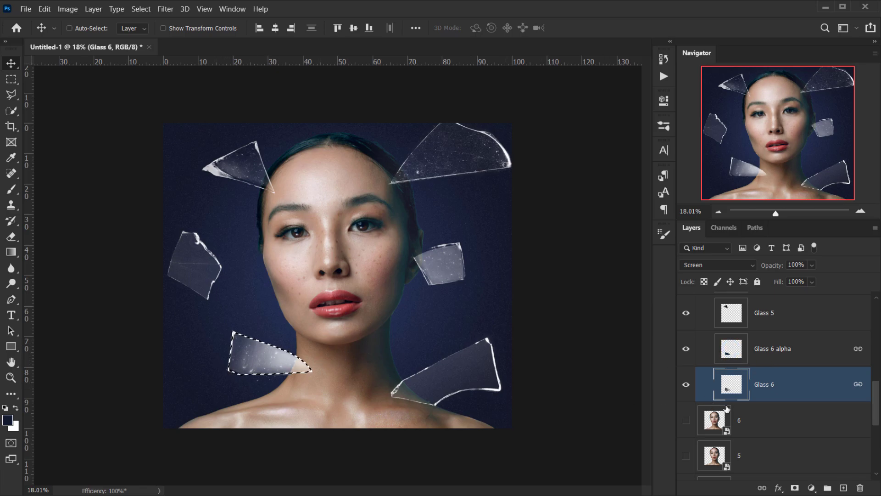
Step: Show layer 6 and add a layer mask to it from the Glass 6 shard selection
{"action": "scroll", "coordinate": [709, 381], "scroll_direction": "down", "scroll_amount": 1}
{"action": "left_click", "coordinate": [686, 374]}
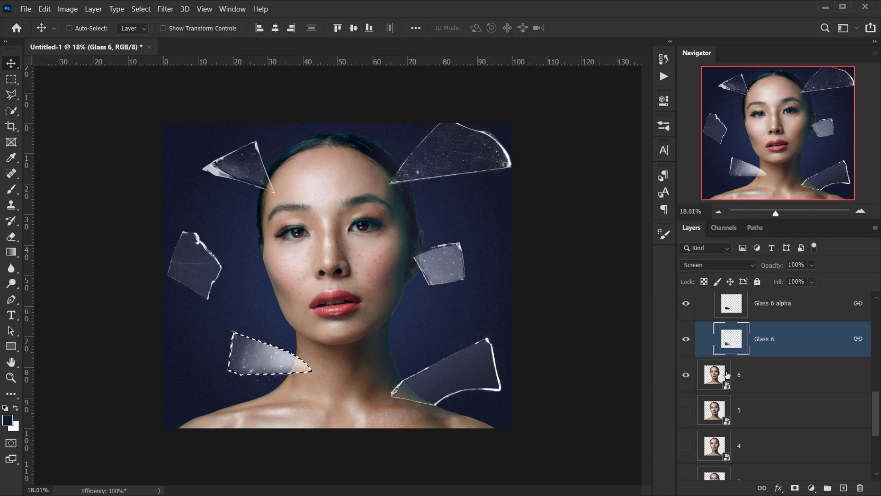
{"action": "scroll", "coordinate": [739, 325], "scroll_direction": "down", "scroll_amount": 1}
{"action": "left_click", "coordinate": [739, 325]}
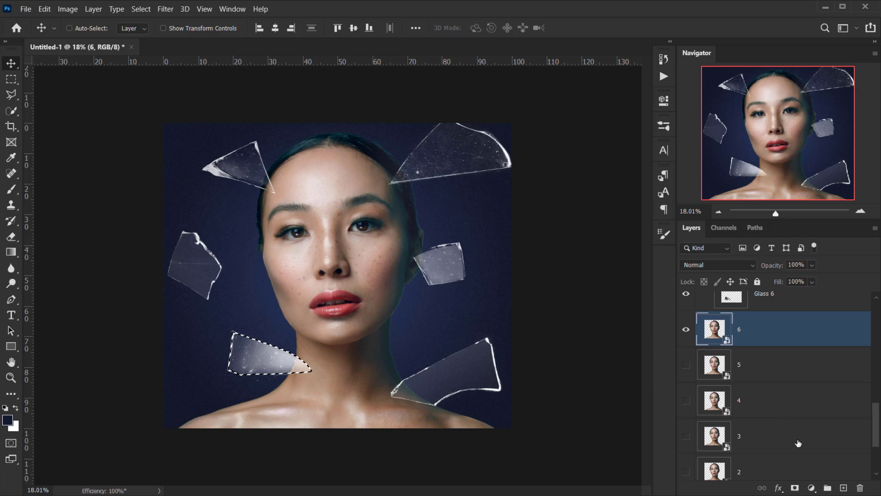
{"action": "left_click", "coordinate": [795, 489]}
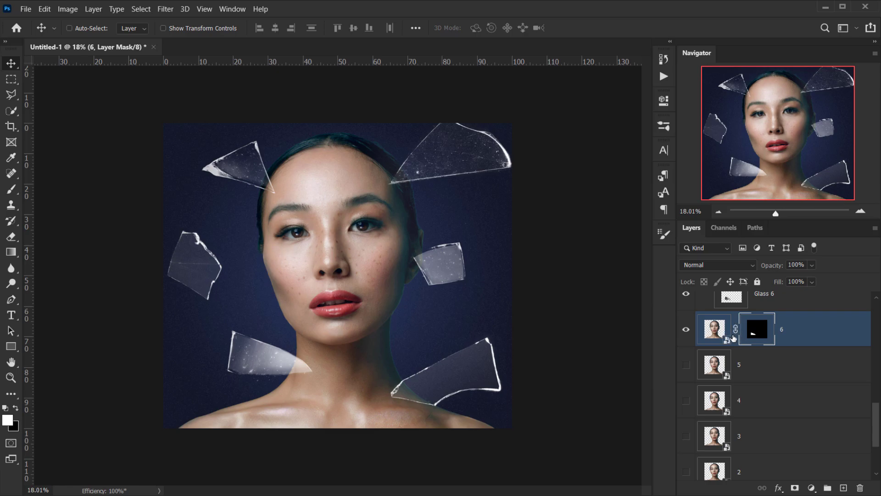
Step: Unlink layer 6's image from its mask and flip the image vertically with Free Transform
{"action": "left_click", "coordinate": [708, 333]}
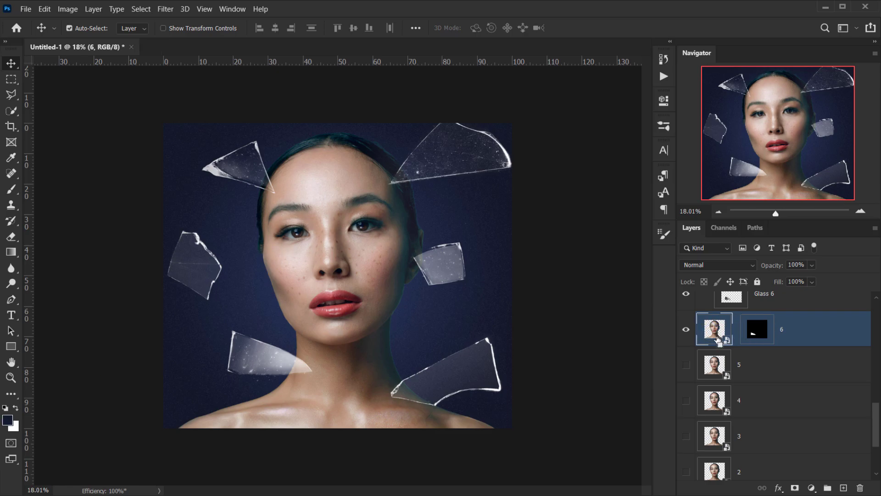
{"action": "key", "text": "ctrl+t"}
{"action": "left_click_drag", "start_coordinate": [433, 325], "coordinate": [387, 451]}
{"action": "right_click", "coordinate": [302, 345]}
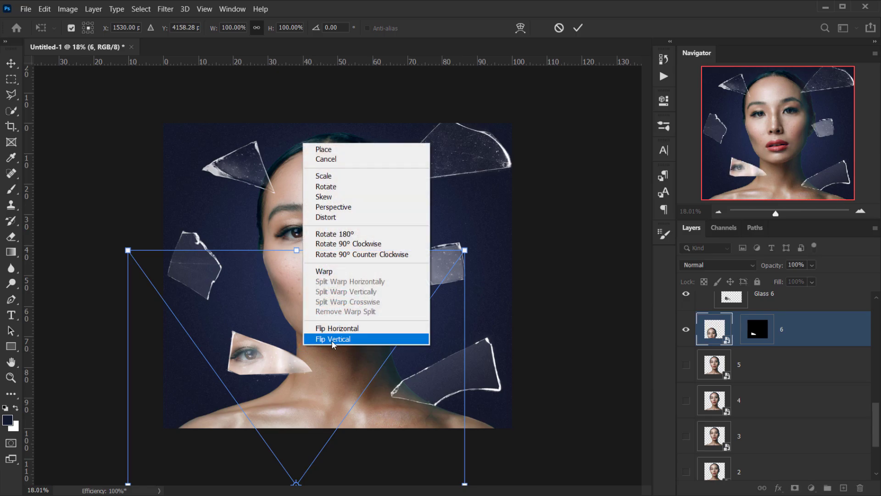
{"action": "left_click", "coordinate": [331, 339]}
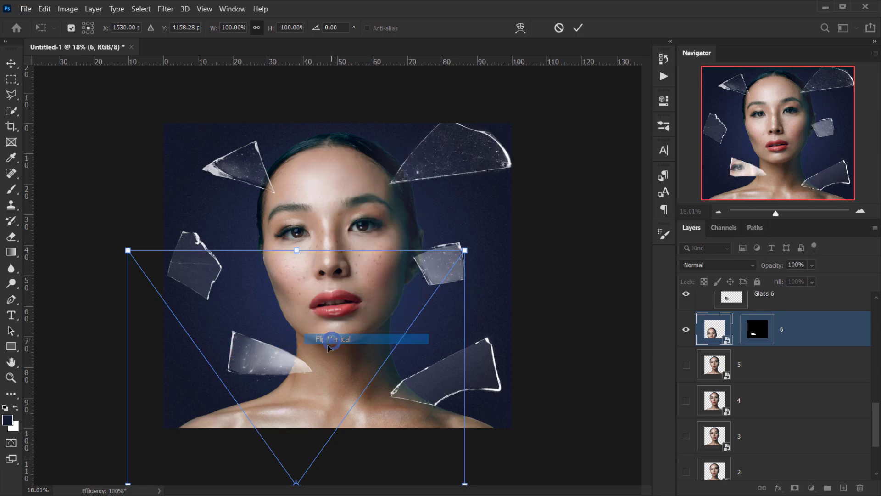
Step: Scale layer 6's flipped image to about 85% and position it so the model's lips show inside the Glass 6 shard
{"action": "left_click_drag", "start_coordinate": [322, 370], "coordinate": [308, 151]}
{"action": "left_click_drag", "start_coordinate": [295, 367], "coordinate": [244, 364]}
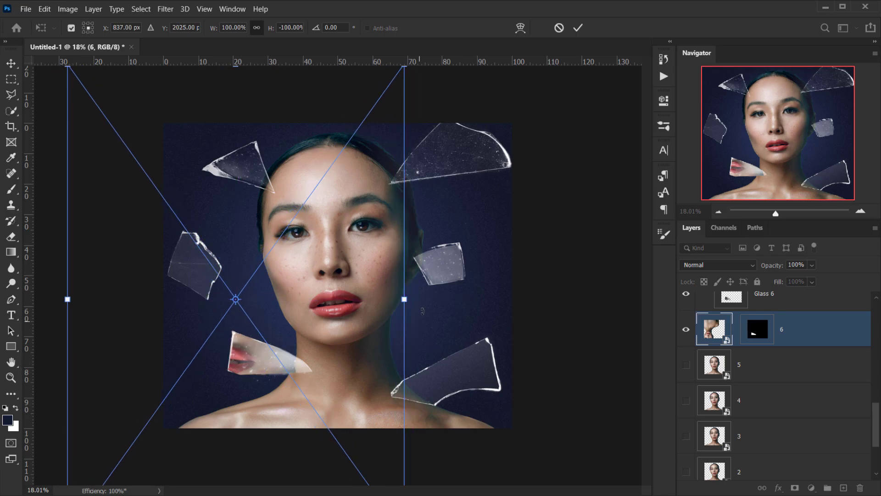
{"action": "left_click_drag", "start_coordinate": [404, 299], "coordinate": [354, 298]}
{"action": "left_click_drag", "start_coordinate": [288, 357], "coordinate": [326, 362]}
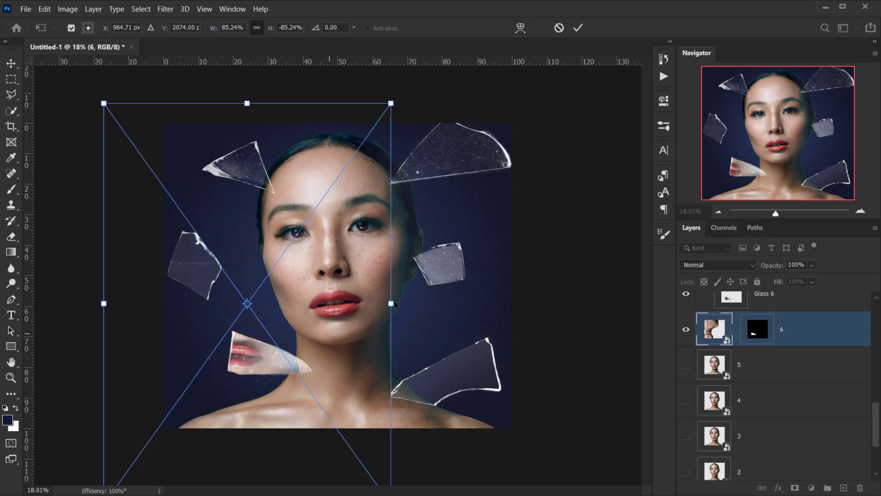
{"action": "left_click", "coordinate": [578, 28]}
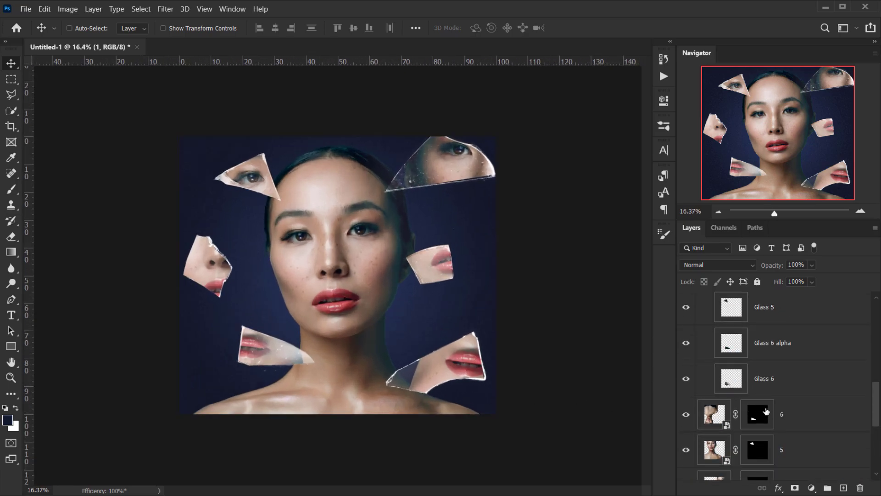
Step: Collapse the Glass group and group the masked image layers 1 through 6
{"action": "scroll", "coordinate": [777, 388], "scroll_direction": "up", "scroll_amount": 5}
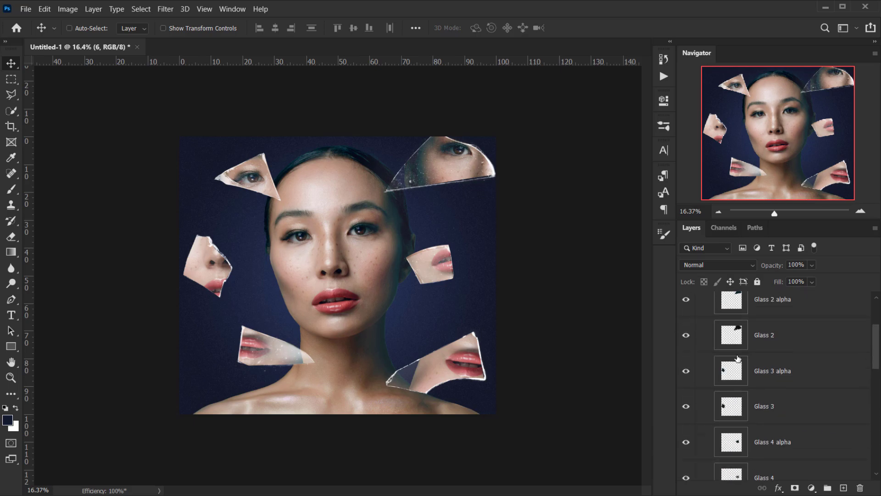
{"action": "left_click", "coordinate": [701, 299]}
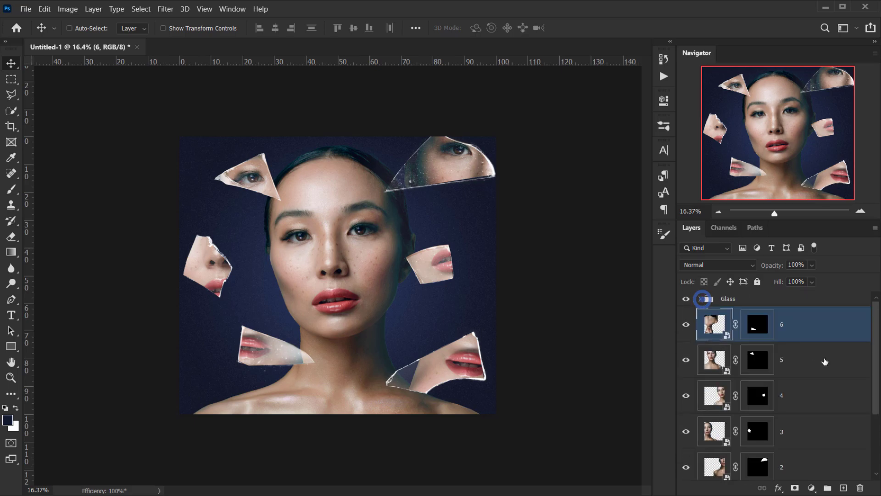
{"action": "scroll", "coordinate": [800, 367], "scroll_direction": "down", "scroll_amount": 5}
{"action": "scroll", "coordinate": [809, 380], "scroll_direction": "up", "scroll_amount": 3}
{"action": "scroll", "coordinate": [791, 348], "scroll_direction": "down", "scroll_amount": 3}
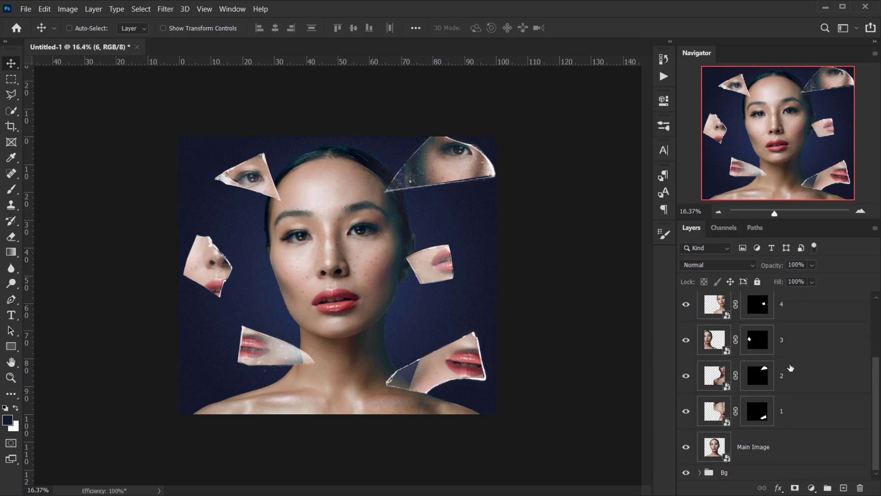
{"action": "left_click", "coordinate": [816, 410], "text": "shift"}
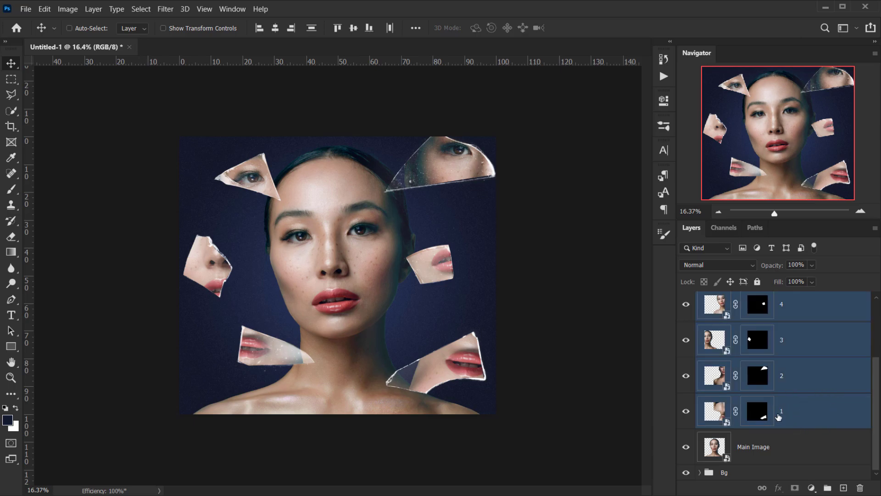
{"action": "key", "text": "ctrl+g"}
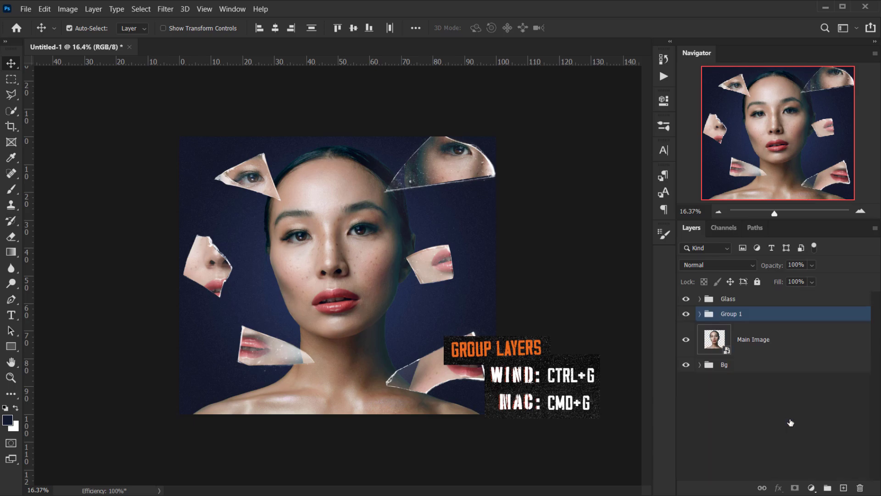
Step: Rename the new group of masked image layers as Images
{"action": "left_click", "coordinate": [726, 317]}
{"action": "double_click", "coordinate": [726, 316]}
{"action": "type", "text": "Images"}
{"action": "key", "text": "Return"}
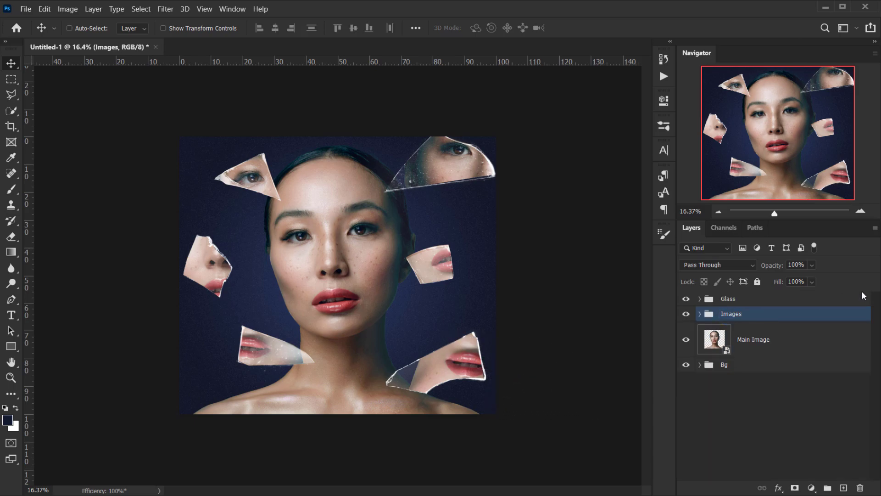
Step: Toggle the visibility of the Images and Glass groups off and on to compare their contribution to the composite
{"action": "left_click", "coordinate": [687, 316]}
{"action": "left_click", "coordinate": [687, 315]}
{"action": "left_click", "coordinate": [686, 299]}
{"action": "left_click", "coordinate": [686, 298]}
Step: Set the opacity of layers 1 through 6 in the Images group to 90%, and collapse the group
{"action": "left_click", "coordinate": [700, 313]}
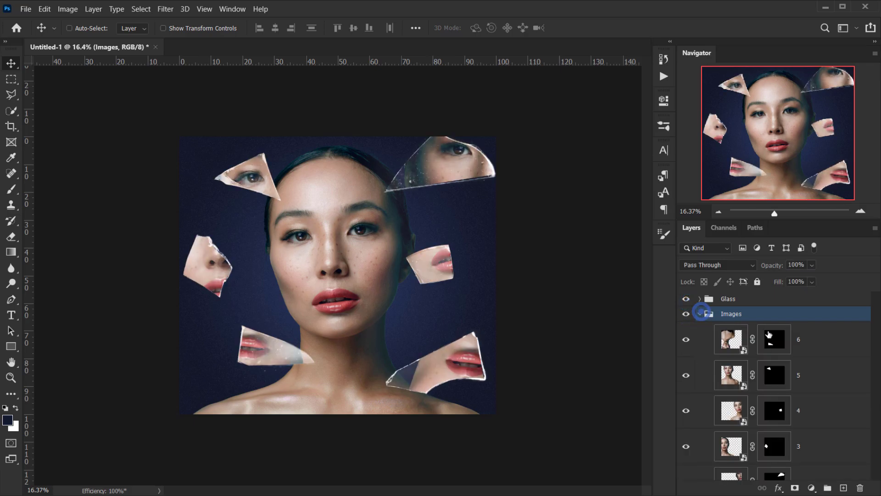
{"action": "left_click", "coordinate": [799, 341]}
{"action": "scroll", "coordinate": [815, 385], "scroll_direction": "down", "scroll_amount": 3}
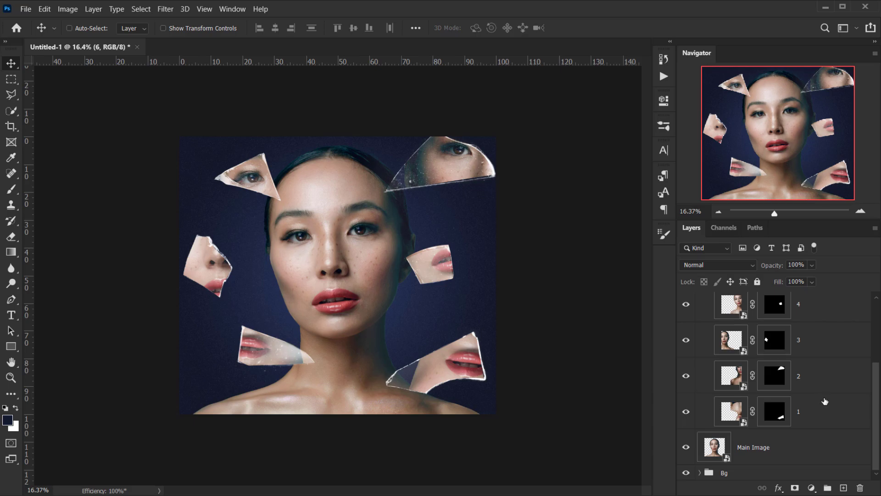
{"action": "left_click", "coordinate": [826, 399], "text": "shift"}
{"action": "scroll", "coordinate": [783, 327], "scroll_direction": "up", "scroll_amount": 1}
{"action": "left_click", "coordinate": [801, 265]}
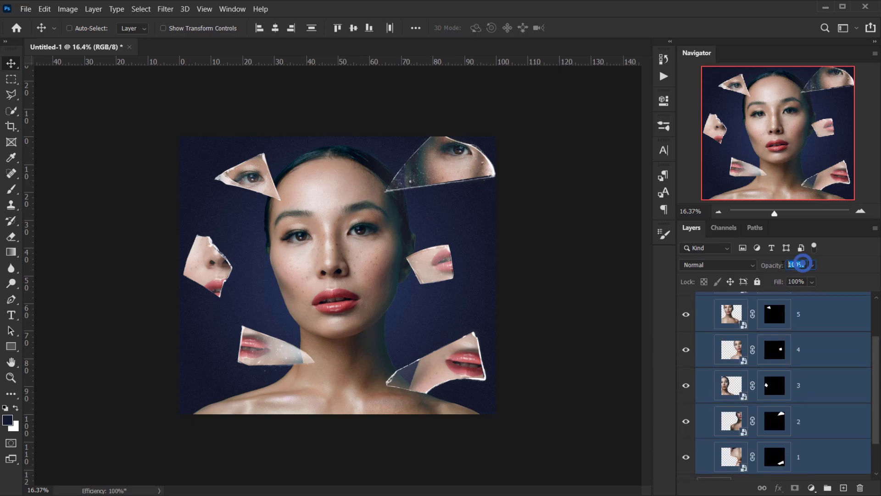
{"action": "type", "text": "90"}
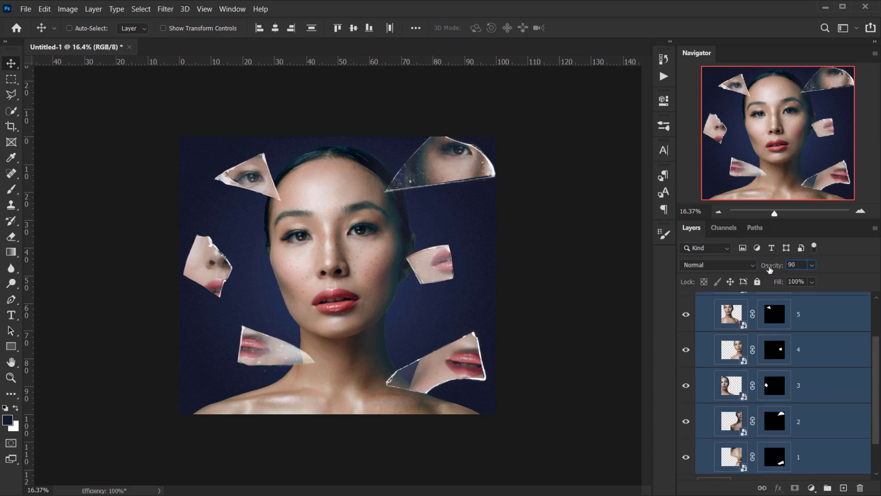
{"action": "key", "text": "shift+Down"}
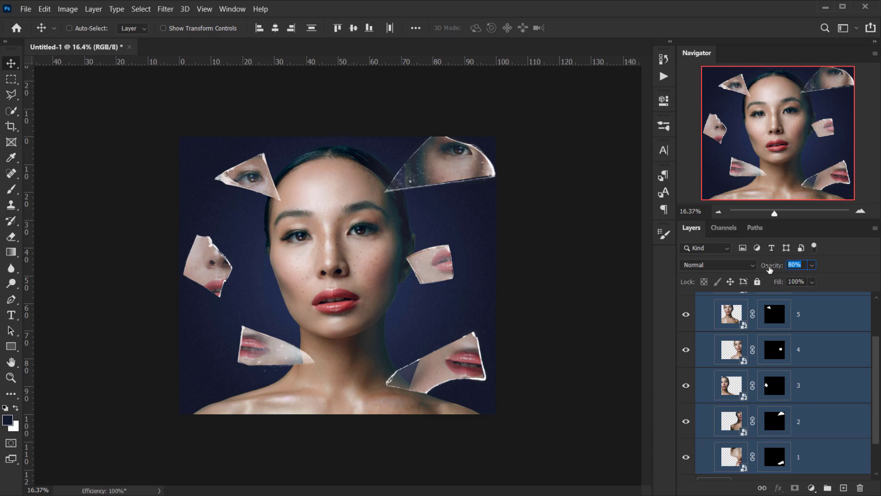
{"action": "key", "text": "shift+Up"}
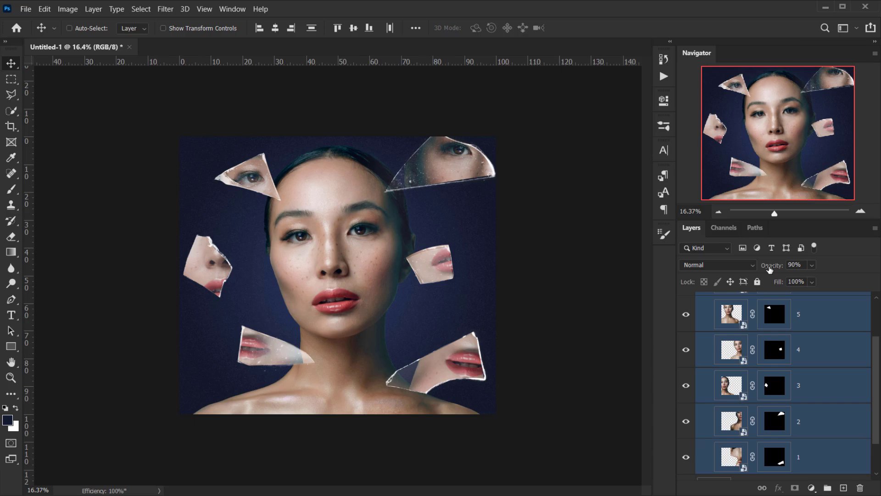
{"action": "left_click", "coordinate": [842, 351]}
{"action": "left_click", "coordinate": [699, 315]}
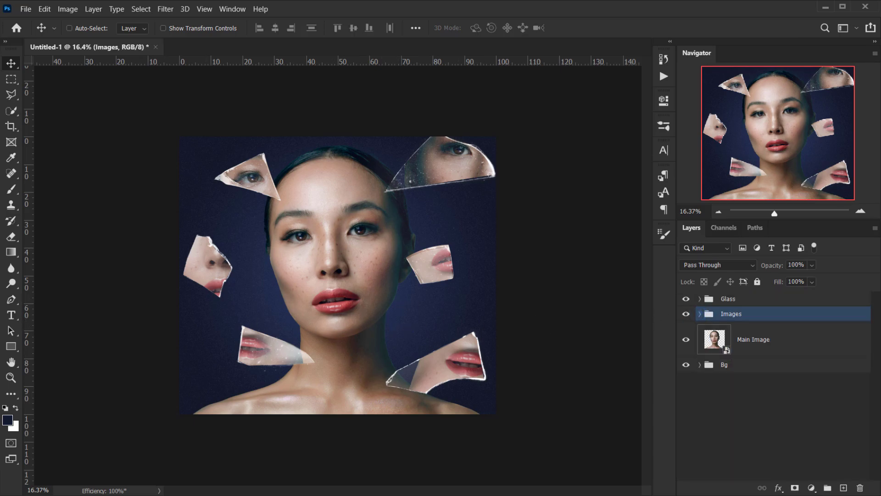
Step: Place broken-glass-on-black-bachground-isolated-2.png from the Broken Mirror_TUT folder into the document and enlarge it toward the lower right of the canvas
{"action": "key", "text": "alt+Tab"}
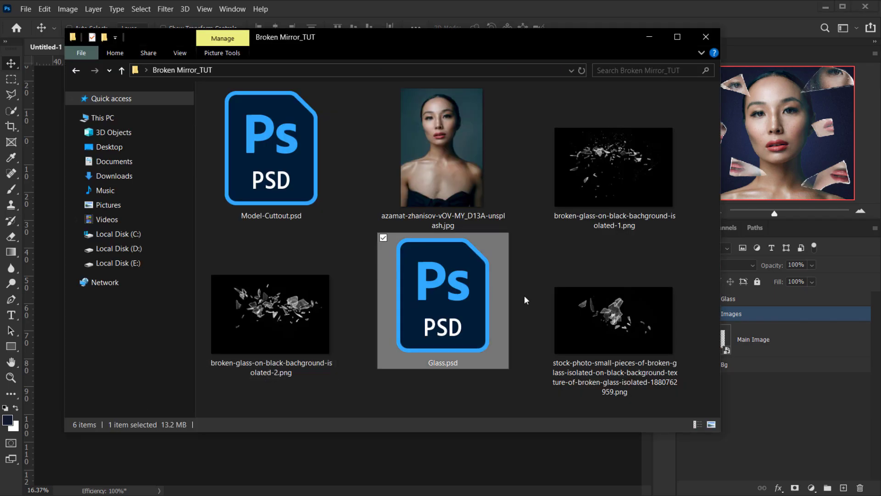
{"action": "left_click", "coordinate": [615, 183]}
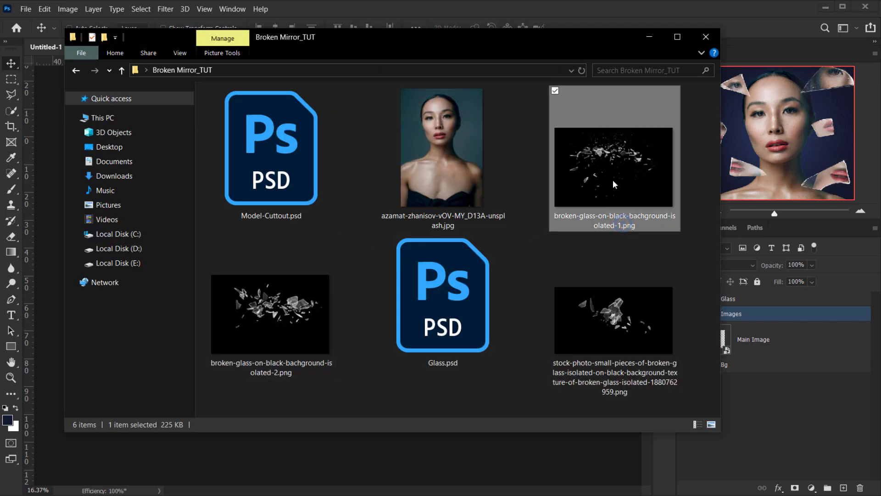
{"action": "left_click", "coordinate": [259, 340]}
{"action": "left_click_drag", "start_coordinate": [244, 290], "coordinate": [234, 465]}
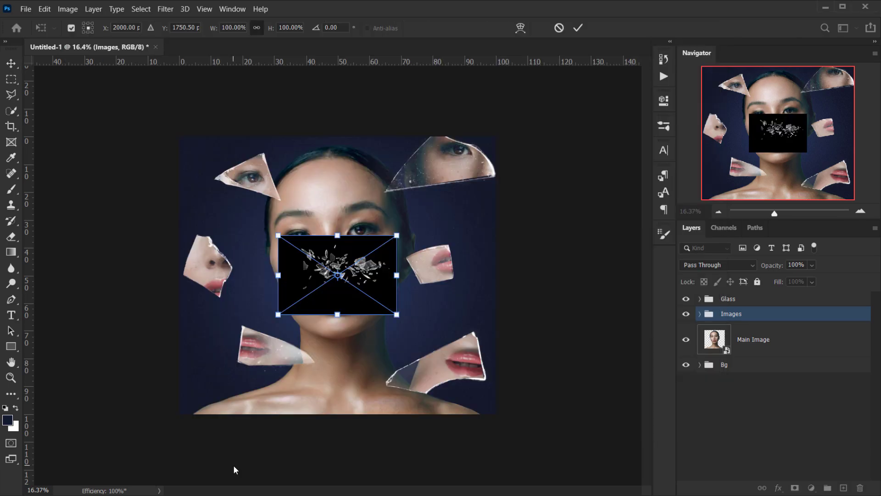
{"action": "left_click_drag", "start_coordinate": [396, 316], "coordinate": [551, 418]}
{"action": "left_click", "coordinate": [578, 28]}
Step: Move the placed broken glass layer below Main Image and set its blend mode to Screen
{"action": "left_click_drag", "start_coordinate": [766, 329], "coordinate": [770, 385]}
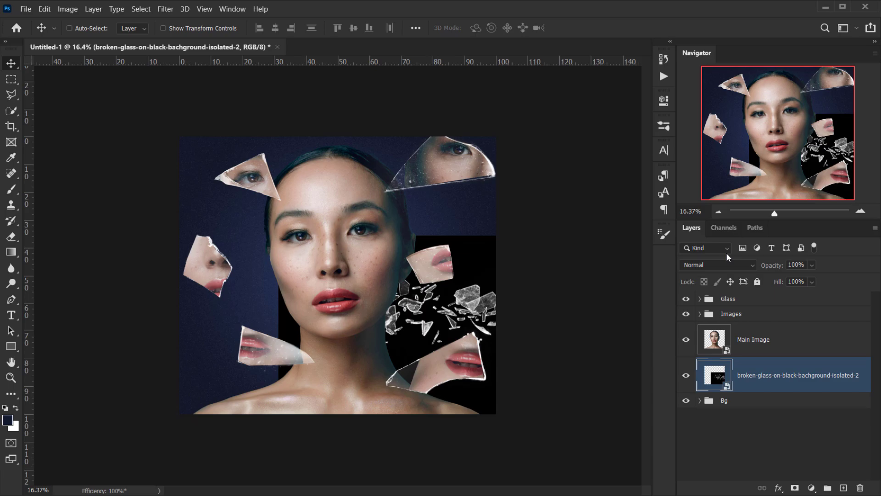
{"action": "left_click", "coordinate": [723, 264]}
{"action": "left_click", "coordinate": [714, 316]}
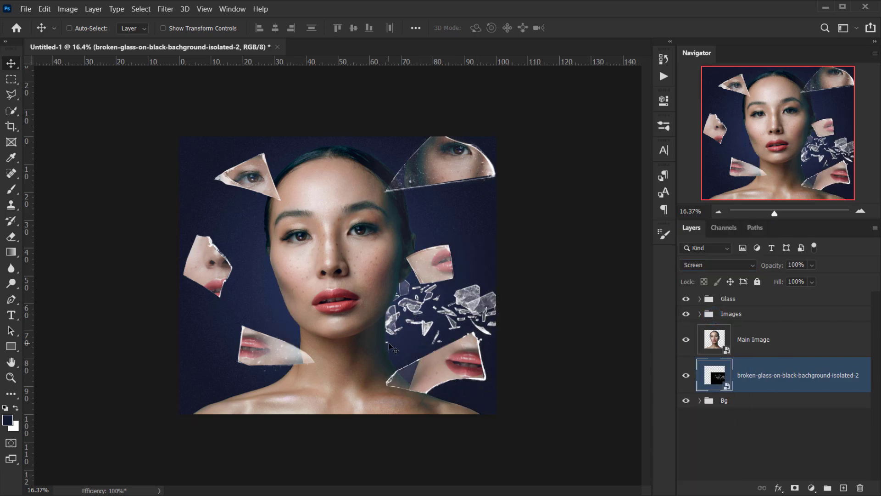
Step: Use Free Transform to rotate, resize and move the broken glass layer so its fragments scatter along the left side of the model's face
{"action": "key", "text": "ctrl+t"}
{"action": "left_click_drag", "start_coordinate": [576, 197], "coordinate": [505, 285]}
{"action": "left_click_drag", "start_coordinate": [657, 359], "coordinate": [652, 331]}
{"action": "left_click_drag", "start_coordinate": [477, 323], "coordinate": [183, 211]}
{"action": "left_click_drag", "start_coordinate": [326, 317], "coordinate": [312, 238]}
{"action": "left_click", "coordinate": [578, 28]}
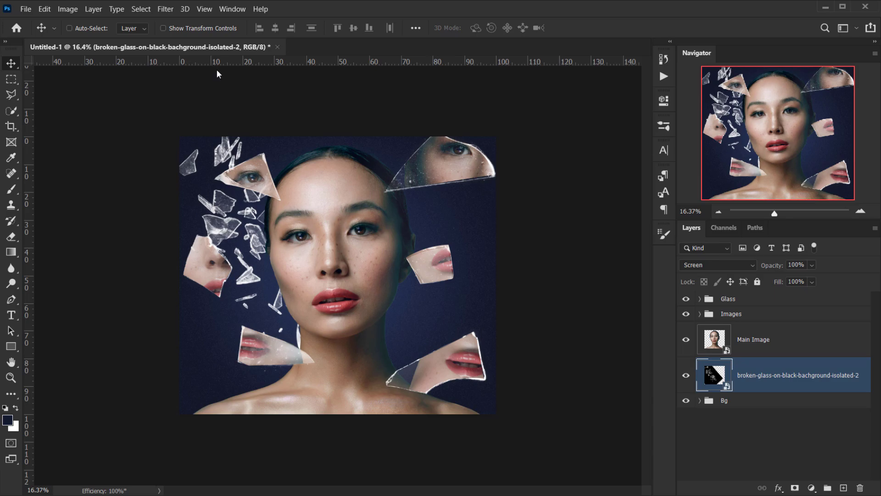
Step: Apply a Gaussian Blur with a 15-pixel radius to the broken glass fragments on the left of the model
{"action": "left_click", "coordinate": [160, 8]}
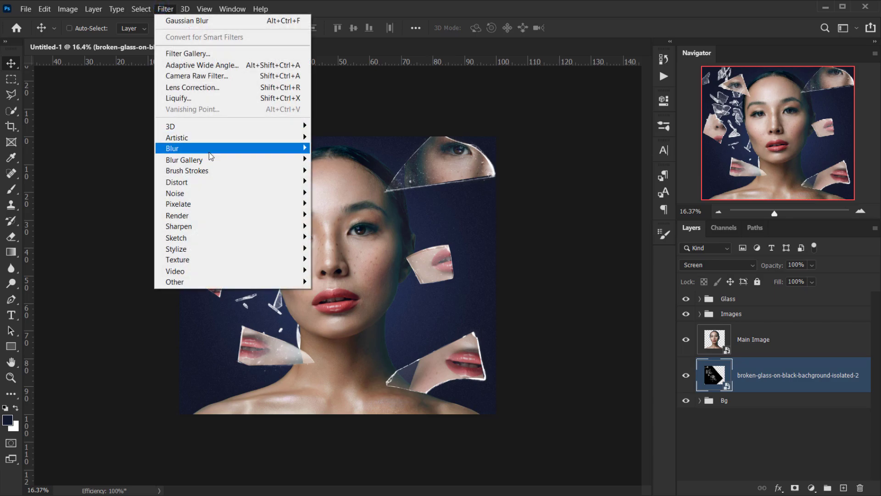
{"action": "mouse_move", "coordinate": [209, 148]}
{"action": "left_click", "coordinate": [348, 195]}
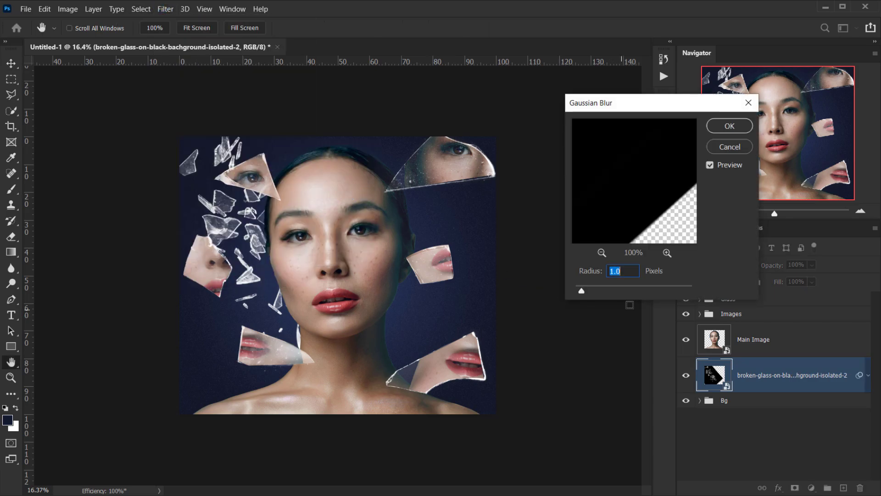
{"action": "left_click_drag", "start_coordinate": [613, 292], "coordinate": [631, 293]}
{"action": "left_click", "coordinate": [622, 296]}
{"action": "left_click_drag", "start_coordinate": [626, 293], "coordinate": [631, 292]}
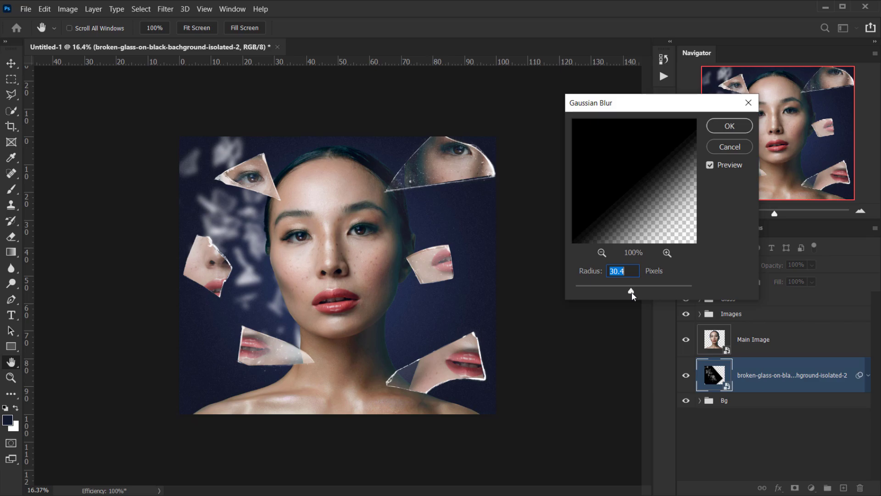
{"action": "type", "text": "15"}
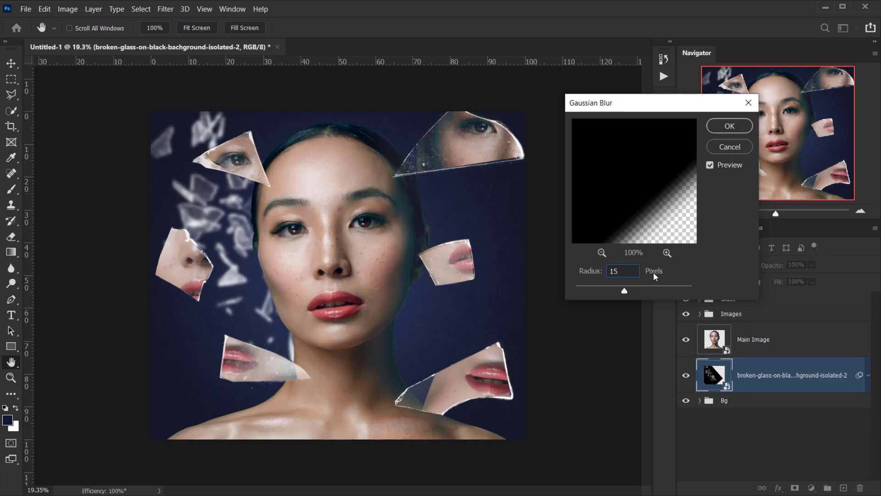
{"action": "left_click", "coordinate": [729, 126]}
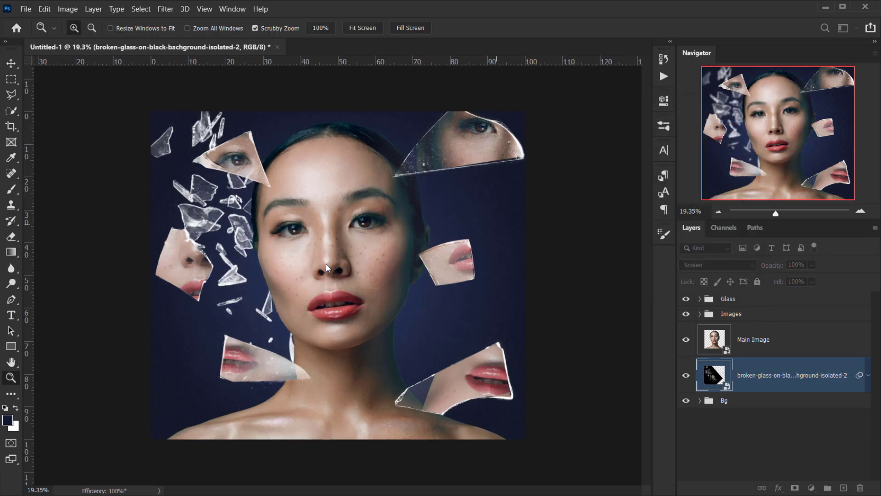
{"action": "left_click", "coordinate": [328, 269]}
{"action": "left_click", "coordinate": [869, 374]}
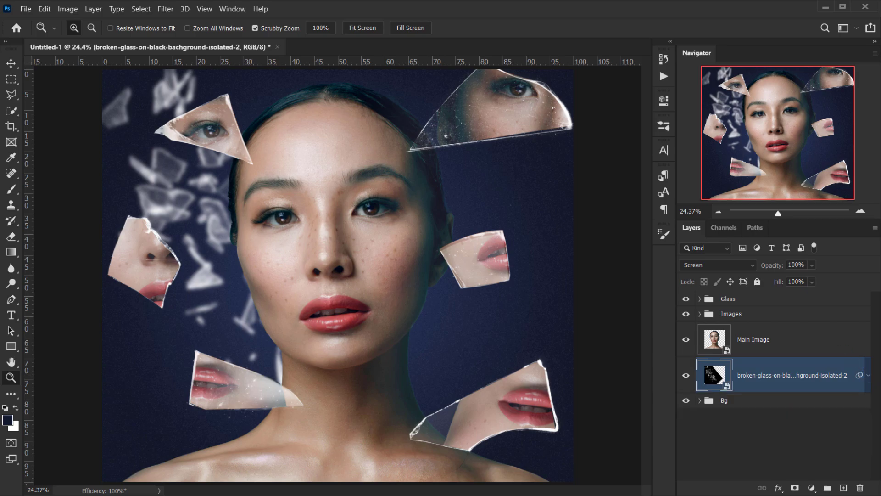
Step: Place broken-glass-on-black-bachground-isolated-1.png at the right of the model and set its blend mode to Screen
{"action": "key", "text": "alt+Tab"}
{"action": "left_click_drag", "start_coordinate": [614, 167], "coordinate": [367, 440]}
{"action": "left_click_drag", "start_coordinate": [391, 311], "coordinate": [551, 371]}
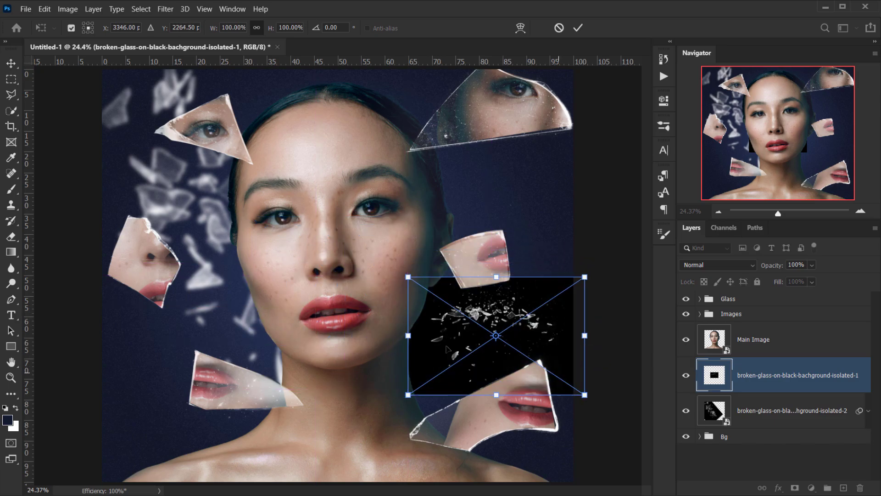
{"action": "left_click", "coordinate": [706, 269]}
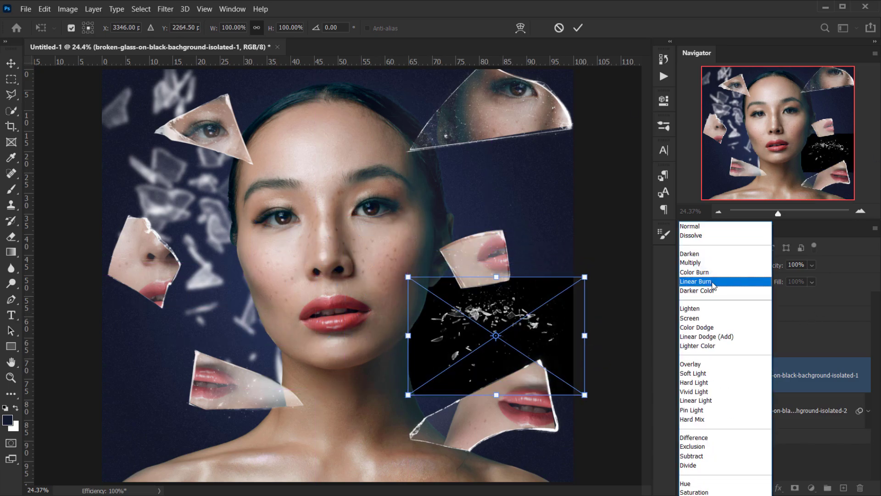
{"action": "left_click", "coordinate": [714, 319]}
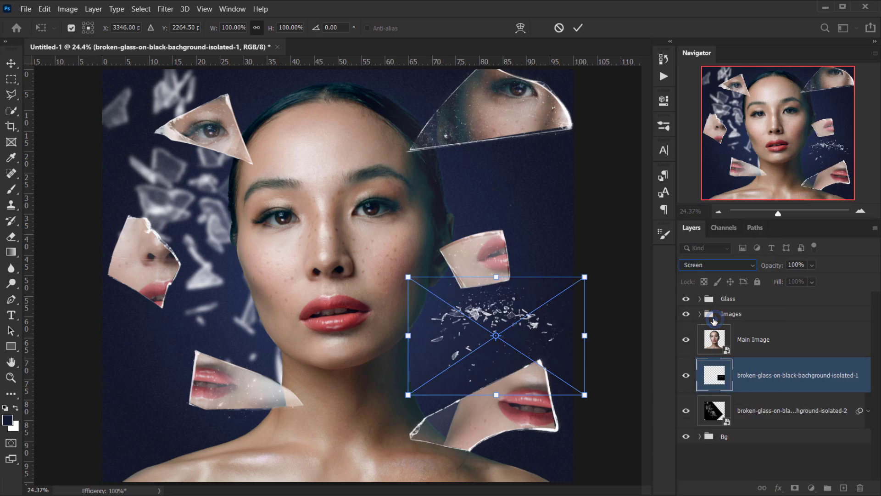
Step: Rotate the placed glass to about -105°, scale it to about 303% and position its fragments along the right side of the model
{"action": "left_click_drag", "start_coordinate": [589, 253], "coordinate": [501, 212]}
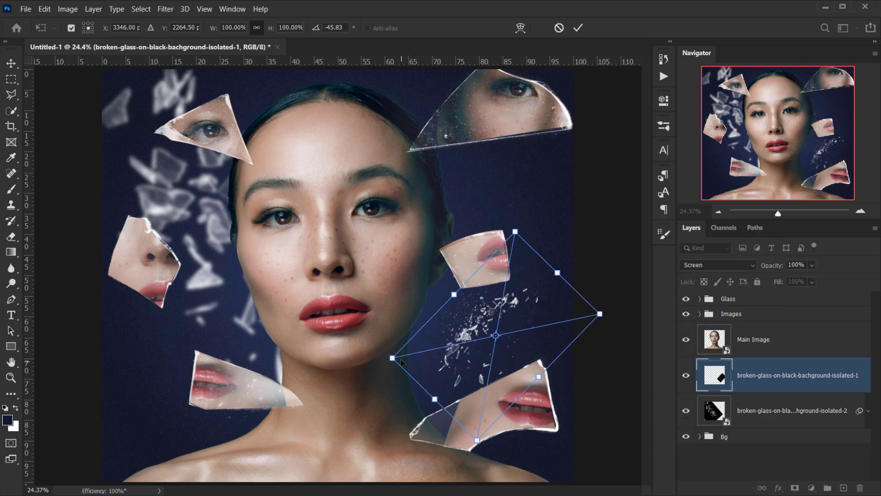
{"action": "left_click_drag", "start_coordinate": [393, 359], "coordinate": [120, 415]}
{"action": "scroll", "coordinate": [371, 382], "scroll_direction": "down", "scroll_amount": 3}
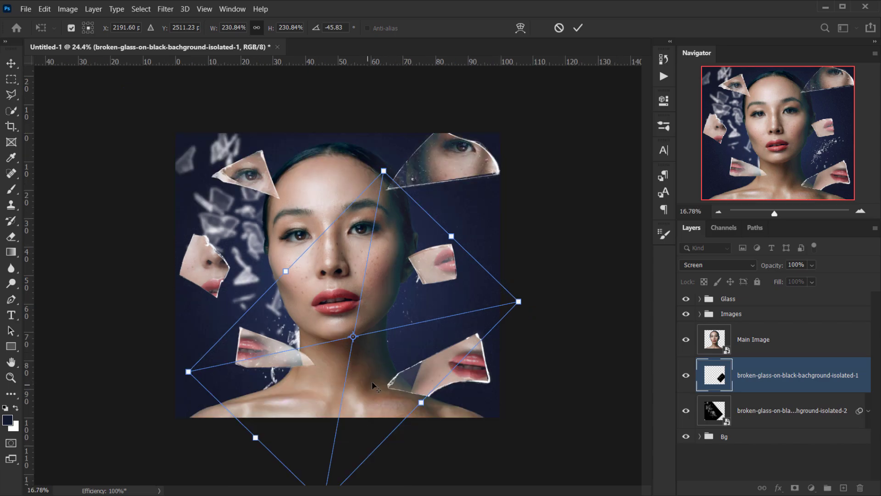
{"action": "left_click_drag", "start_coordinate": [468, 227], "coordinate": [306, 397]}
{"action": "left_click_drag", "start_coordinate": [417, 311], "coordinate": [542, 238]}
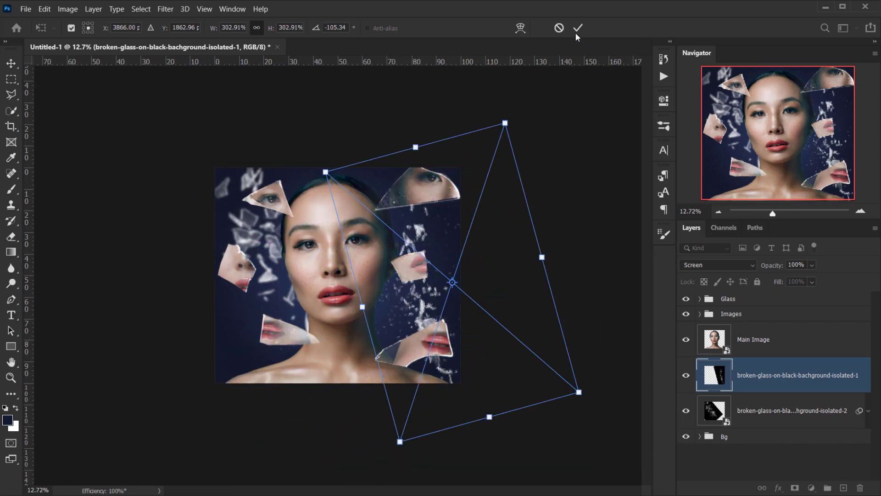
{"action": "left_click", "coordinate": [574, 31]}
Step: Apply a Gaussian Blur with a 15-pixel radius to the glass fragments on the right of the model
{"action": "key", "text": "z"}
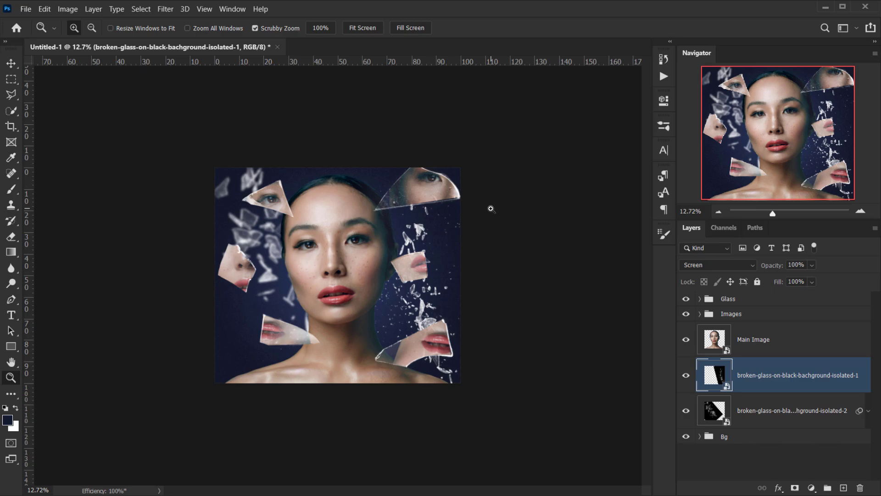
{"action": "left_click", "coordinate": [164, 9]}
{"action": "mouse_move", "coordinate": [289, 150]}
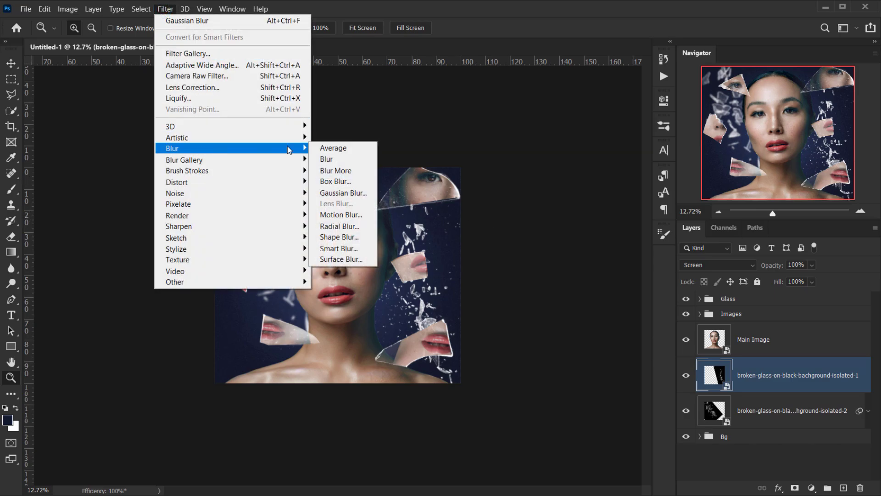
{"action": "left_click", "coordinate": [343, 193]}
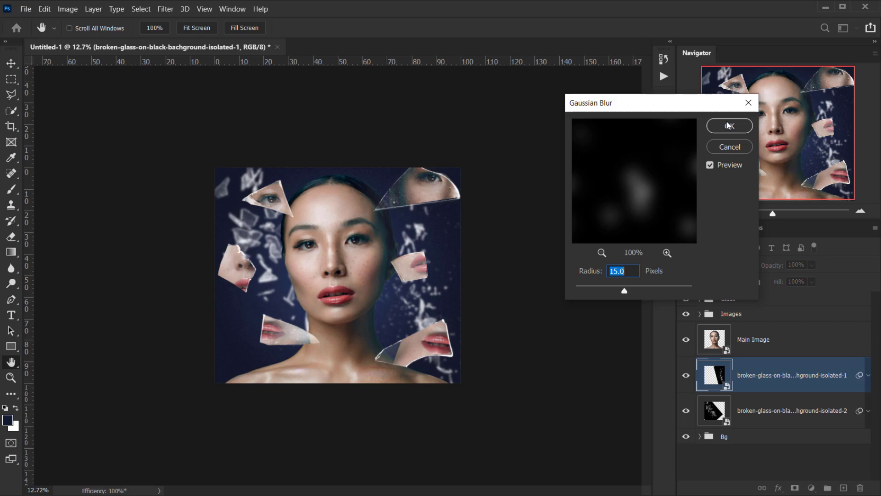
{"action": "left_click", "coordinate": [729, 125]}
{"action": "key", "text": "ctrl+plus"}
{"action": "key", "text": "ctrl+plus"}
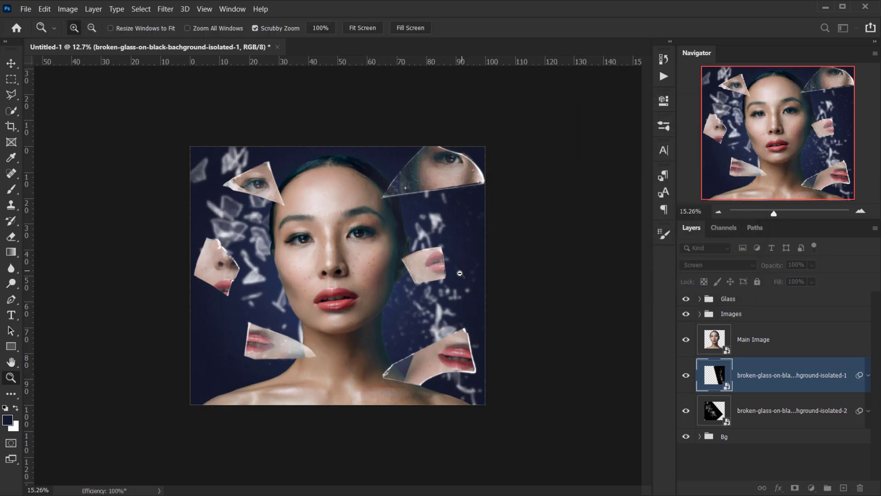
{"action": "scroll", "coordinate": [455, 280], "scroll_direction": "down", "scroll_amount": 2}
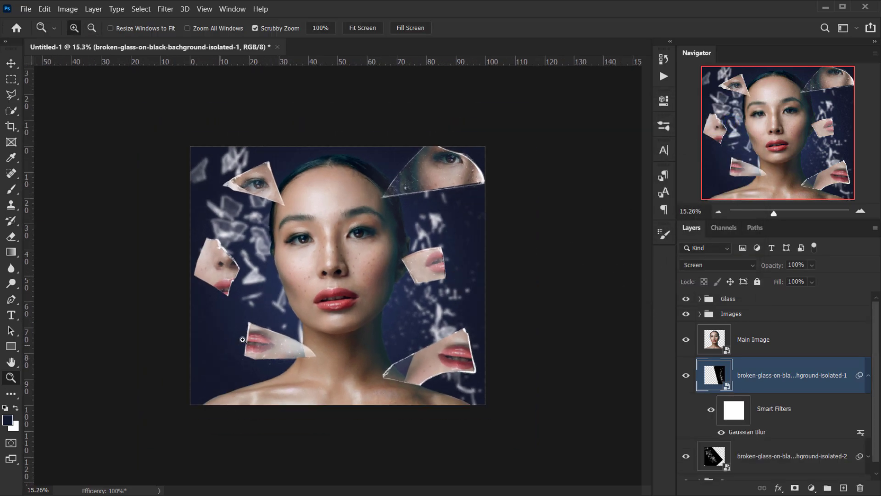
Step: Place broken-glass-on-black-bachground-isolated-2.png again, scale it to about 183% over the lower-left canvas area and set its blend mode to Screen
{"action": "key", "text": "alt+Tab"}
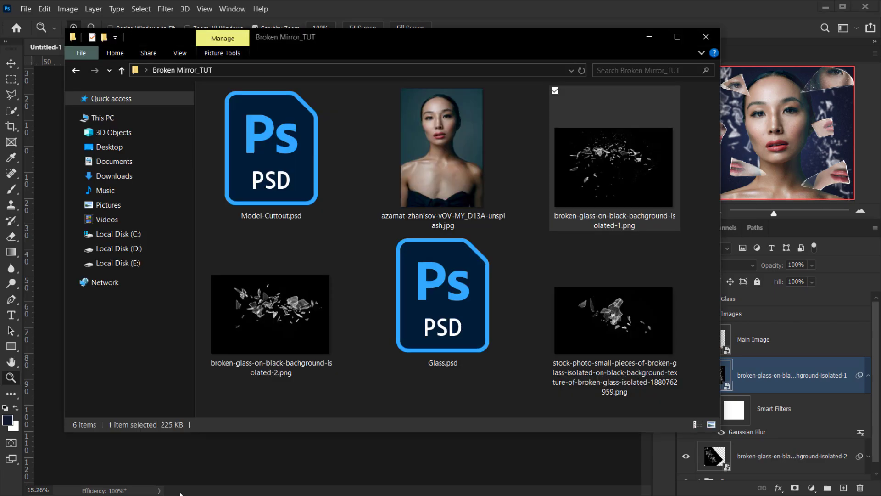
{"action": "left_click", "coordinate": [301, 340]}
{"action": "left_click_drag", "start_coordinate": [301, 341], "coordinate": [200, 456]}
{"action": "left_click_drag", "start_coordinate": [367, 312], "coordinate": [259, 398]}
{"action": "left_click_drag", "start_coordinate": [227, 329], "coordinate": [224, 267]}
{"action": "left_click", "coordinate": [718, 265]}
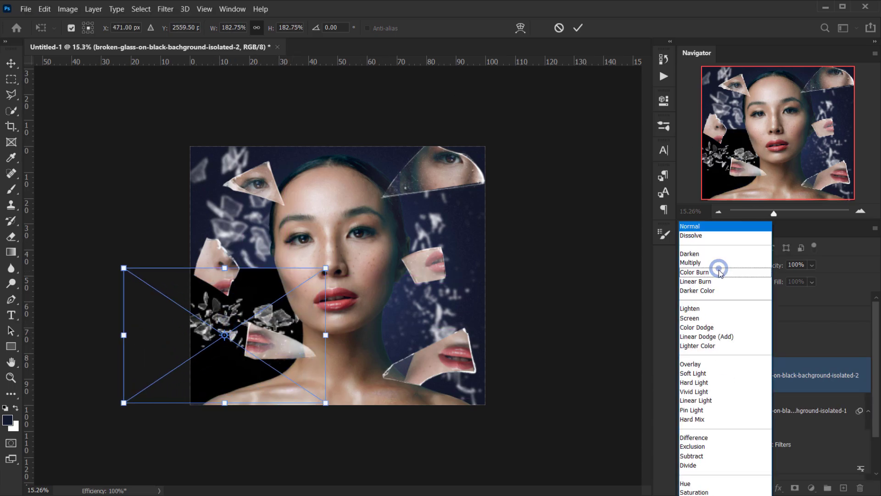
{"action": "left_click", "coordinate": [711, 318]}
Step: Rotate the new glass layer to about 11°, scale it to about 325% and position its fragments beside the model's shoulder at the canvas's lower left
{"action": "left_click_drag", "start_coordinate": [314, 222], "coordinate": [508, 209]}
{"action": "left_click_drag", "start_coordinate": [433, 289], "coordinate": [348, 405]}
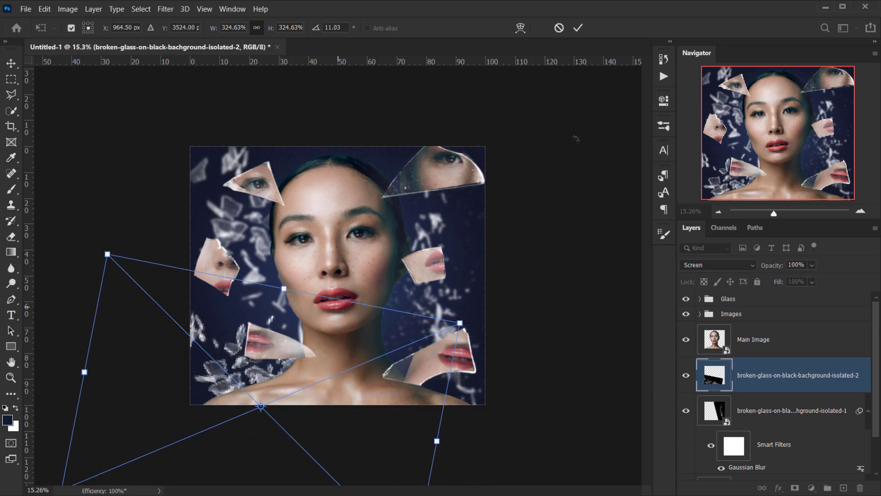
{"action": "left_click", "coordinate": [578, 28]}
Step: Apply a Gaussian Blur with an 11.1-pixel radius to the glass fragments beside the model's shoulder
{"action": "left_click", "coordinate": [166, 9]}
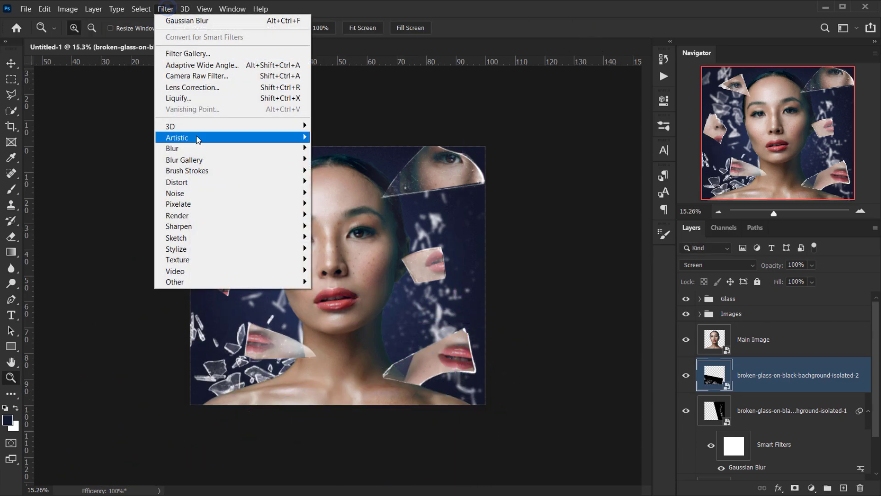
{"action": "mouse_move", "coordinate": [202, 148]}
{"action": "left_click", "coordinate": [360, 198]}
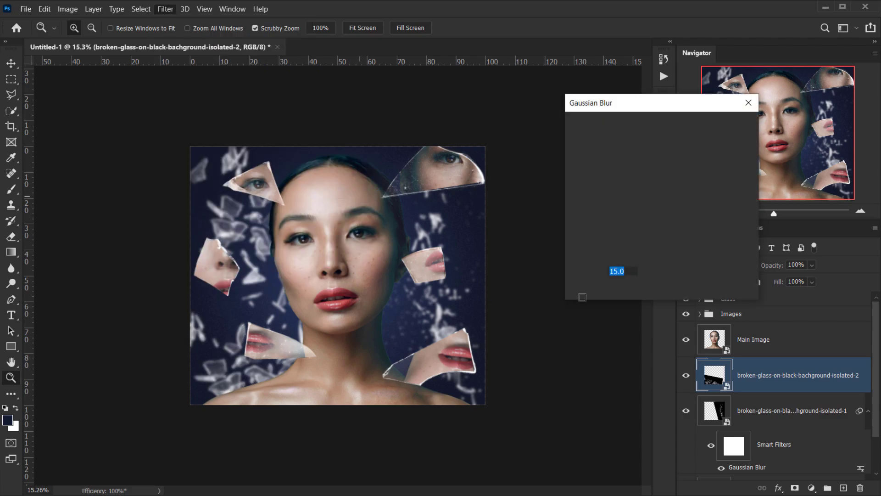
{"action": "type", "text": "15"}
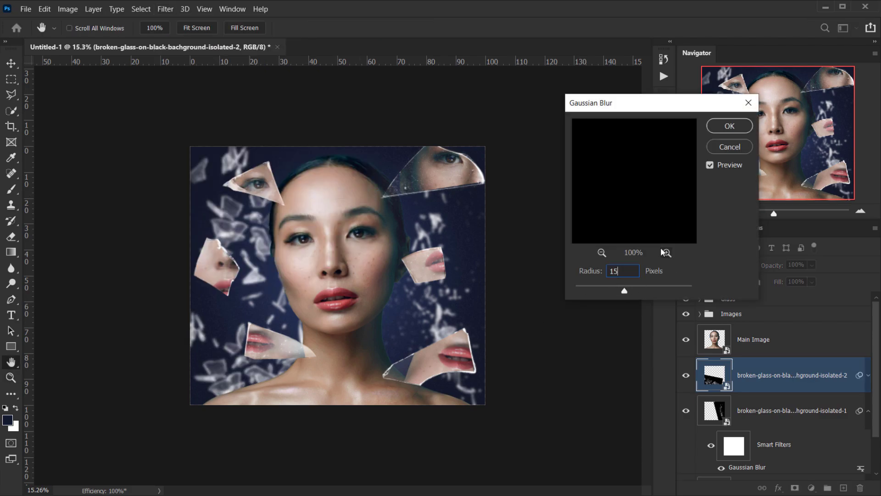
{"action": "left_click_drag", "start_coordinate": [622, 290], "coordinate": [622, 290]}
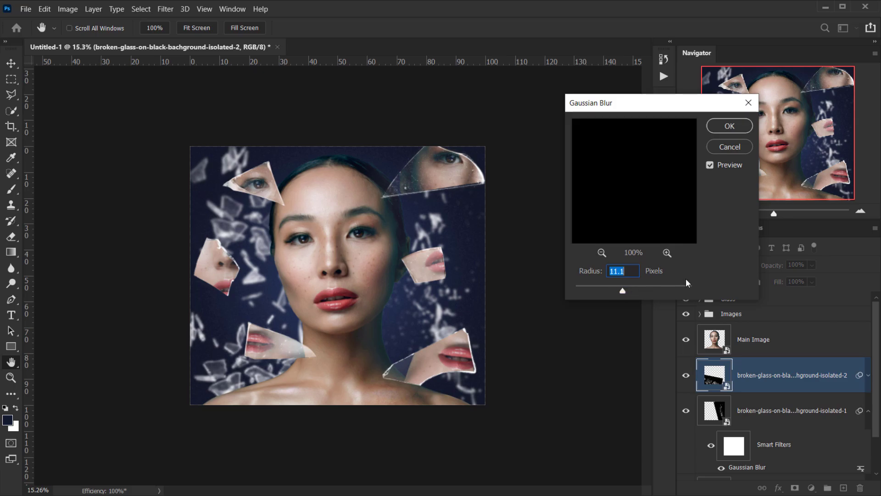
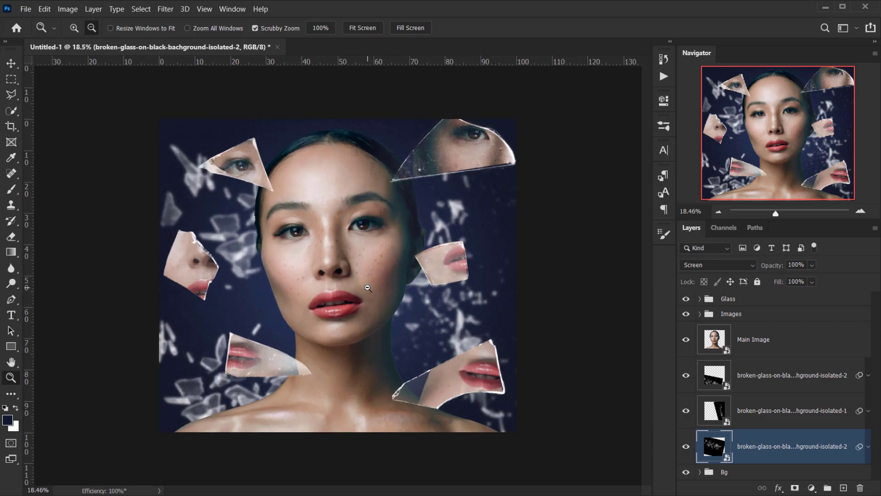
Step: Transform the lowest blurred glass layer and move its fragments around the eye shard in the canvas's upper-left area
{"action": "scroll", "coordinate": [366, 289], "scroll_direction": "down", "scroll_amount": 2}
{"action": "scroll", "coordinate": [252, 368], "scroll_direction": "up", "scroll_amount": 2}
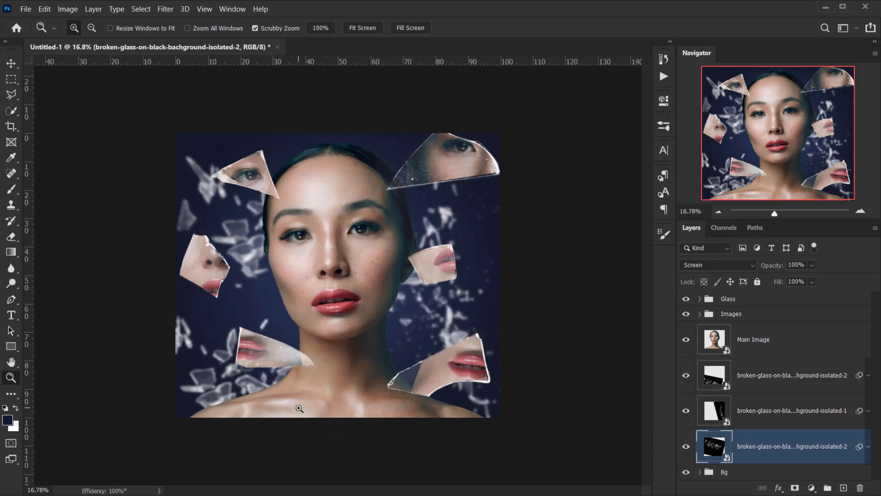
{"action": "key", "text": "ctrl"}
{"action": "mouse_move", "coordinate": [228, 385]}
{"action": "left_mouse_down"}
{"action": "mouse_move", "coordinate": [227, 397]}
{"action": "mouse_move", "coordinate": [241, 380]}
{"action": "left_mouse_up"}
{"action": "key", "text": "ctrl+t"}
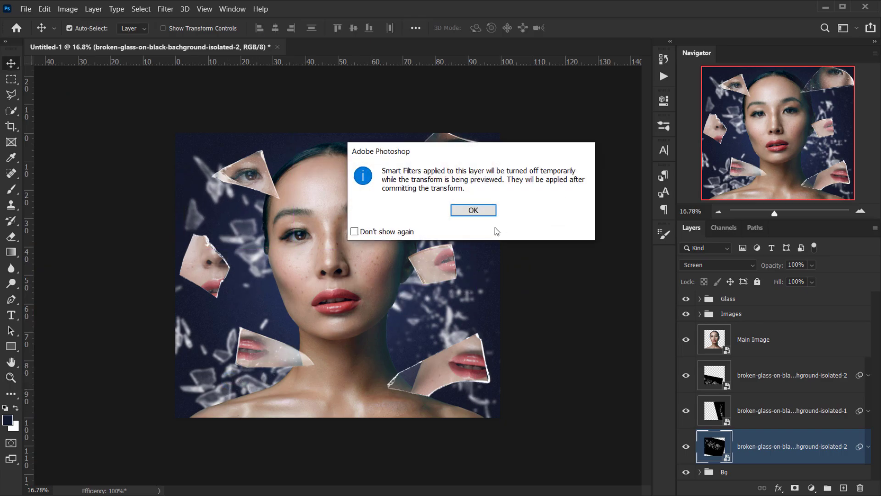
{"action": "key", "text": "Return"}
{"action": "key", "text": "Return"}
{"action": "left_click_drag", "start_coordinate": [257, 197], "coordinate": [242, 214]}
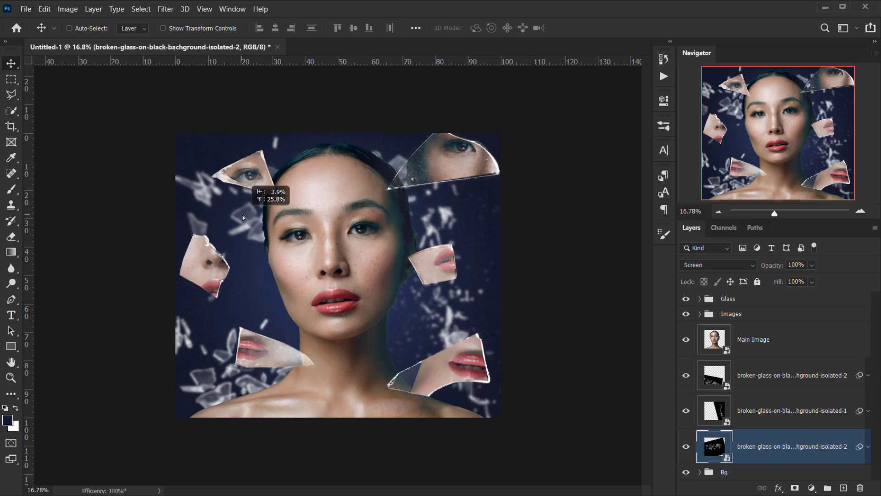
{"action": "key", "text": "ctrl+t"}
{"action": "key", "text": "Escape"}
Step: Rotate the topmost blurred glass layer to about 50°, scale it to about 208% and move it over the canvas's lower-left area
{"action": "scroll", "coordinate": [342, 267], "scroll_direction": "up", "scroll_amount": 1}
{"action": "key", "text": "alt+bracketright"}
{"action": "key", "text": "alt+bracketright"}
{"action": "key", "text": "ctrl+t"}
{"action": "left_click_drag", "start_coordinate": [204, 353], "coordinate": [215, 366]}
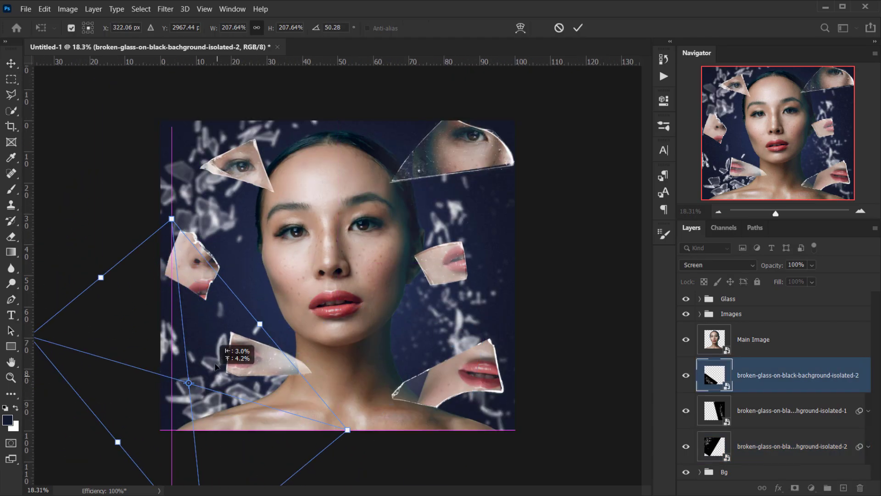
{"action": "key", "text": "Return"}
Step: Transform the topmost blurred glass layer again and position its fragments beside the model's jaw, between the nose and lips shards
{"action": "scroll", "coordinate": [337, 271], "scroll_direction": "down", "scroll_amount": 1}
{"action": "key", "text": "ctrl+t"}
{"action": "right_click", "coordinate": [295, 143]}
{"action": "left_click", "coordinate": [344, 381]}
{"action": "key", "text": "Return"}
{"action": "scroll", "coordinate": [337, 271], "scroll_direction": "down", "scroll_amount": 1}
{"action": "left_click_drag", "start_coordinate": [285, 294], "coordinate": [260, 318]}
{"action": "key", "text": "ctrl+t"}
{"action": "key", "text": "Return"}
{"action": "key", "text": "ctrl+0"}
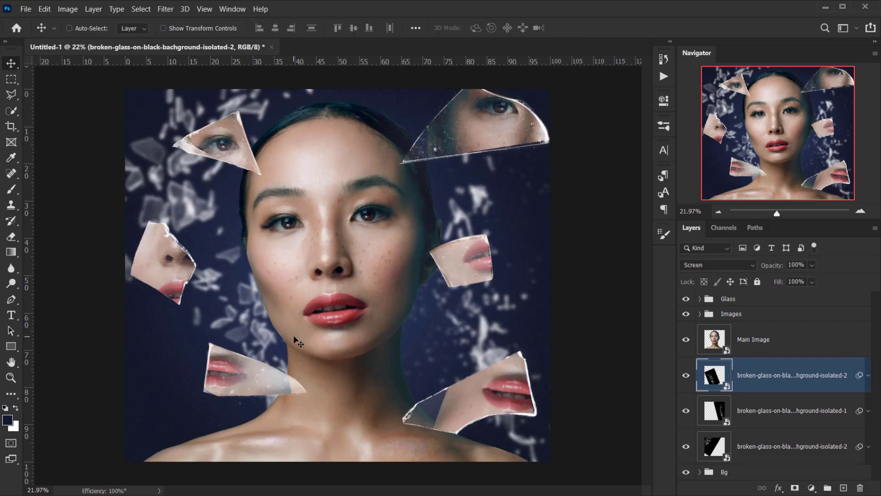
Step: Place broken-glass-on-black-bachground-isolated-1 over the canvas's lower-left area and set its blend mode to Screen
{"action": "scroll", "coordinate": [284, 349], "scroll_direction": "up", "scroll_amount": 1}
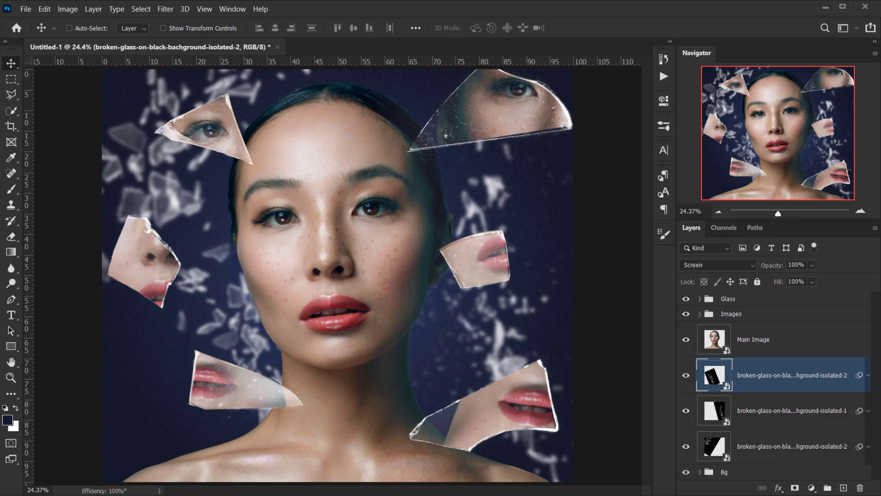
{"action": "key", "text": "alt+Tab"}
{"action": "left_click_drag", "start_coordinate": [618, 174], "coordinate": [161, 439]}
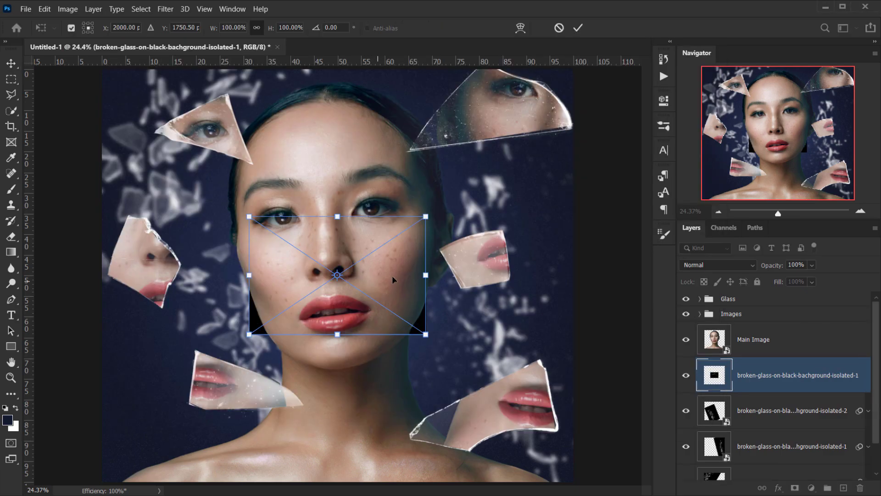
{"action": "left_click_drag", "start_coordinate": [275, 312], "coordinate": [90, 420]}
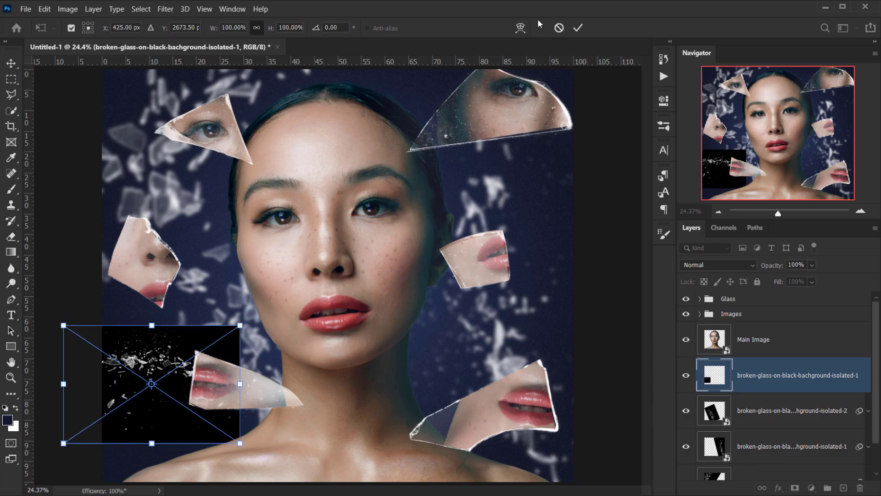
{"action": "left_click", "coordinate": [578, 28]}
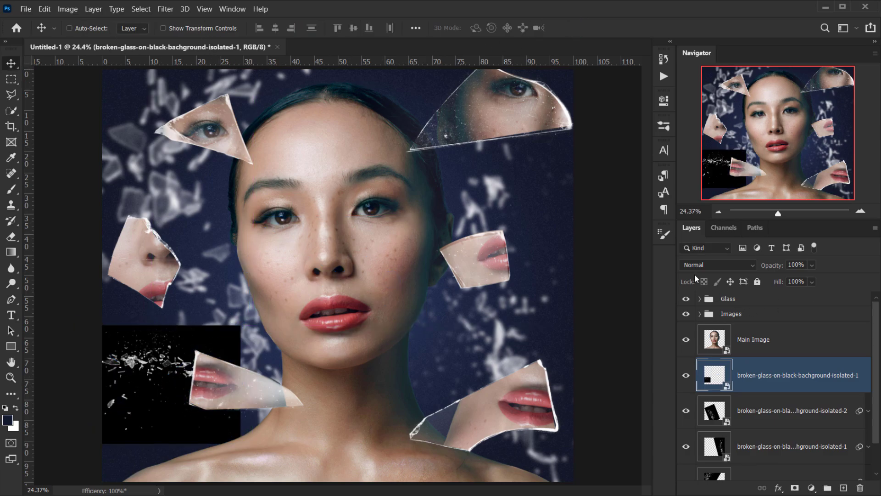
{"action": "left_click", "coordinate": [697, 265]}
{"action": "left_click", "coordinate": [711, 316]}
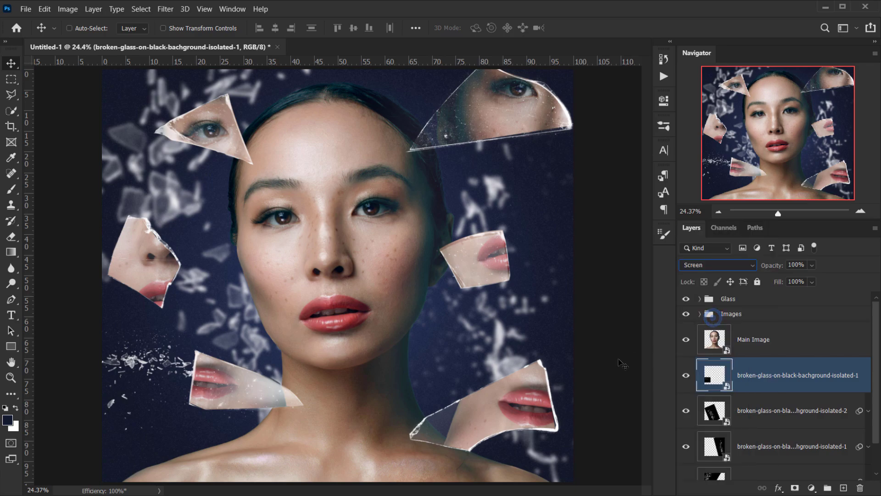
Step: Rotate the new glass layer to about 61.5° and position its small fragments between the nose shard and the lower-left lips shard
{"action": "left_click_drag", "start_coordinate": [159, 378], "coordinate": [164, 342]}
{"action": "key", "text": "ctrl+t"}
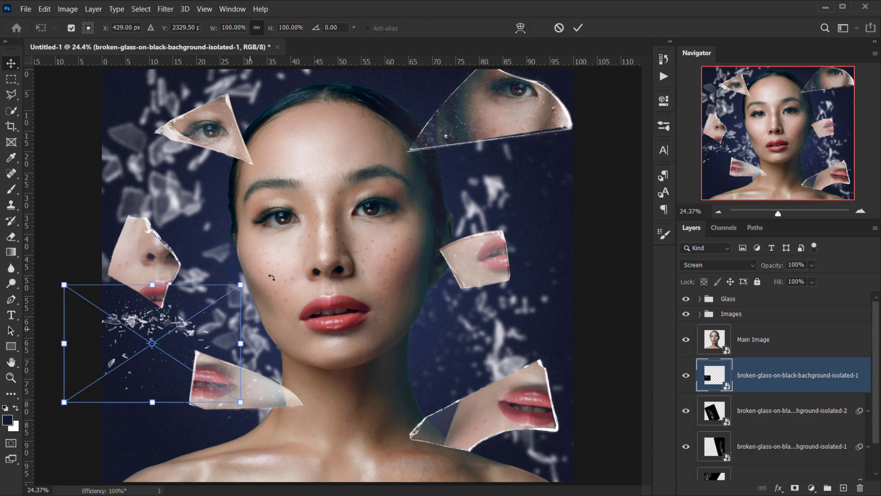
{"action": "left_click_drag", "start_coordinate": [309, 357], "coordinate": [305, 378]}
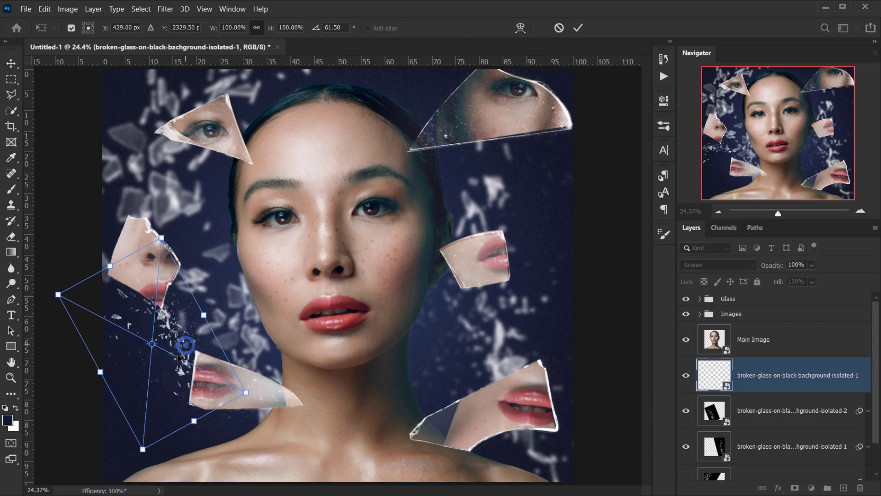
{"action": "left_click_drag", "start_coordinate": [227, 376], "coordinate": [278, 308]}
{"action": "key", "text": "ctrl+minus"}
{"action": "key", "text": "Return"}
{"action": "key", "text": "ctrl+plus"}
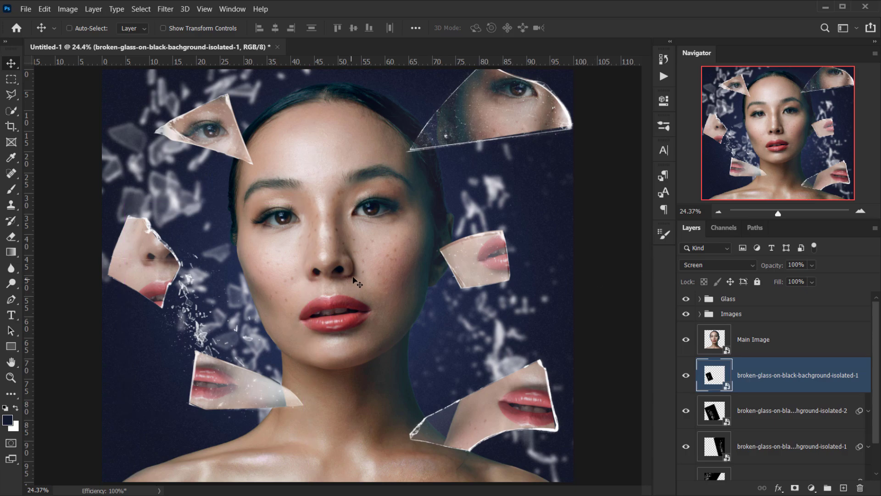
{"action": "key", "text": "ctrl+minus"}
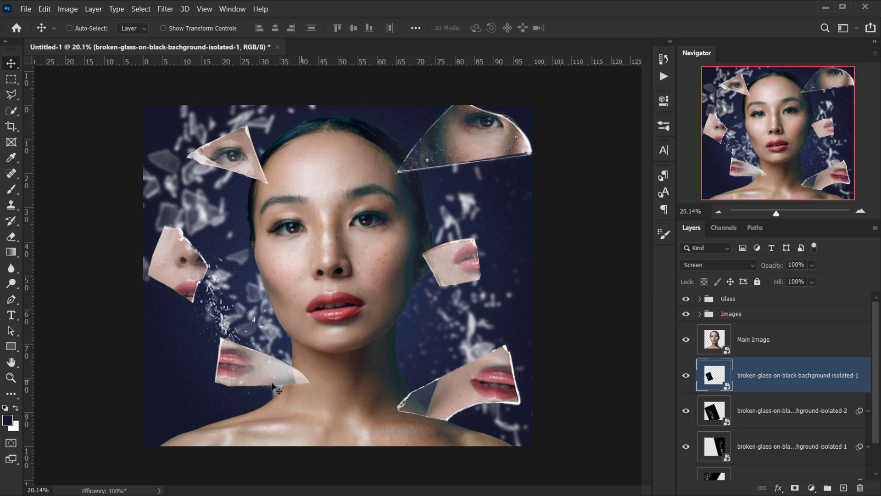
{"action": "scroll", "coordinate": [315, 384], "scroll_direction": "up", "scroll_amount": 2}
{"action": "scroll", "coordinate": [309, 379], "scroll_direction": "down", "scroll_amount": 3}
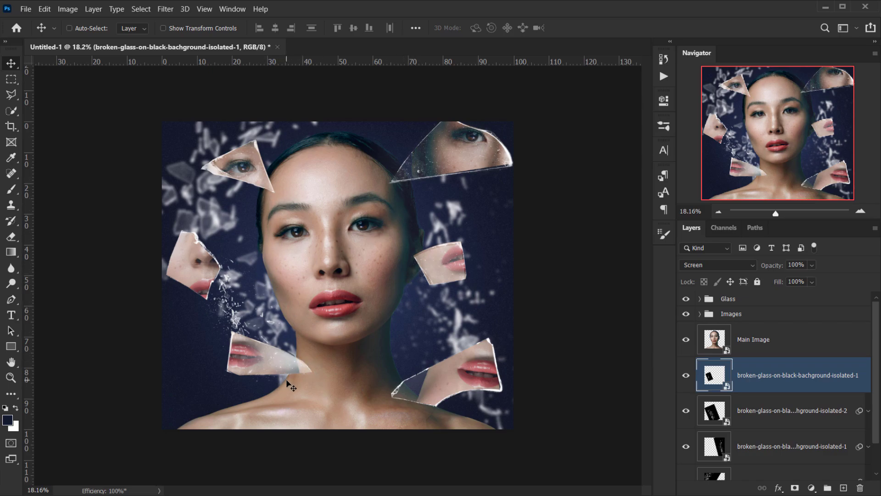
Step: Target the mask of layer 4 in the Images group and load the Main Image outline as a selection
{"action": "scroll", "coordinate": [397, 304], "scroll_direction": "up", "scroll_amount": 2}
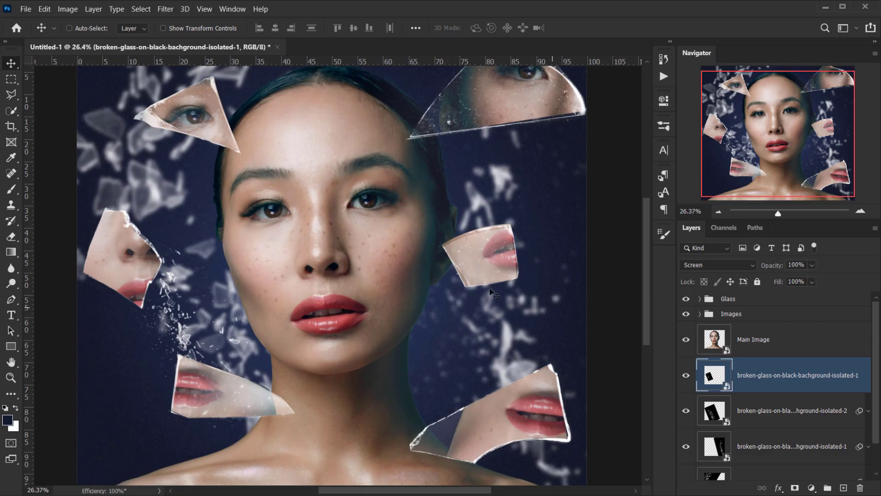
{"action": "key", "text": "ctrl"}
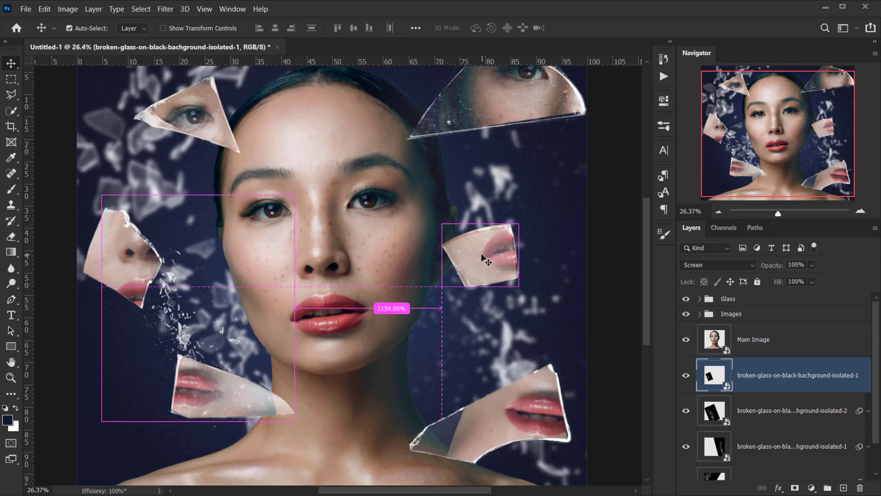
{"action": "left_click", "coordinate": [483, 256]}
{"action": "scroll", "coordinate": [707, 408], "scroll_direction": "down", "scroll_amount": 1}
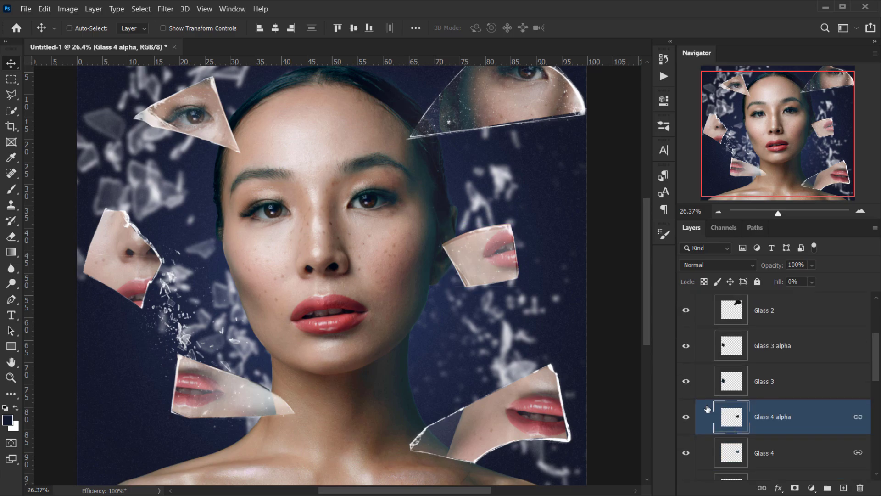
{"action": "scroll", "coordinate": [702, 417], "scroll_direction": "down", "scroll_amount": 6}
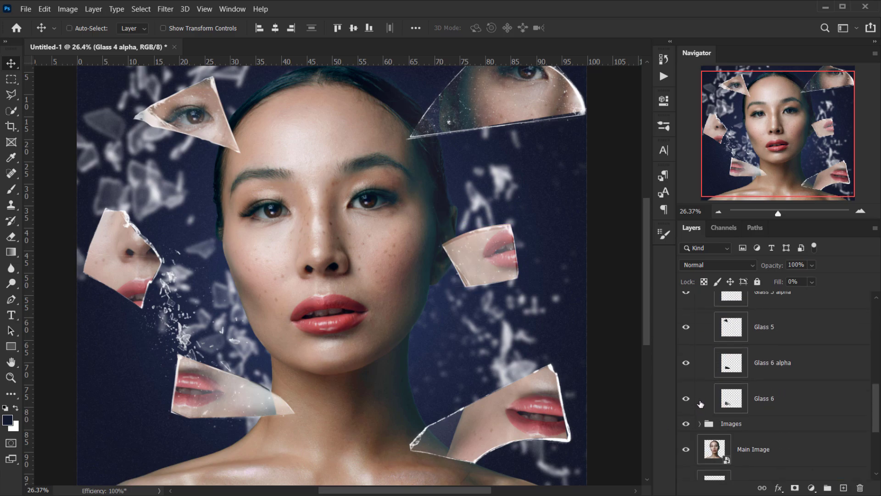
{"action": "left_click", "coordinate": [700, 378]}
{"action": "scroll", "coordinate": [716, 379], "scroll_direction": "down", "scroll_amount": 3}
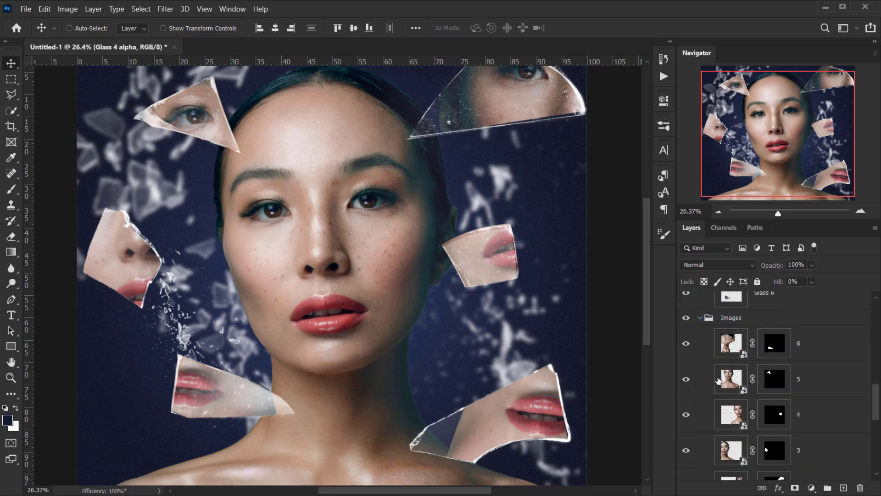
{"action": "left_click", "coordinate": [738, 379]}
{"action": "left_click", "coordinate": [775, 370]}
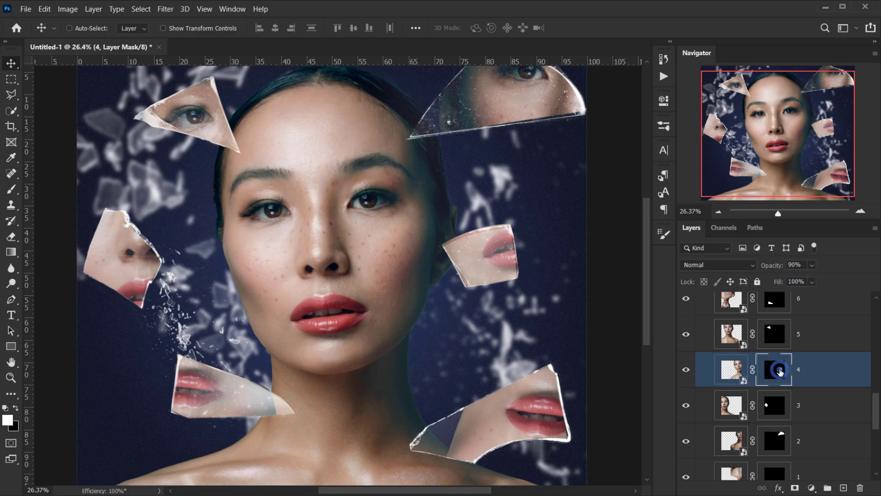
{"action": "scroll", "coordinate": [771, 381], "scroll_direction": "down", "scroll_amount": 4}
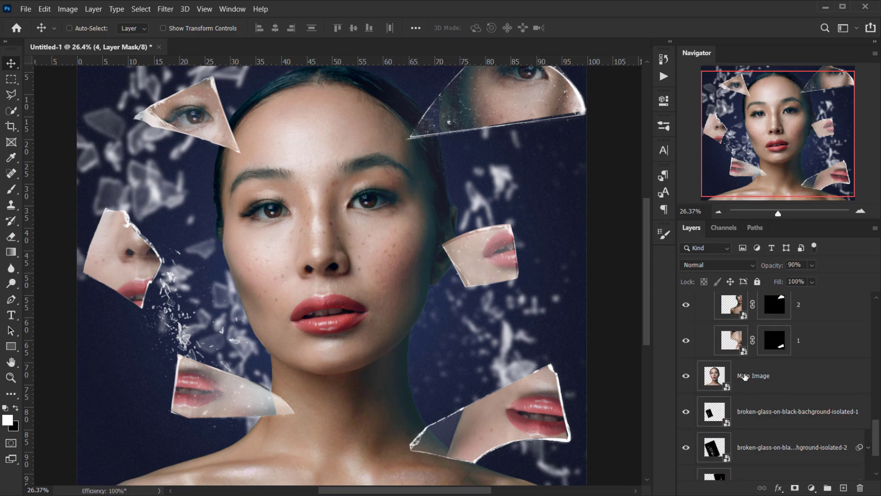
{"action": "left_click", "coordinate": [718, 380], "text": "ctrl"}
{"action": "scroll", "coordinate": [767, 390], "scroll_direction": "up", "scroll_amount": 4}
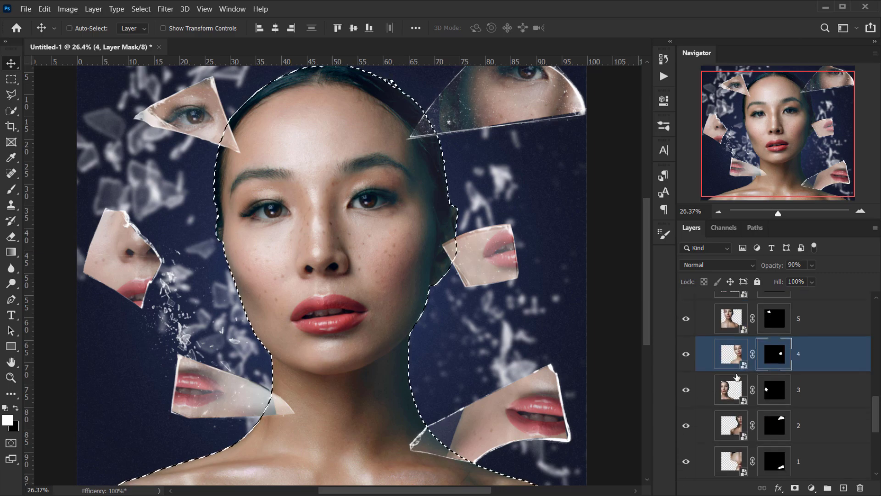
Step: Paint with black at up to 100% brush opacity on layer 4's mask, inside the selection where the shard overlaps the ear
{"action": "key", "text": "b"}
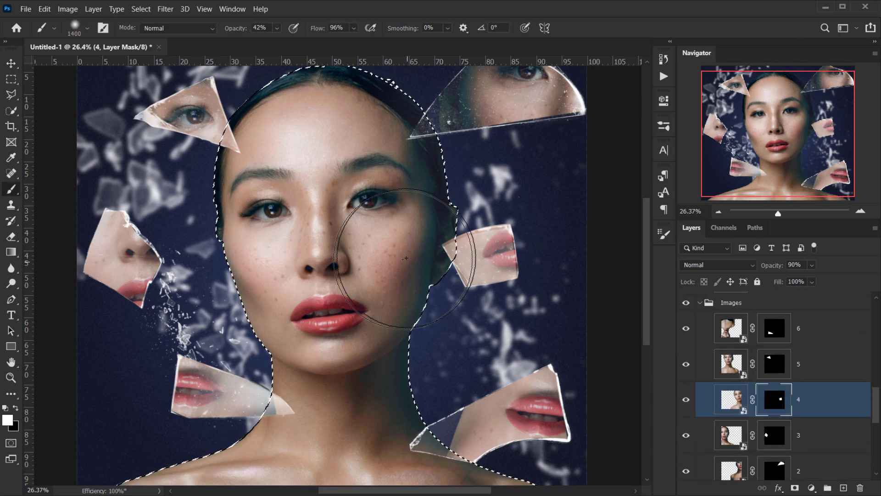
{"action": "left_click_drag", "start_coordinate": [411, 258], "coordinate": [400, 257]}
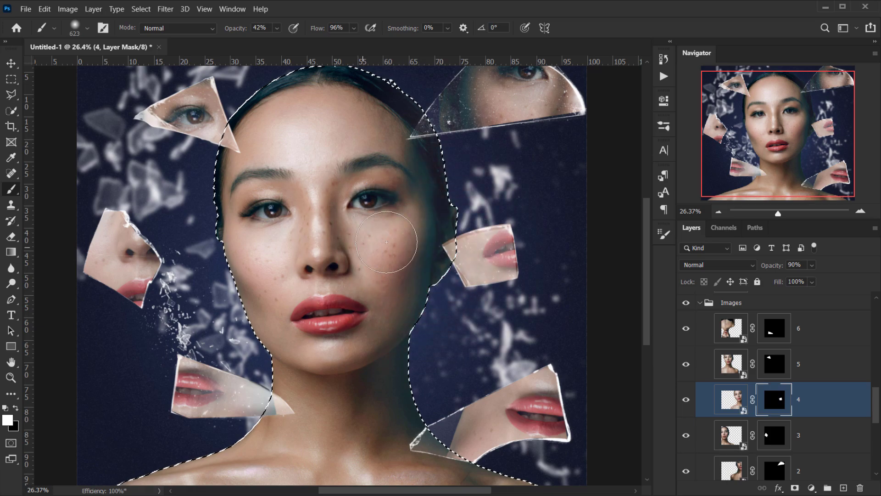
{"action": "key", "text": "x"}
{"action": "left_click", "coordinate": [423, 235]}
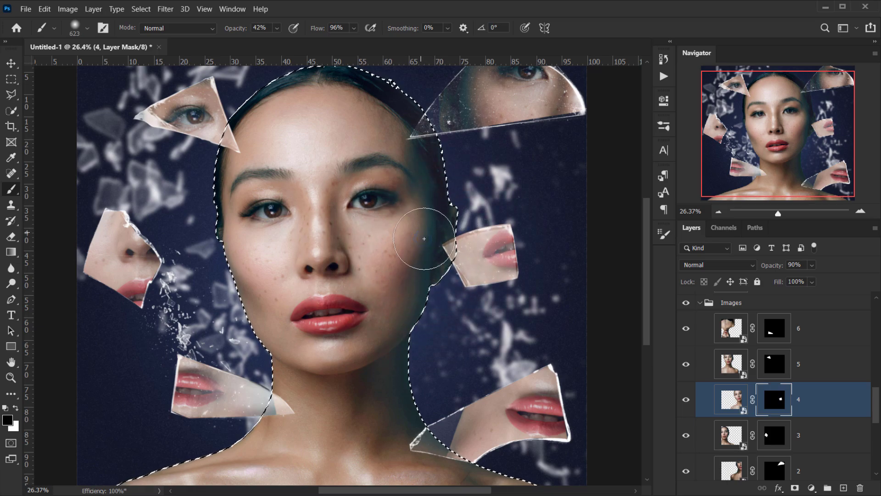
{"action": "left_click_drag", "start_coordinate": [231, 27], "coordinate": [316, 30]}
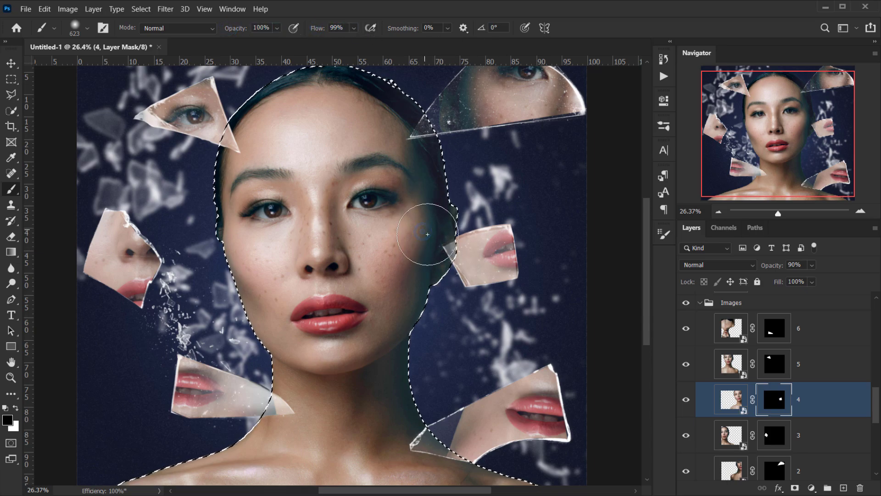
Step: Add a layer mask to the Glass 4 layer from the model-shaped selection
{"action": "scroll", "coordinate": [766, 392], "scroll_direction": "up", "scroll_amount": 6}
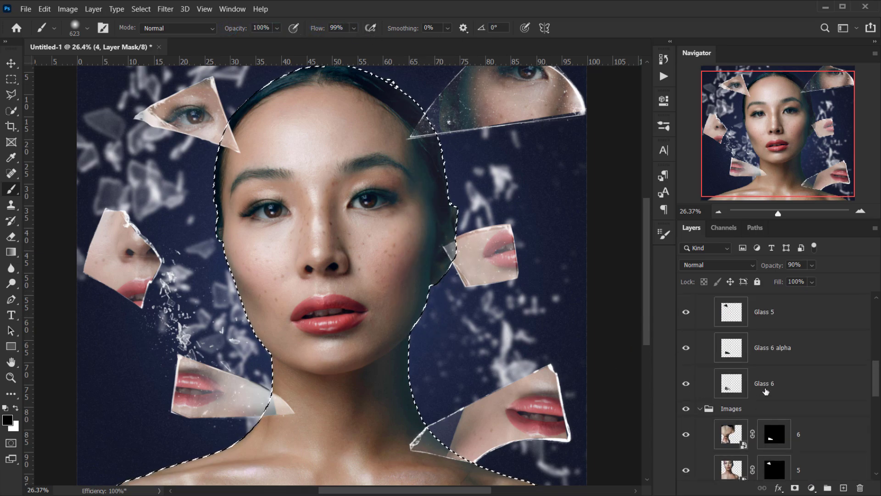
{"action": "scroll", "coordinate": [771, 391], "scroll_direction": "up", "scroll_amount": 1}
{"action": "left_click", "coordinate": [783, 390]}
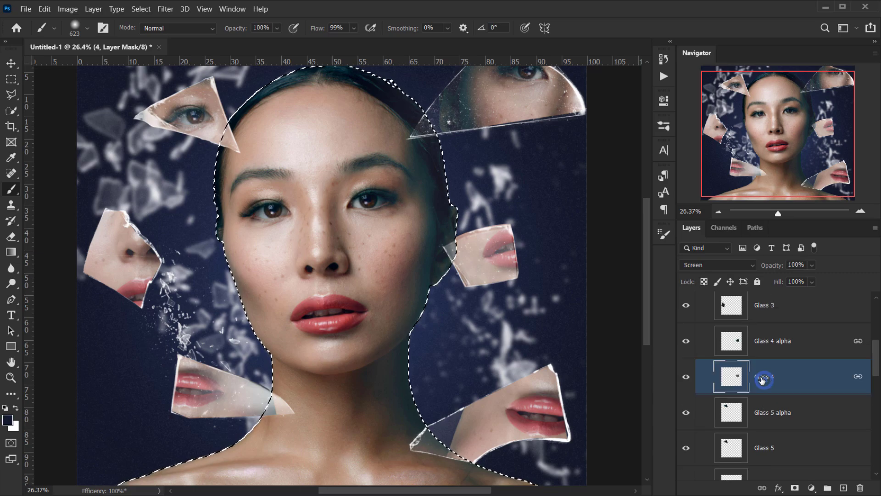
{"action": "left_click", "coordinate": [794, 488]}
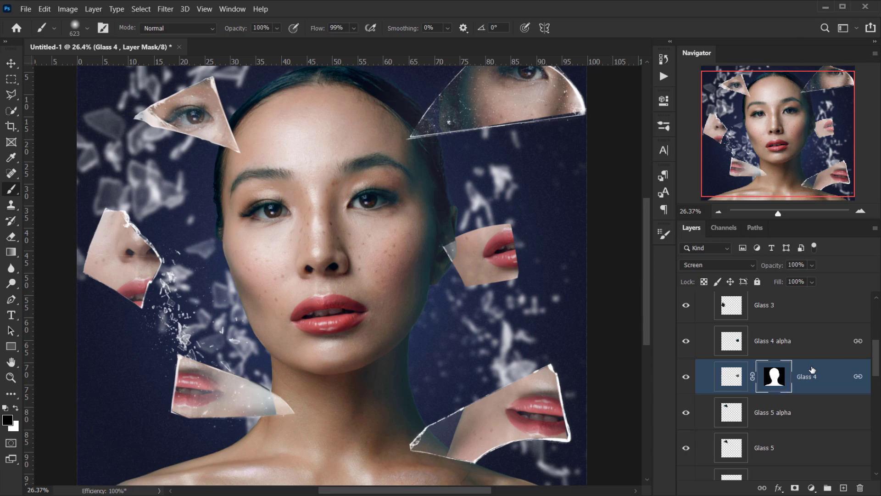
Step: Invert the Glass 4 layer mask so the glass is hidden where it overlaps the model
{"action": "key", "text": "ctrl+i"}
{"action": "scroll", "coordinate": [479, 282], "scroll_direction": "down", "scroll_amount": 1}
{"action": "scroll", "coordinate": [439, 241], "scroll_direction": "up", "scroll_amount": 5}
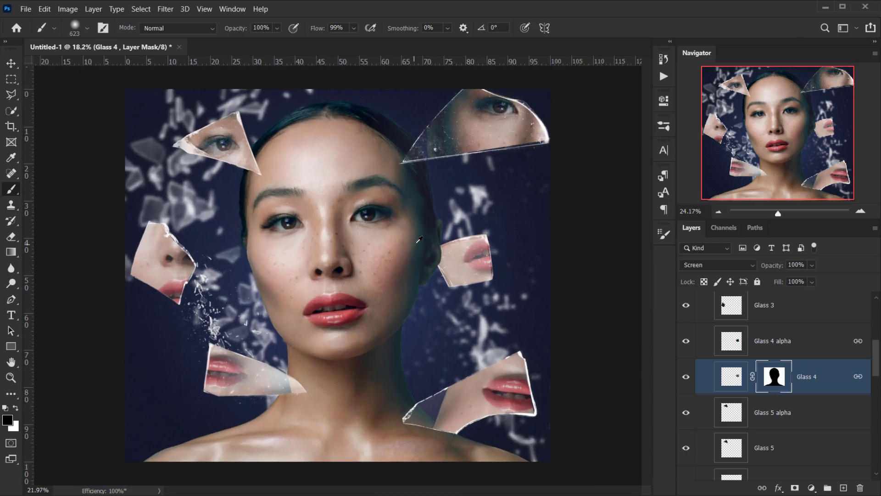
{"action": "scroll", "coordinate": [505, 234], "scroll_direction": "down", "scroll_amount": 5}
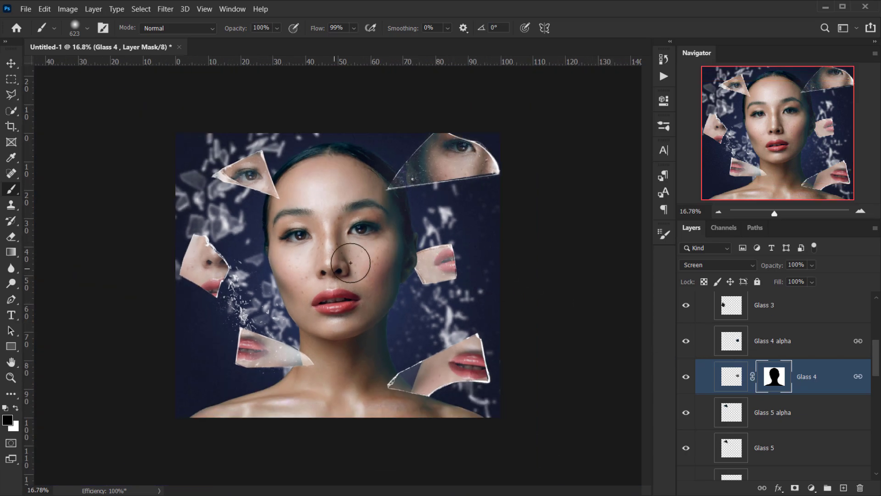
{"action": "scroll", "coordinate": [366, 253], "scroll_direction": "up", "scroll_amount": 1}
{"action": "scroll", "coordinate": [365, 253], "scroll_direction": "down", "scroll_amount": 1}
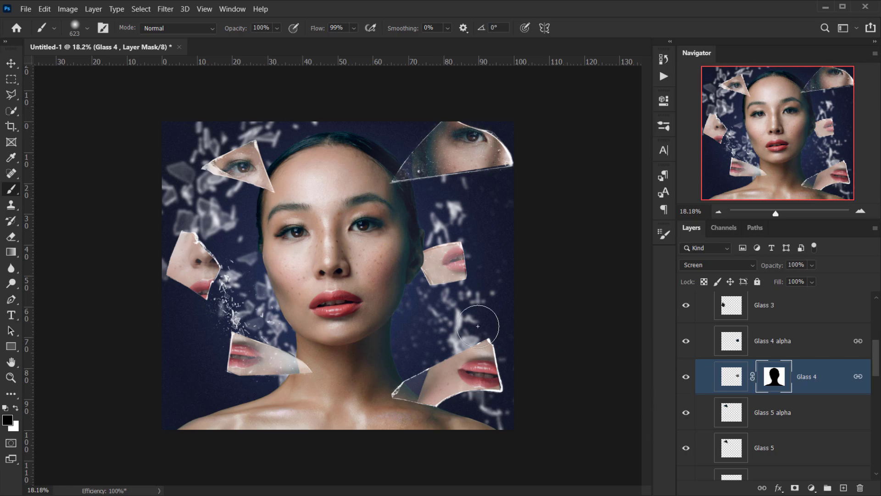
Step: Load the Main Image outline as a selection and paint black on layer 5's mask where the upper-left eye shard overlaps her head
{"action": "left_click", "coordinate": [244, 164], "text": "ctrl"}
{"action": "key", "text": "v"}
{"action": "left_click", "coordinate": [765, 398]}
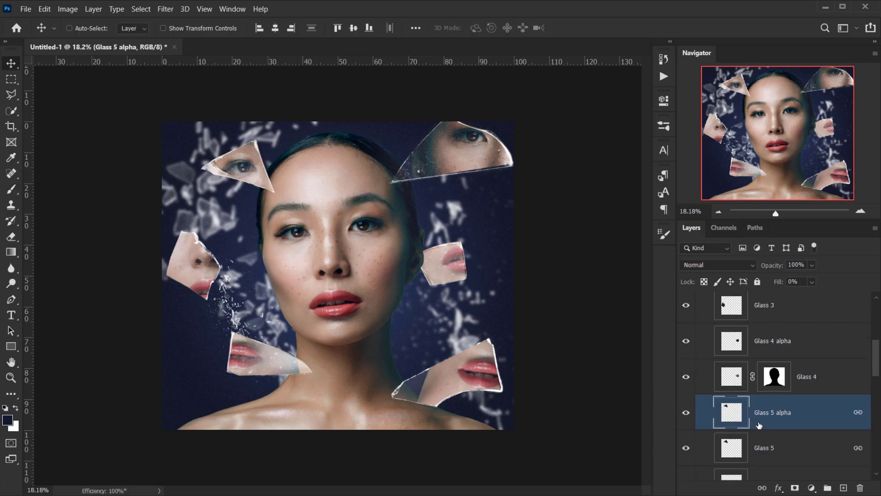
{"action": "scroll", "coordinate": [757, 410], "scroll_direction": "down", "scroll_amount": 5}
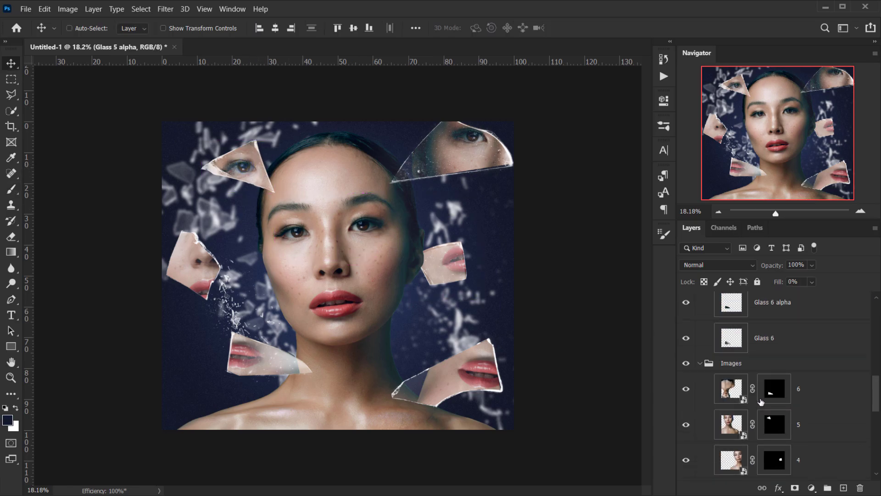
{"action": "scroll", "coordinate": [762, 402], "scroll_direction": "up", "scroll_amount": 1}
{"action": "scroll", "coordinate": [780, 413], "scroll_direction": "down", "scroll_amount": 5}
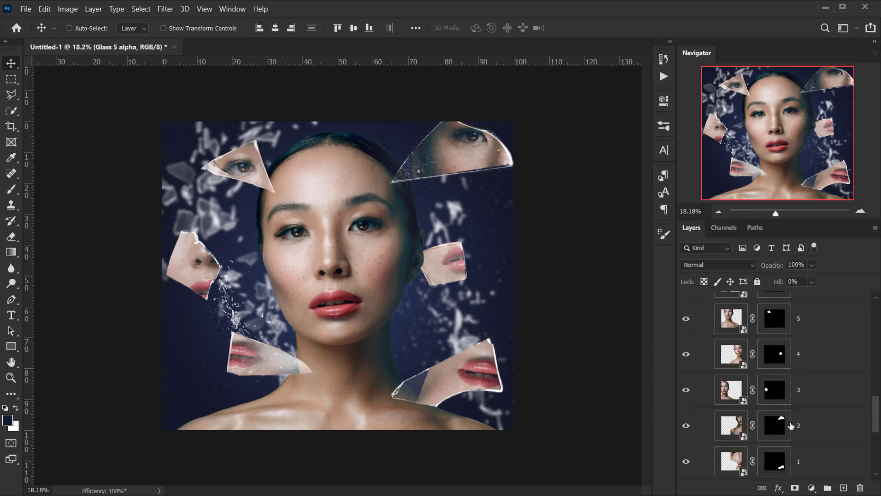
{"action": "scroll", "coordinate": [782, 457], "scroll_direction": "down", "scroll_amount": 2}
{"action": "scroll", "coordinate": [782, 390], "scroll_direction": "up", "scroll_amount": 3}
{"action": "left_click", "coordinate": [782, 329]}
{"action": "scroll", "coordinate": [772, 450], "scroll_direction": "down", "scroll_amount": 1}
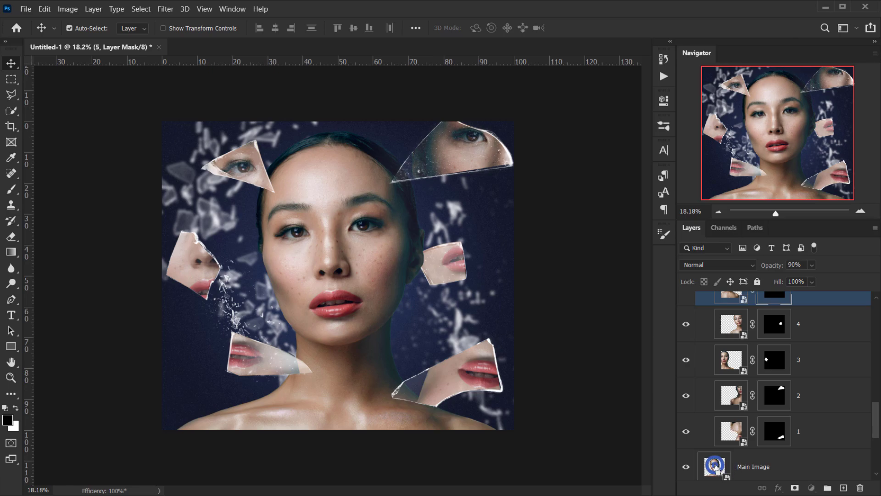
{"action": "left_click", "coordinate": [739, 360], "text": "ctrl"}
{"action": "scroll", "coordinate": [739, 360], "scroll_direction": "up", "scroll_amount": 2}
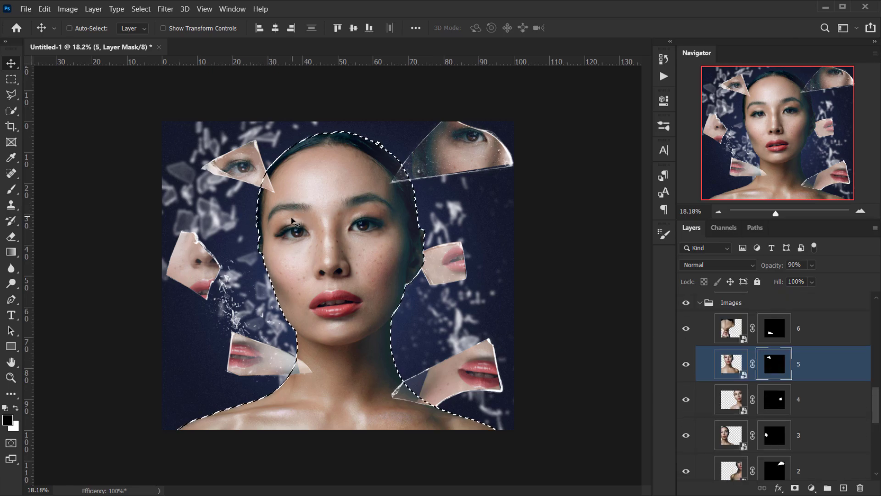
{"action": "key", "text": "b"}
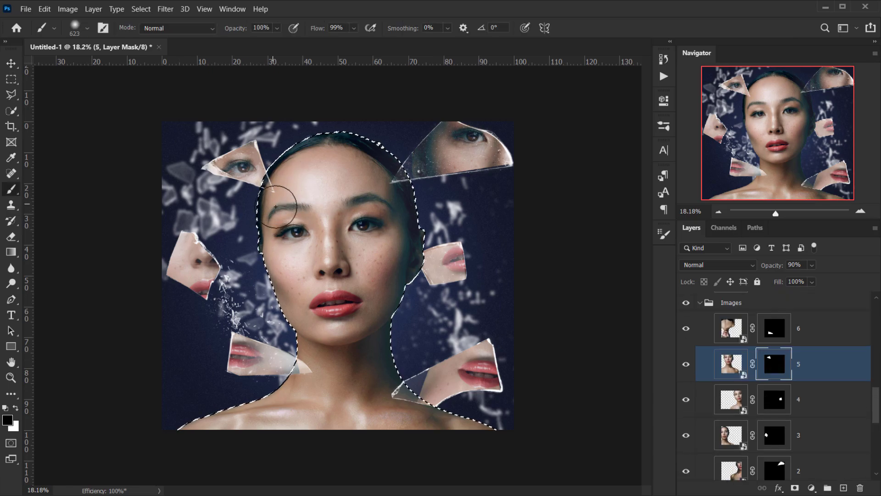
Step: Add a layer mask to Glass 5 from the model-shaped selection and invert it to hide the overlap with her head
{"action": "scroll", "coordinate": [775, 395], "scroll_direction": "up", "scroll_amount": 4}
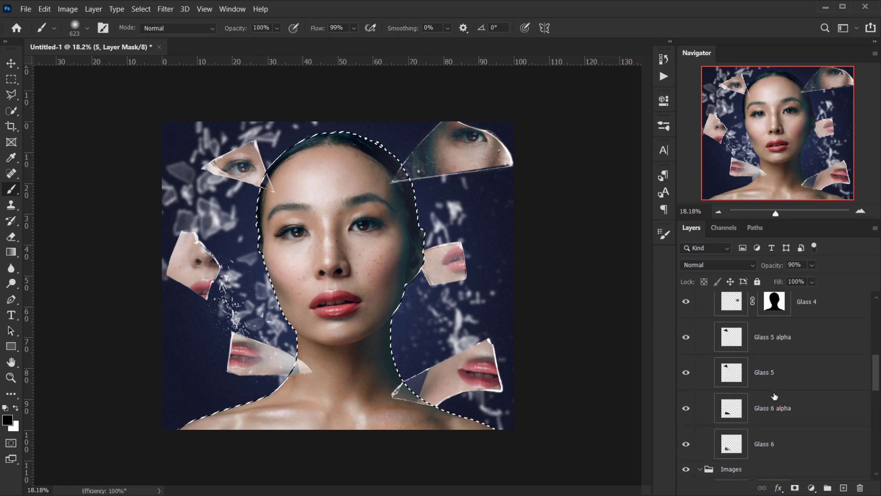
{"action": "left_click", "coordinate": [774, 380]}
{"action": "left_click", "coordinate": [795, 487]}
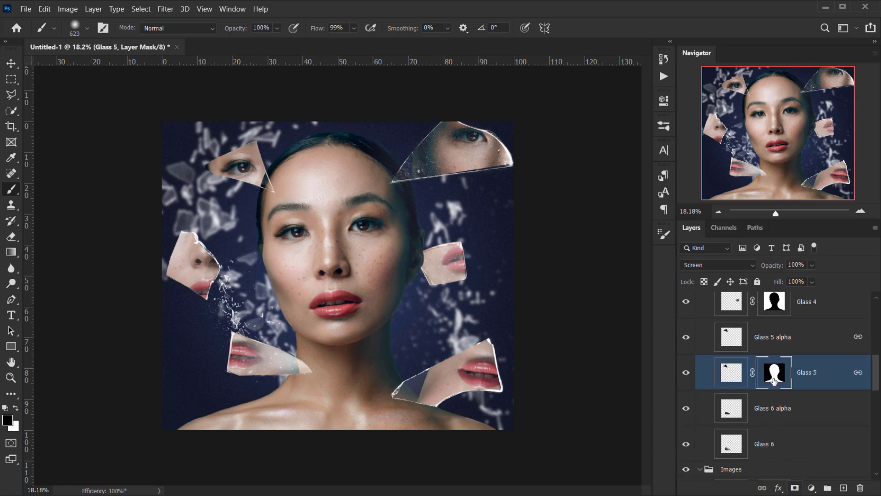
{"action": "key", "text": "ctrl+i"}
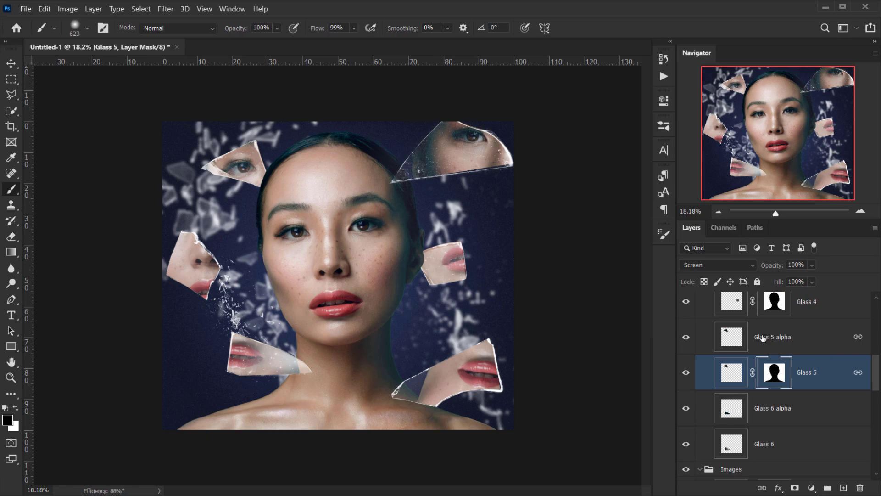
{"action": "key", "text": "ctrl+plus"}
{"action": "key", "text": "ctrl+0"}
{"action": "scroll", "coordinate": [295, 216], "scroll_direction": "down", "scroll_amount": 1}
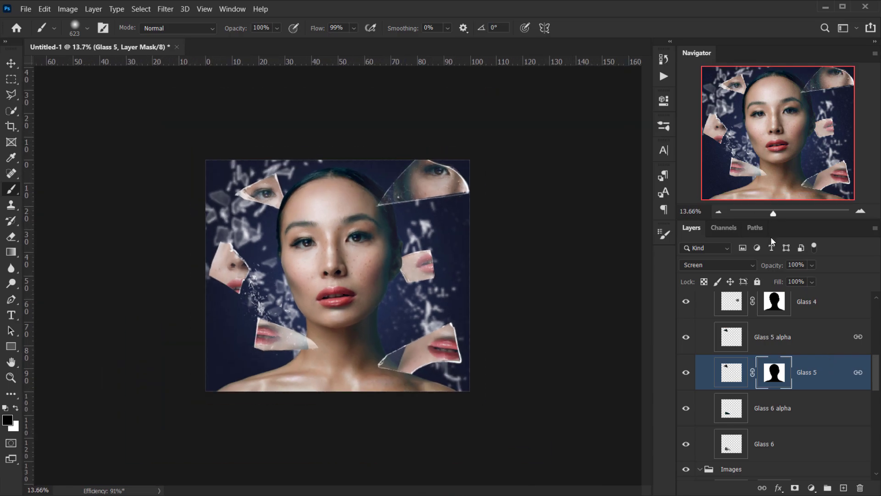
{"action": "key", "text": "ctrl+0"}
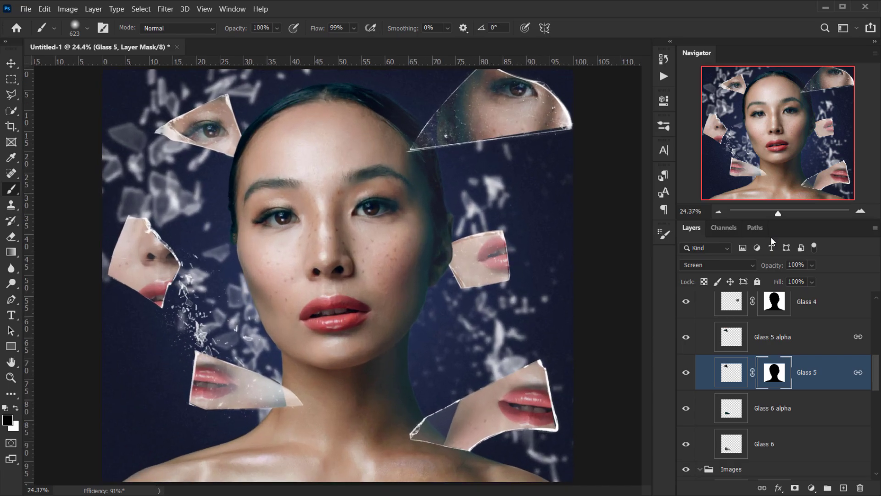
Step: Collapse the Glass and Images groups in the layer stack
{"action": "scroll", "coordinate": [752, 360], "scroll_direction": "up", "scroll_amount": 6}
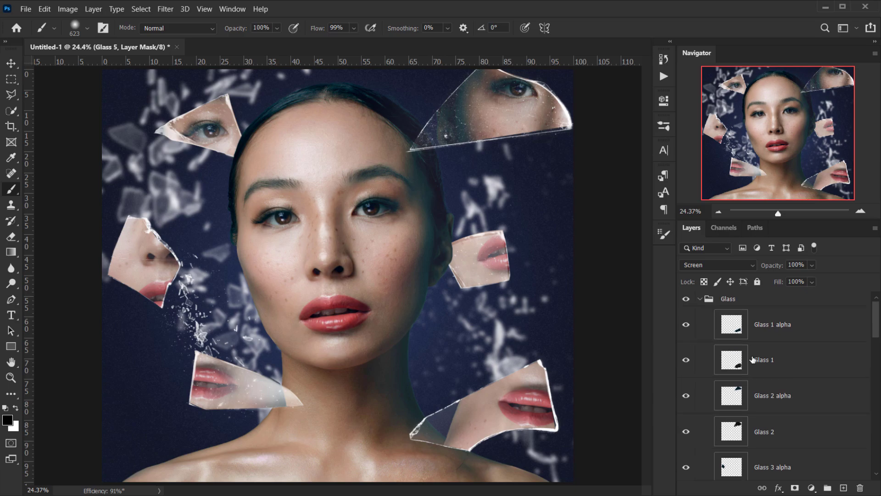
{"action": "left_click", "coordinate": [705, 302]}
{"action": "left_click", "coordinate": [701, 299]}
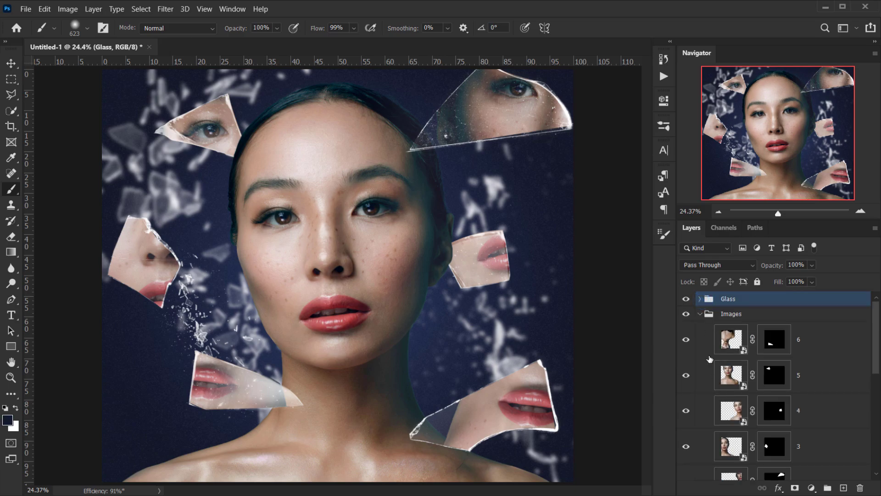
{"action": "left_click", "coordinate": [699, 314]}
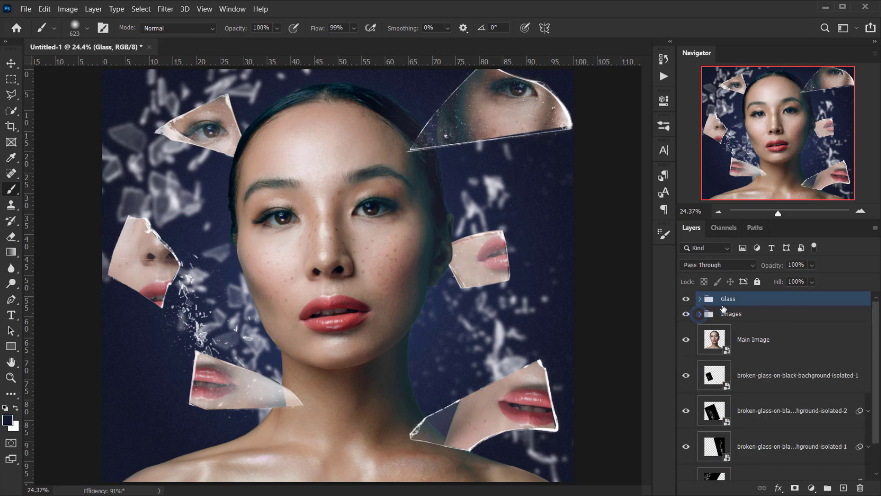
Step: Group the four broken-glass layers between Main Image and the Bg group
{"action": "left_click", "coordinate": [755, 348]}
{"action": "scroll", "coordinate": [755, 348], "scroll_direction": "down", "scroll_amount": 1}
{"action": "left_click", "coordinate": [794, 342]}
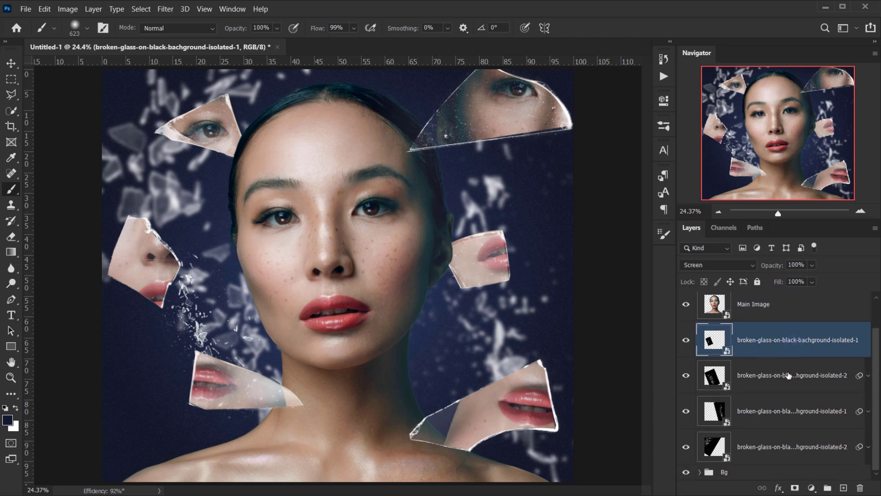
{"action": "left_click", "coordinate": [778, 347]}
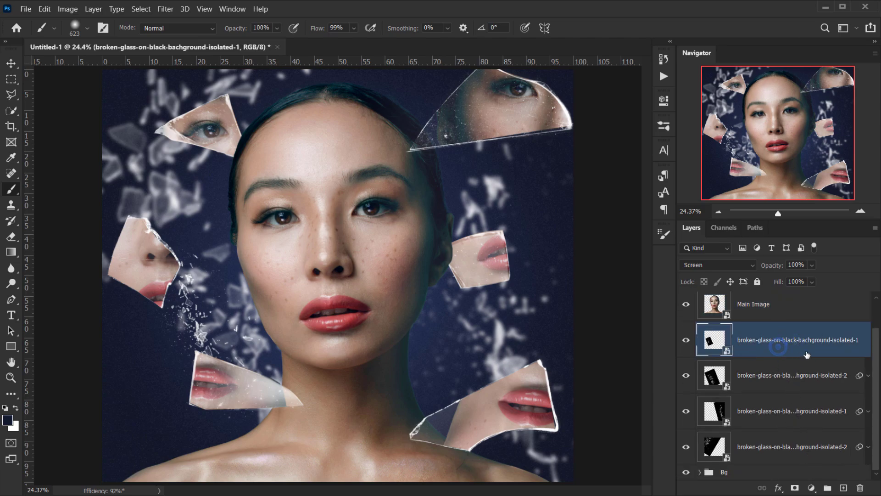
{"action": "left_click", "coordinate": [794, 444], "text": "shift"}
{"action": "key", "text": "ctrl+g"}
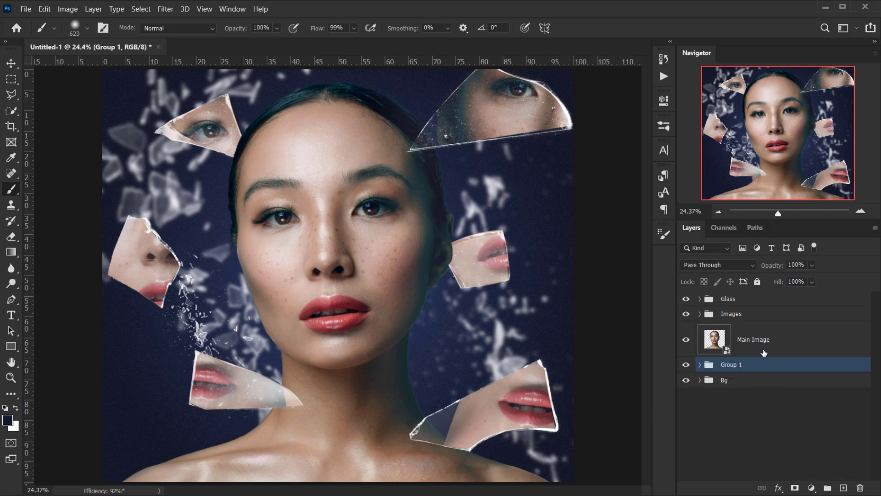
Step: Rename the new group of background glass layers as Glass 2
{"action": "double_click", "coordinate": [730, 364]}
{"action": "key", "text": "Return"}
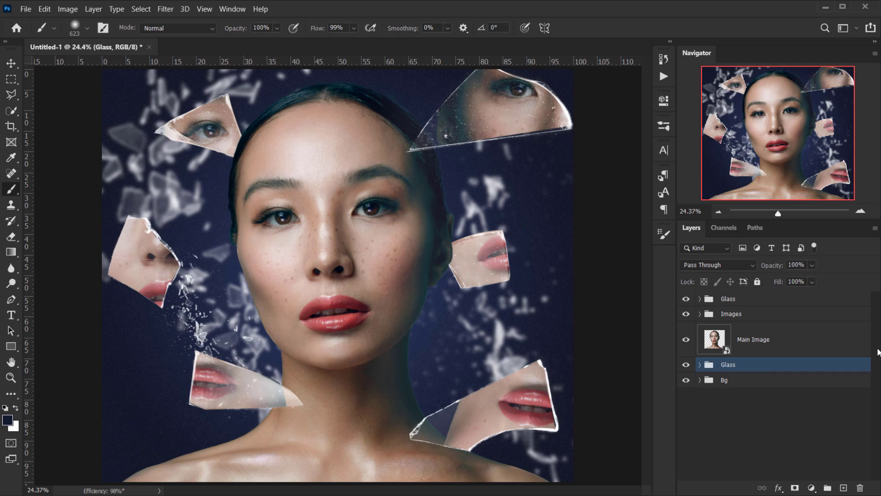
{"action": "double_click", "coordinate": [729, 365]}
{"action": "key", "text": "Return"}
Step: Add a Gradient Map adjustment above the Glass group and set its dark stop to a darker, more saturated navy blue
{"action": "left_click", "coordinate": [741, 303]}
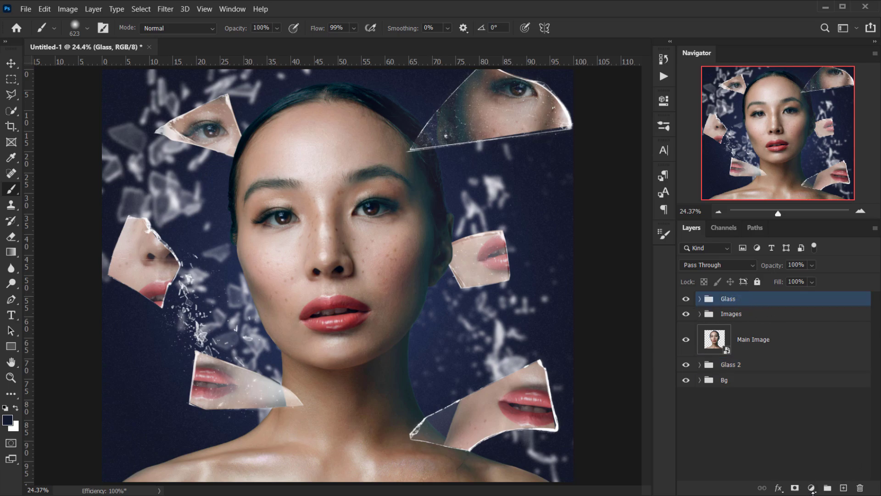
{"action": "left_click", "coordinate": [812, 489]}
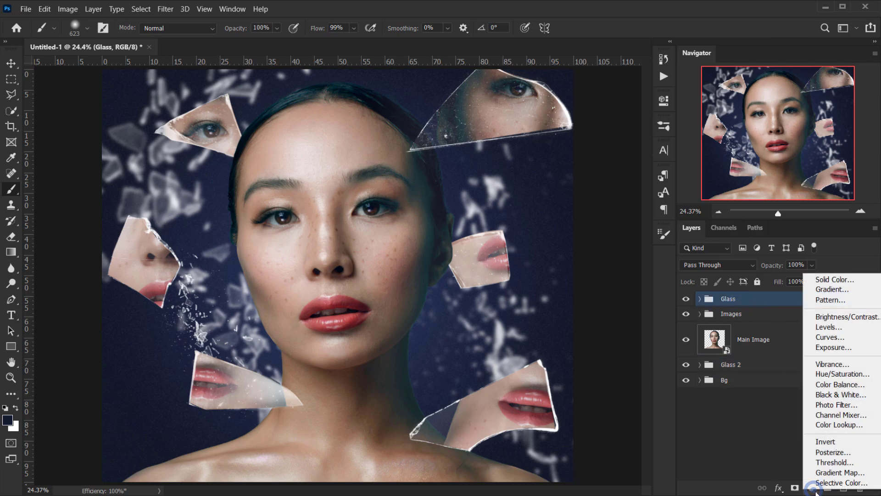
{"action": "left_click", "coordinate": [824, 474]}
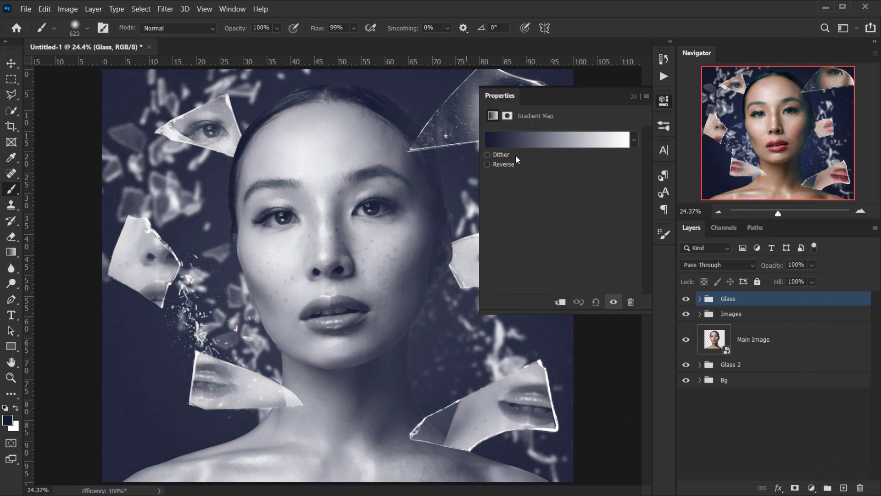
{"action": "left_click", "coordinate": [529, 142]}
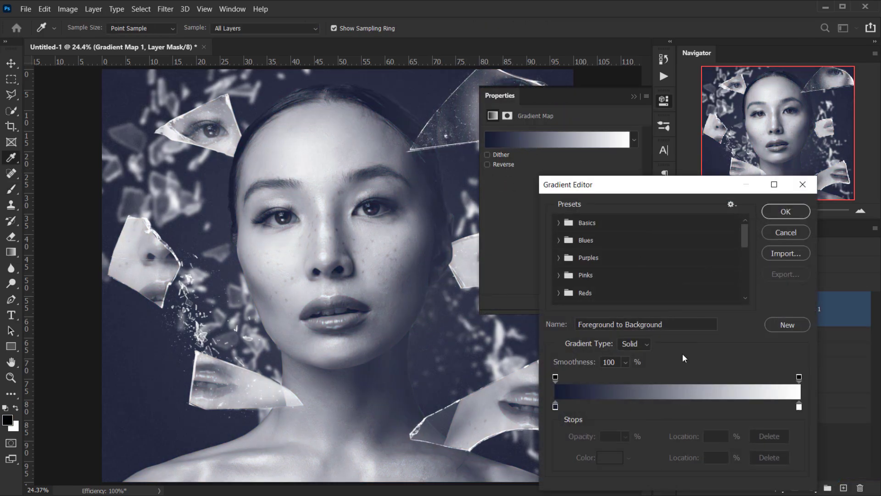
{"action": "double_click", "coordinate": [555, 406]}
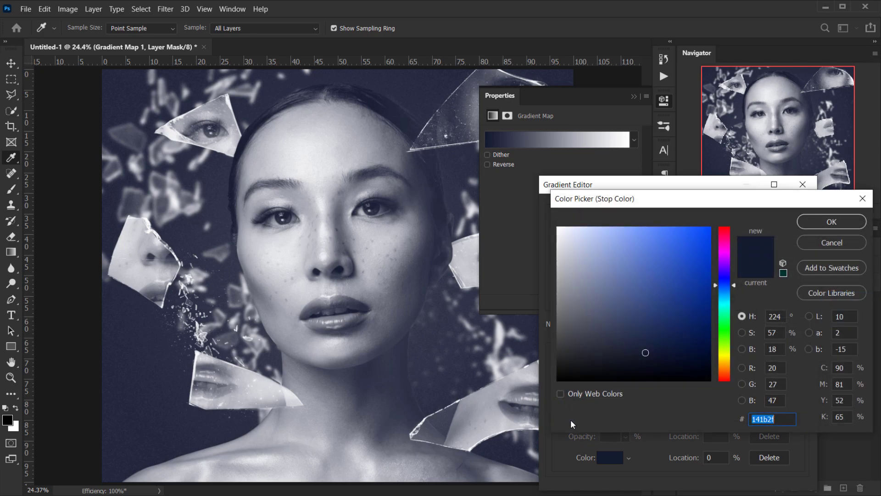
{"action": "mouse_move", "coordinate": [658, 352]}
{"action": "left_mouse_down"}
{"action": "mouse_move", "coordinate": [673, 365]}
{"action": "mouse_move", "coordinate": [704, 355]}
{"action": "left_mouse_up"}
{"action": "left_click", "coordinate": [833, 222]}
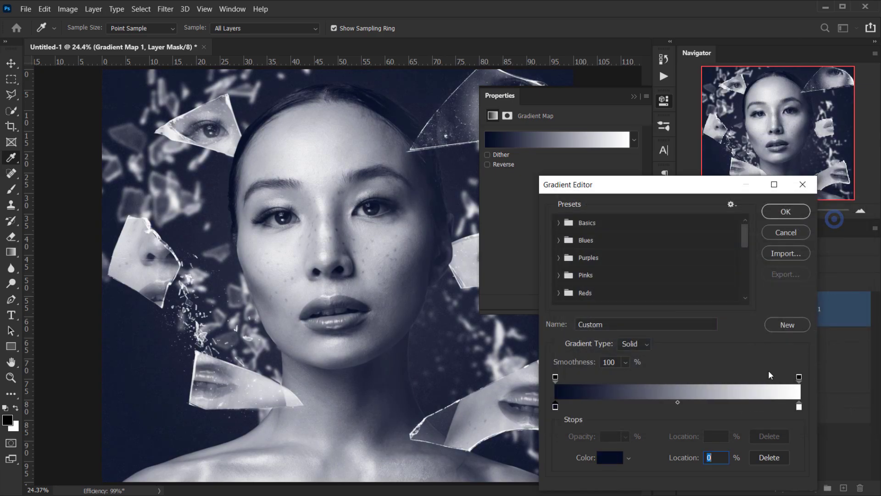
Step: Change the gradient's white end stop to a dark orange-brown with a hue of 30°
{"action": "left_click", "coordinate": [799, 407]}
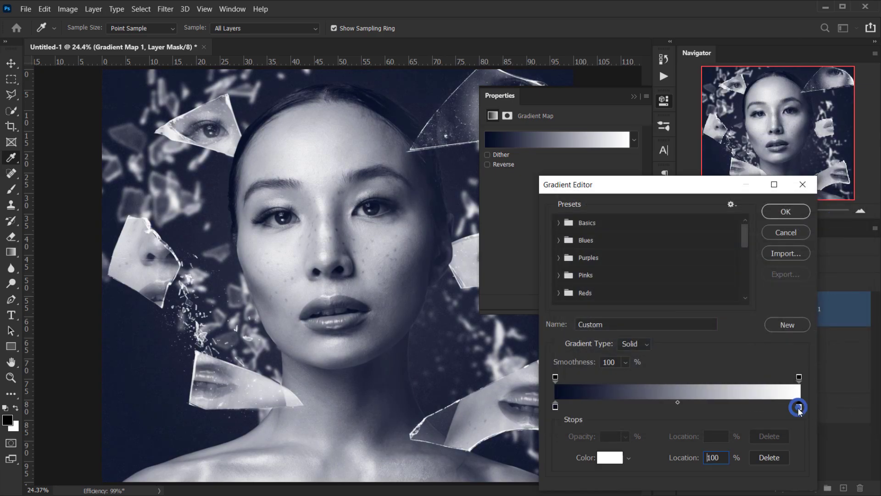
{"action": "left_click", "coordinate": [610, 458]}
{"action": "left_click", "coordinate": [721, 314]}
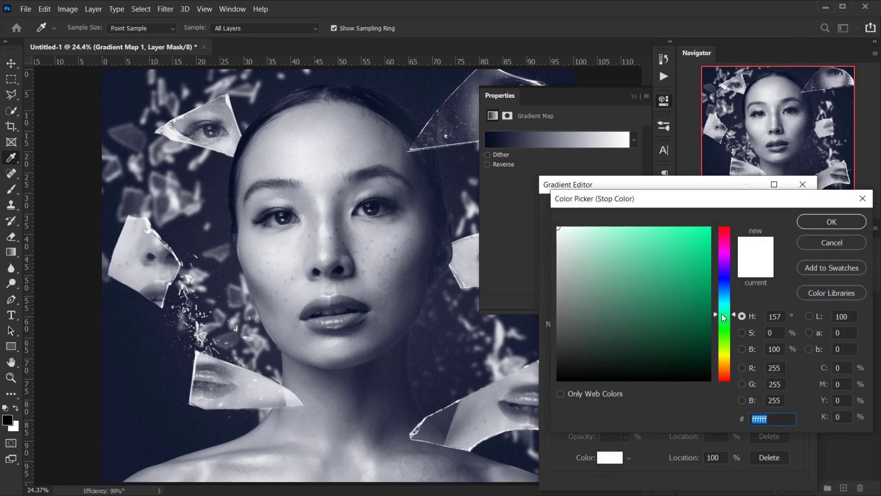
{"action": "mouse_move", "coordinate": [721, 314]}
{"action": "left_mouse_down"}
{"action": "mouse_move", "coordinate": [726, 362]}
{"action": "mouse_move", "coordinate": [679, 331]}
{"action": "mouse_move", "coordinate": [700, 336]}
{"action": "mouse_move", "coordinate": [694, 342]}
{"action": "left_mouse_up"}
{"action": "left_click", "coordinate": [726, 362]}
{"action": "left_click", "coordinate": [650, 343]}
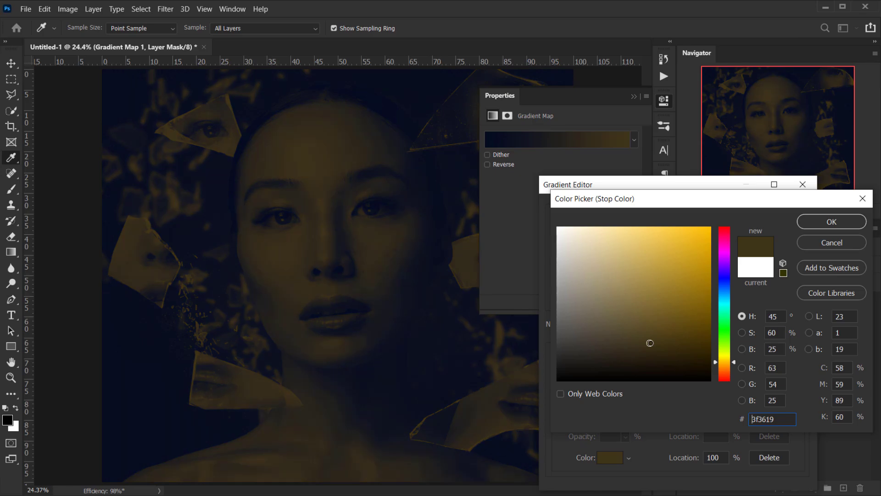
{"action": "left_click_drag", "start_coordinate": [729, 370], "coordinate": [724, 364]}
{"action": "left_click_drag", "start_coordinate": [679, 323], "coordinate": [700, 339]}
{"action": "left_click", "coordinate": [726, 369]}
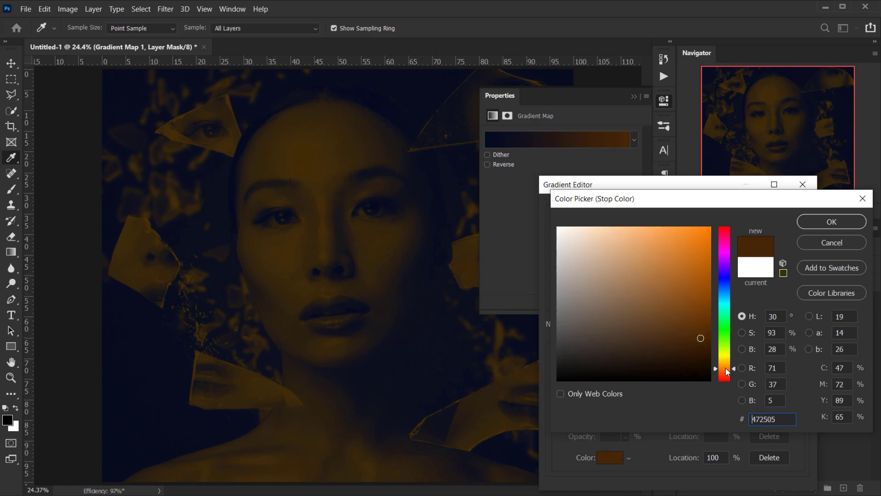
{"action": "left_click_drag", "start_coordinate": [702, 325], "coordinate": [708, 327]}
{"action": "left_click", "coordinate": [832, 221]}
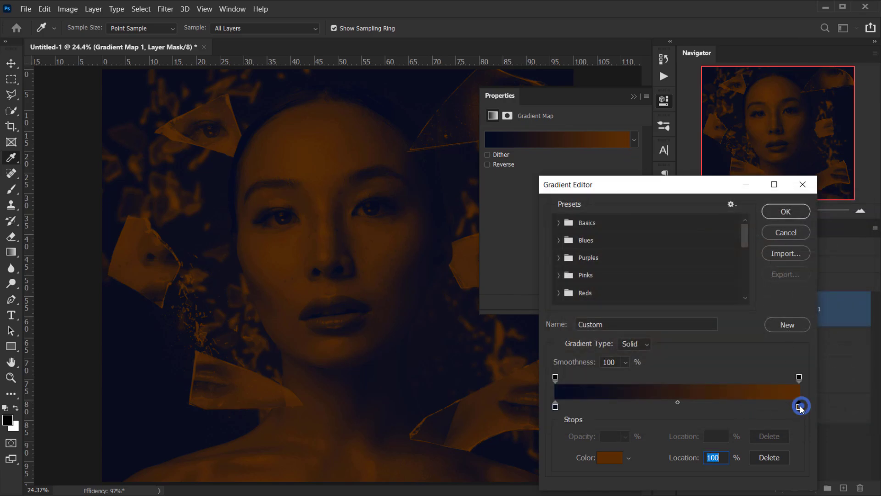
Step: Brighten the gradient's orange end stop to #6e3904, accept the gradient and target the Gradient Map 1 adjustment
{"action": "double_click", "coordinate": [799, 406]}
{"action": "left_click", "coordinate": [705, 314]}
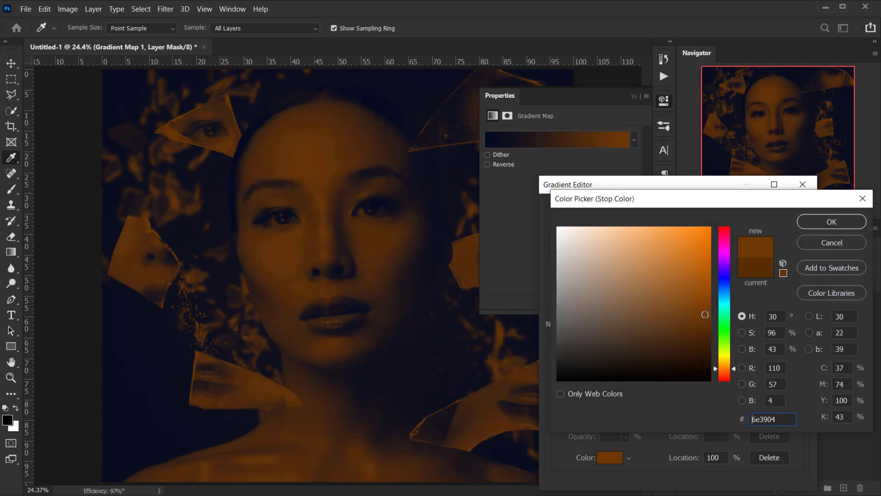
{"action": "left_click", "coordinate": [831, 221]}
{"action": "left_click", "coordinate": [785, 212]}
{"action": "key", "text": "b"}
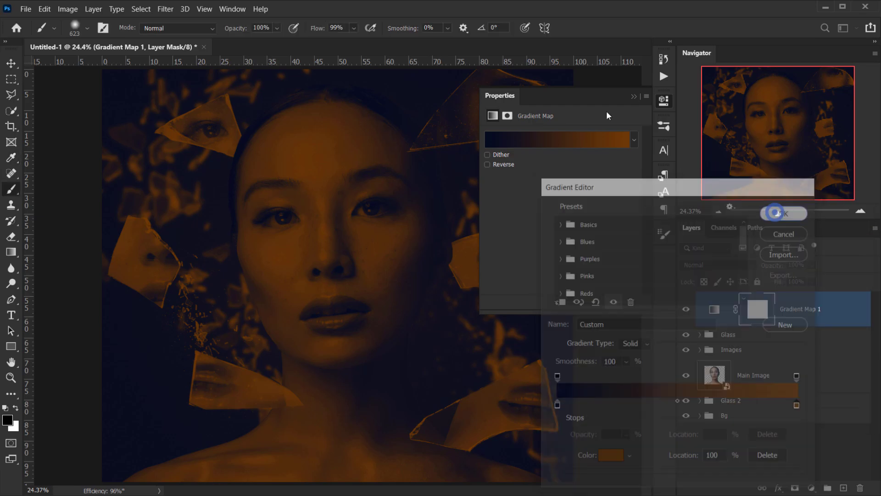
{"action": "left_click", "coordinate": [633, 96]}
{"action": "left_click", "coordinate": [714, 309]}
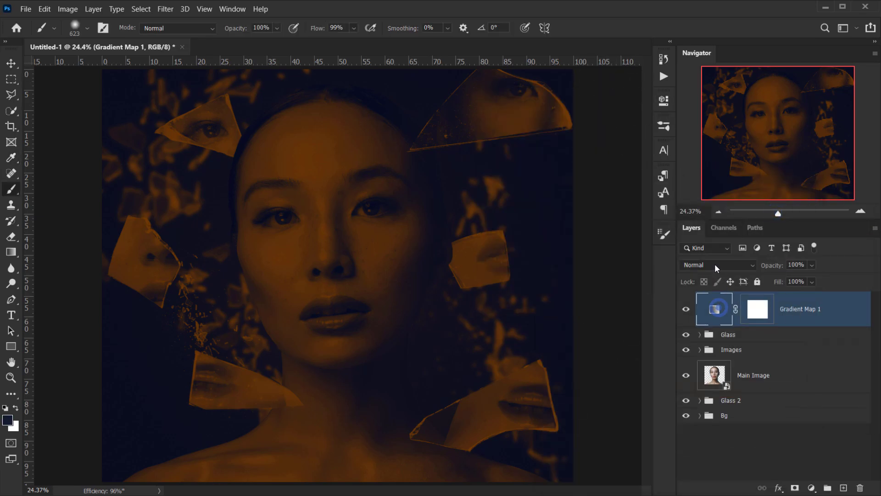
Step: Set the Gradient Map 1 adjustment's blend mode to Soft Light and its opacity to 40%
{"action": "left_click", "coordinate": [715, 265]}
{"action": "left_click", "coordinate": [716, 373]}
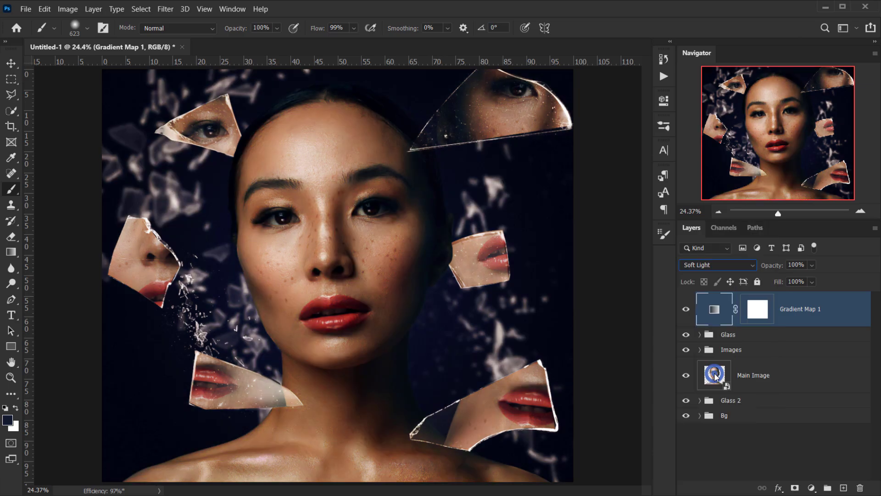
{"action": "left_click_drag", "start_coordinate": [785, 266], "coordinate": [652, 273]}
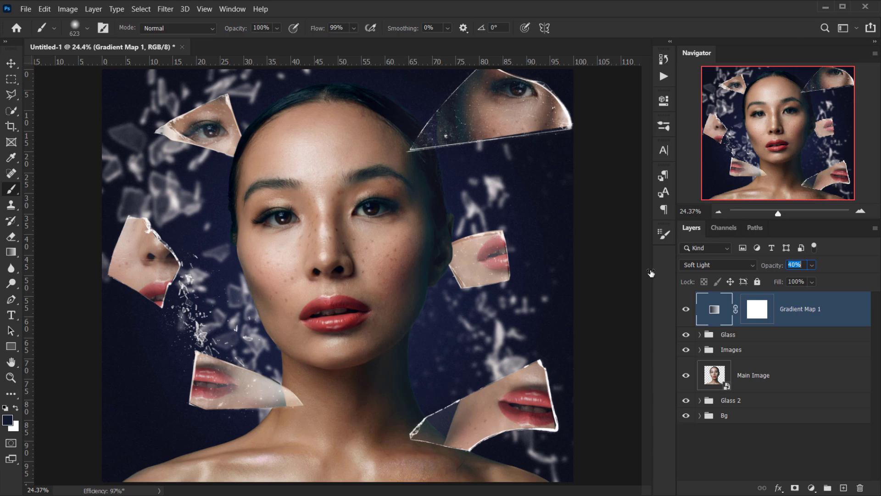
{"action": "left_click_drag", "start_coordinate": [651, 272], "coordinate": [652, 274]}
{"action": "scroll", "coordinate": [342, 338], "scroll_direction": "down", "scroll_amount": 2}
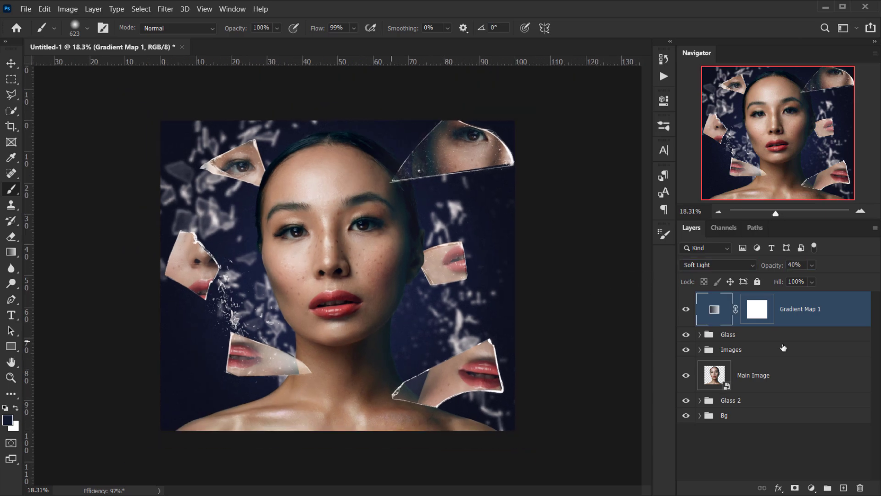
Step: Compare the portrait with and without the Gradient Map 1 adjustment and inspect the grading across the face and shards
{"action": "left_click", "coordinate": [685, 308]}
{"action": "left_click", "coordinate": [685, 309]}
{"action": "scroll", "coordinate": [219, 312], "scroll_direction": "down", "scroll_amount": 2}
{"action": "scroll", "coordinate": [219, 312], "scroll_direction": "up", "scroll_amount": 5}
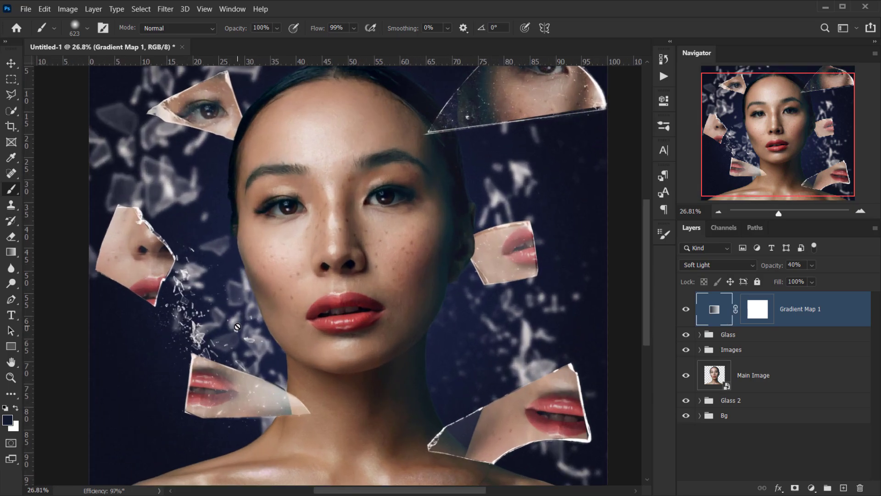
{"action": "scroll", "coordinate": [238, 327], "scroll_direction": "down", "scroll_amount": 1}
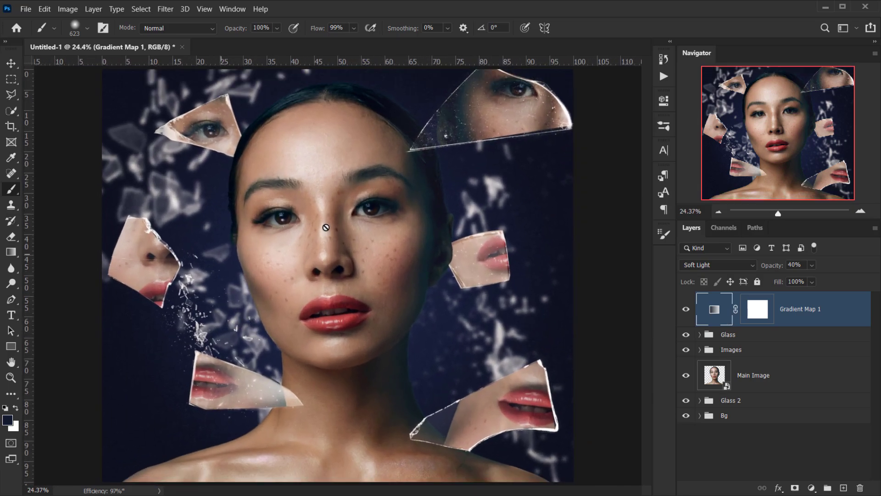
{"action": "scroll", "coordinate": [425, 212], "scroll_direction": "down", "scroll_amount": 3}
{"action": "scroll", "coordinate": [363, 234], "scroll_direction": "up", "scroll_amount": 4}
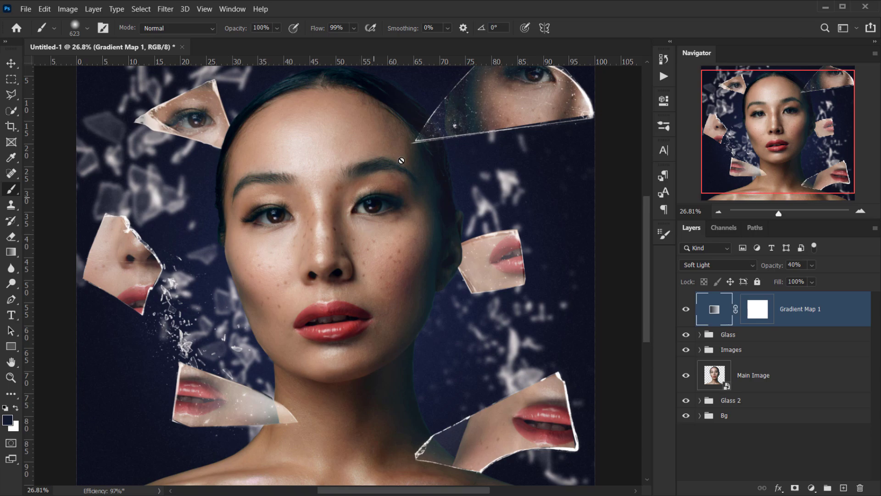
{"action": "scroll", "coordinate": [315, 253], "scroll_direction": "down", "scroll_amount": 2}
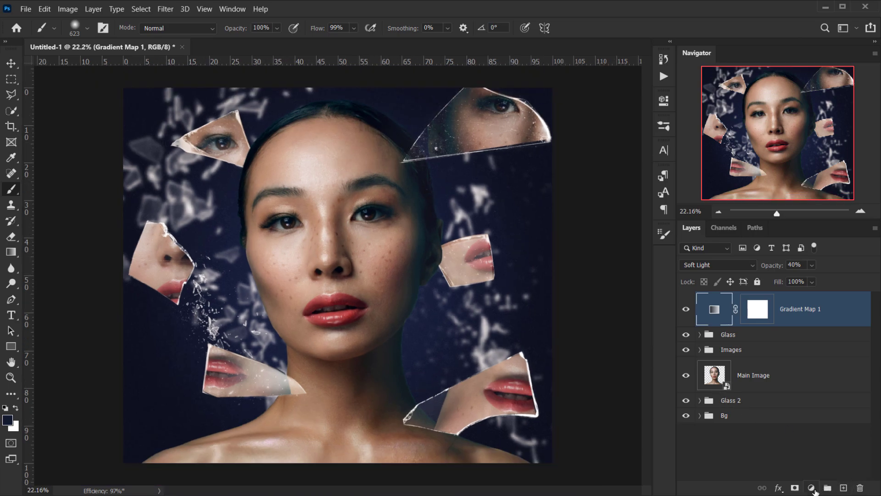
Step: Add a Solid Color fill layer in navy #141b2f above Gradient Map 1 and set its blend mode to Exclusion
{"action": "left_click", "coordinate": [812, 489]}
{"action": "left_click", "coordinate": [836, 281]}
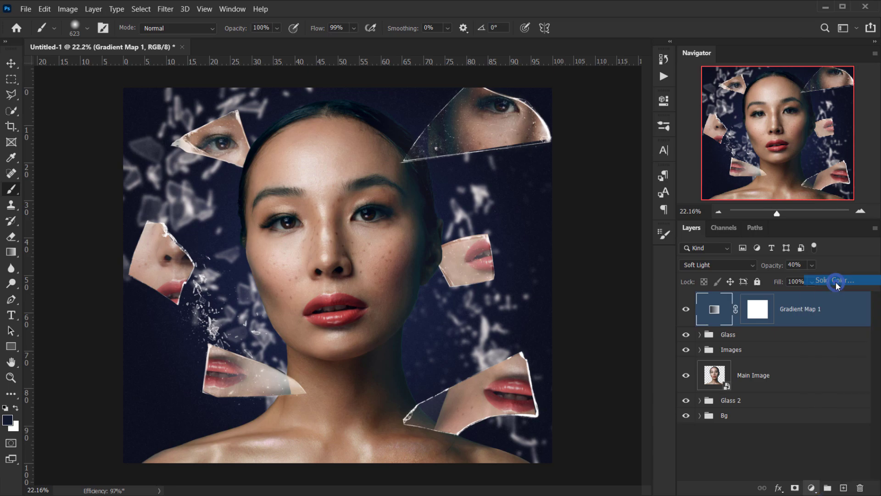
{"action": "left_click", "coordinate": [826, 222]}
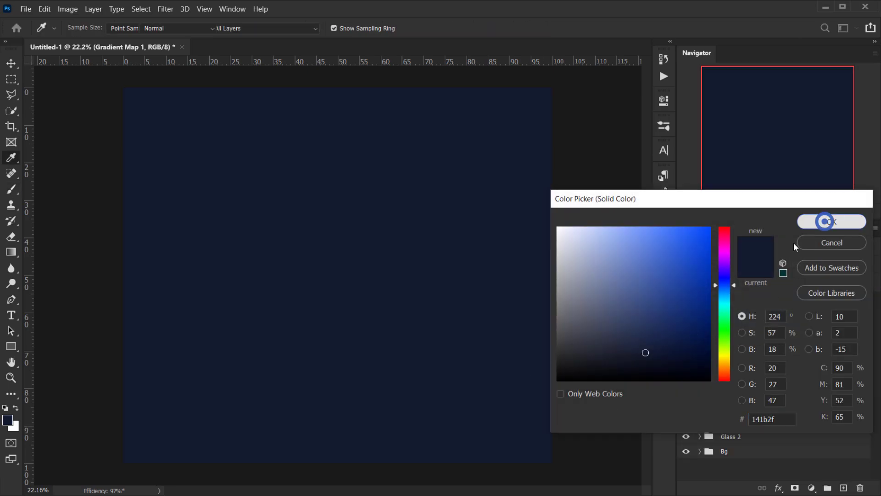
{"action": "left_click", "coordinate": [730, 266]}
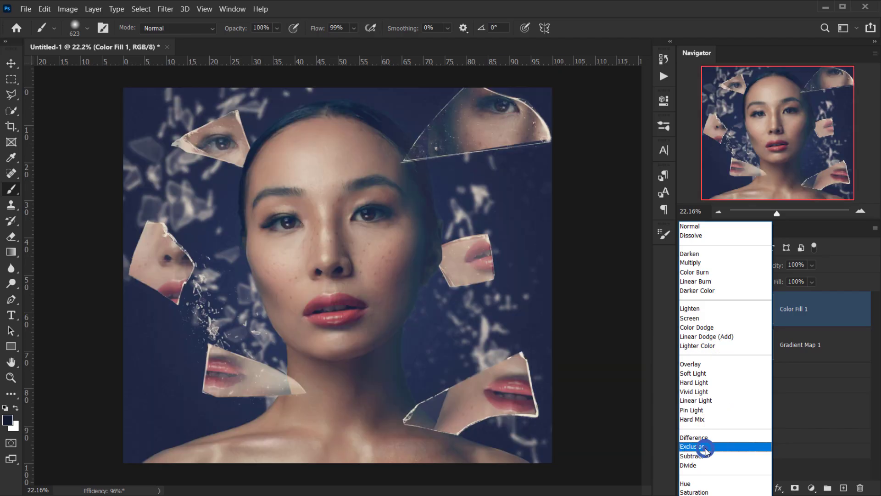
{"action": "left_click", "coordinate": [702, 446]}
Step: Change the Color Fill 1 layer's color to a dark muted brown, #433b22
{"action": "double_click", "coordinate": [721, 314]}
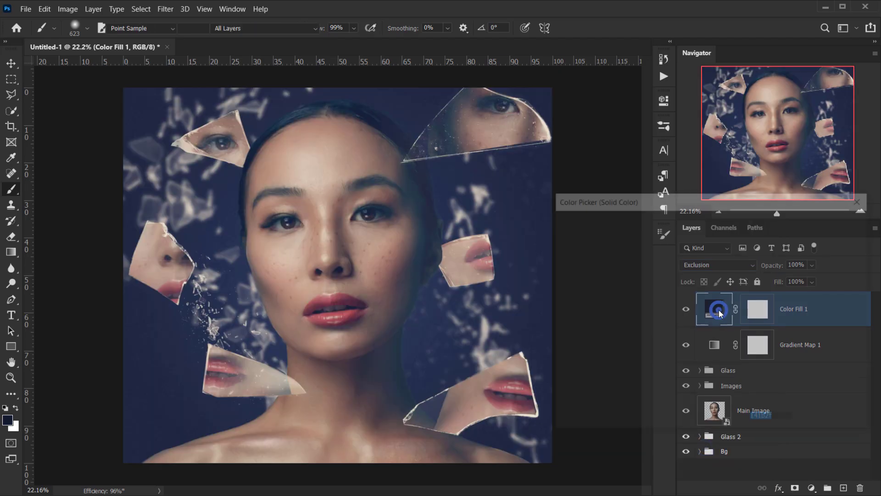
{"action": "left_click_drag", "start_coordinate": [722, 333], "coordinate": [723, 363]}
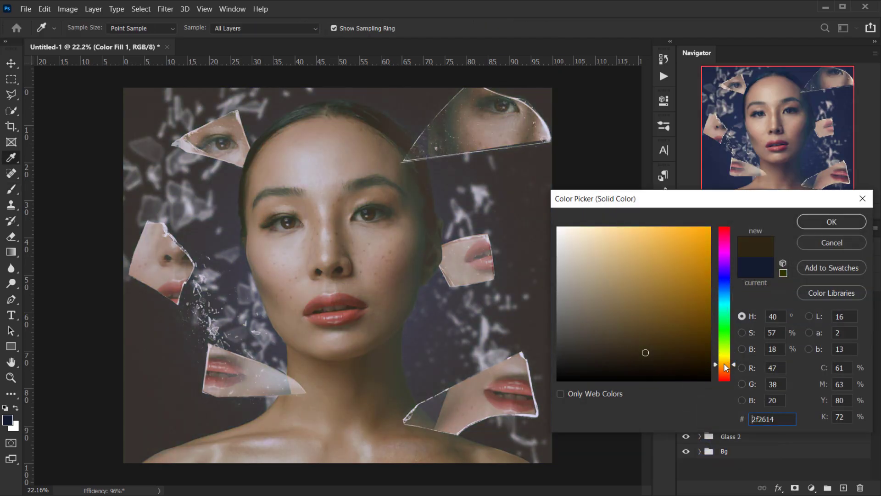
{"action": "mouse_move", "coordinate": [669, 338]}
{"action": "left_mouse_down"}
{"action": "mouse_move", "coordinate": [691, 345]}
{"action": "mouse_move", "coordinate": [674, 307]}
{"action": "left_mouse_up"}
{"action": "left_click", "coordinate": [729, 356]}
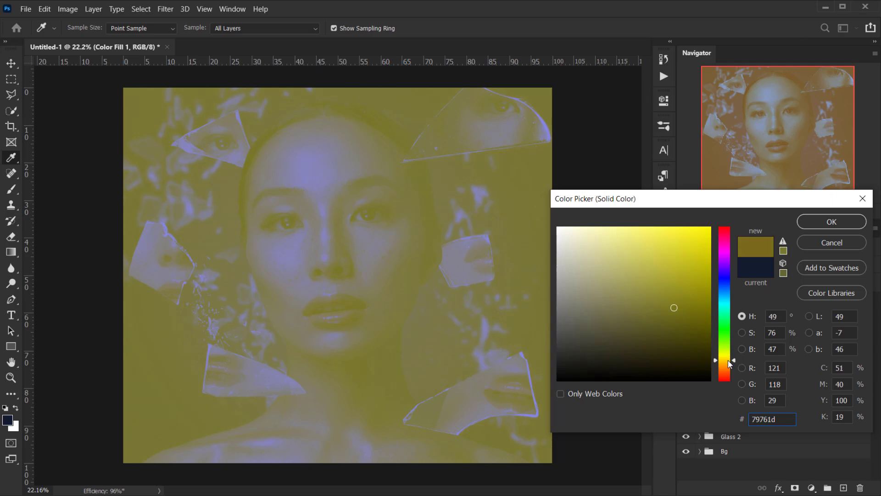
{"action": "left_click_drag", "start_coordinate": [730, 364], "coordinate": [729, 362]}
{"action": "mouse_move", "coordinate": [633, 325]}
{"action": "left_mouse_down"}
{"action": "mouse_move", "coordinate": [627, 338]}
{"action": "mouse_move", "coordinate": [634, 341]}
{"action": "left_mouse_up"}
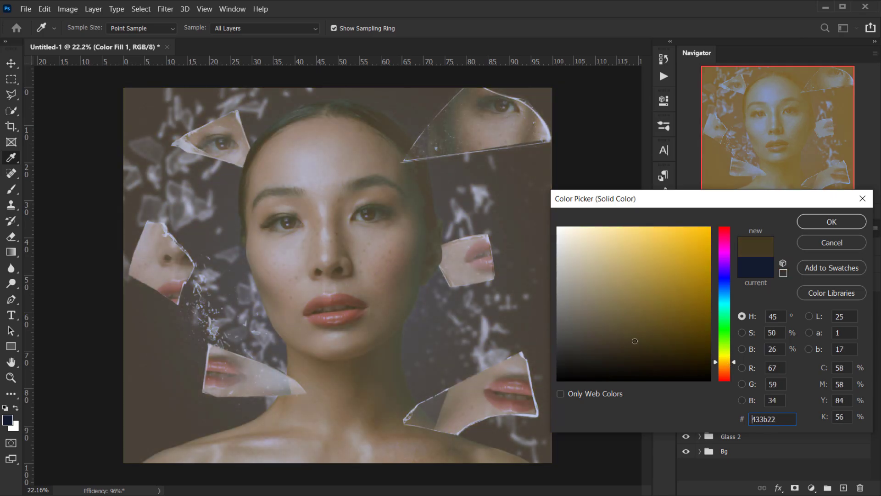
{"action": "left_click", "coordinate": [829, 221]}
Step: Reduce the Color Fill 1 layer's opacity to 14% and check the overall image
{"action": "left_click_drag", "start_coordinate": [774, 264], "coordinate": [665, 280]}
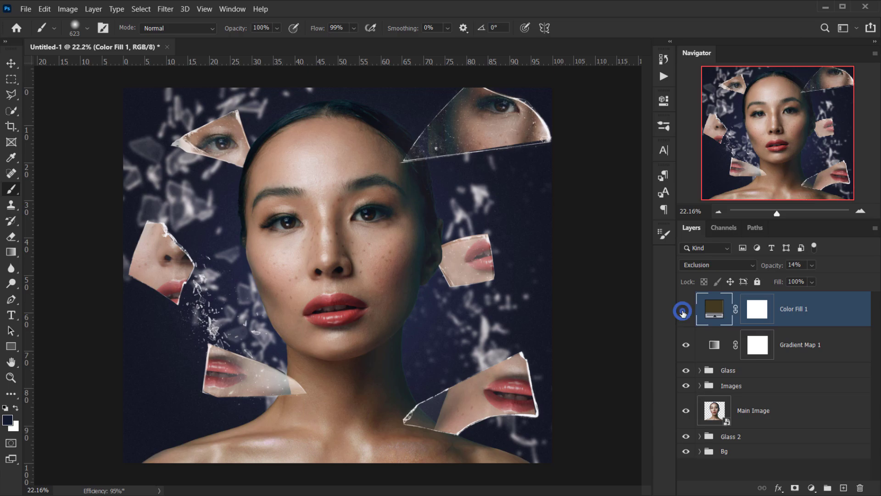
{"action": "key", "text": "ctrl+minus"}
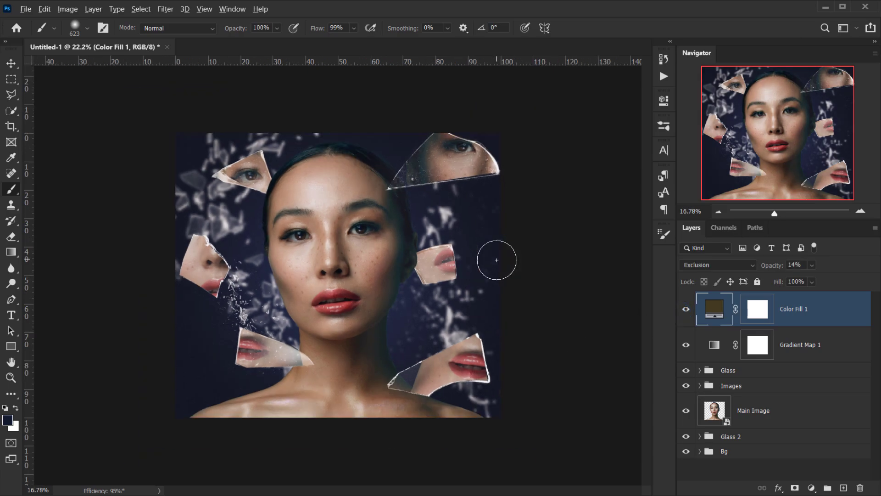
{"action": "key", "text": "ctrl+plus"}
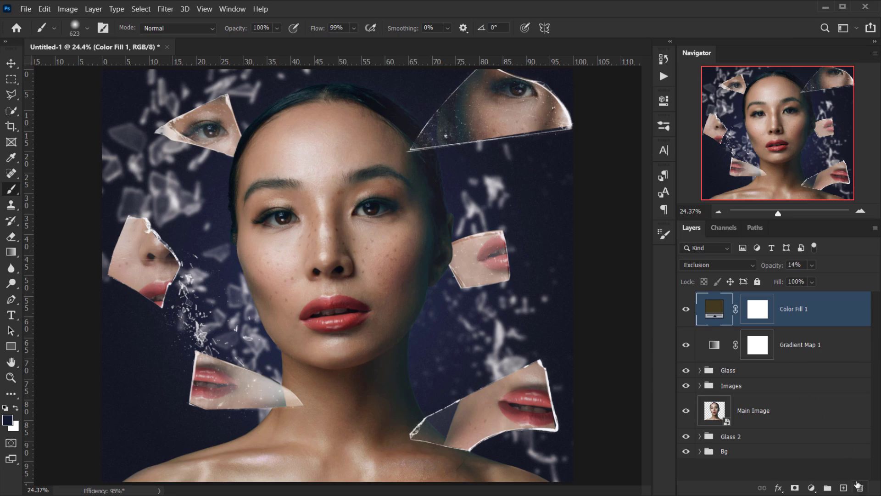
Step: Create a new layer above Color Fill 1 and rename it Light
{"action": "left_click_drag", "start_coordinate": [856, 484], "coordinate": [842, 487]}
{"action": "left_click", "coordinate": [843, 488]}
{"action": "double_click", "coordinate": [744, 309]}
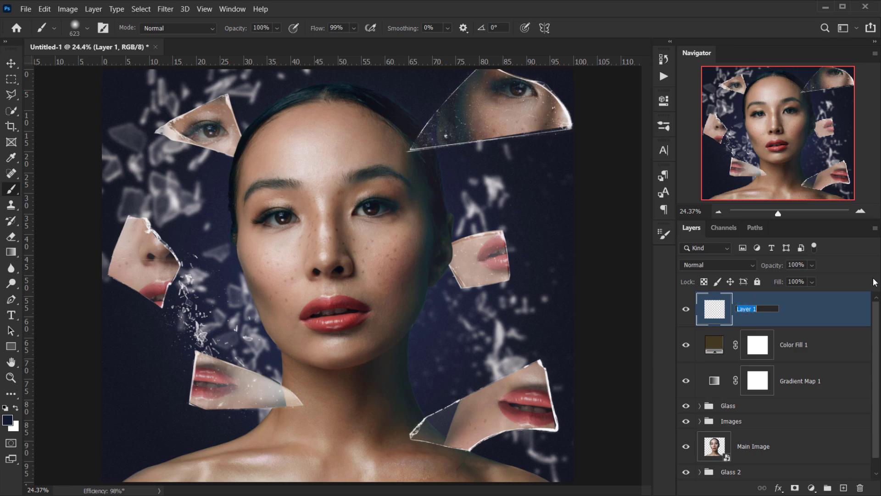
{"action": "type", "text": "Light"}
{"action": "key", "text": "Return"}
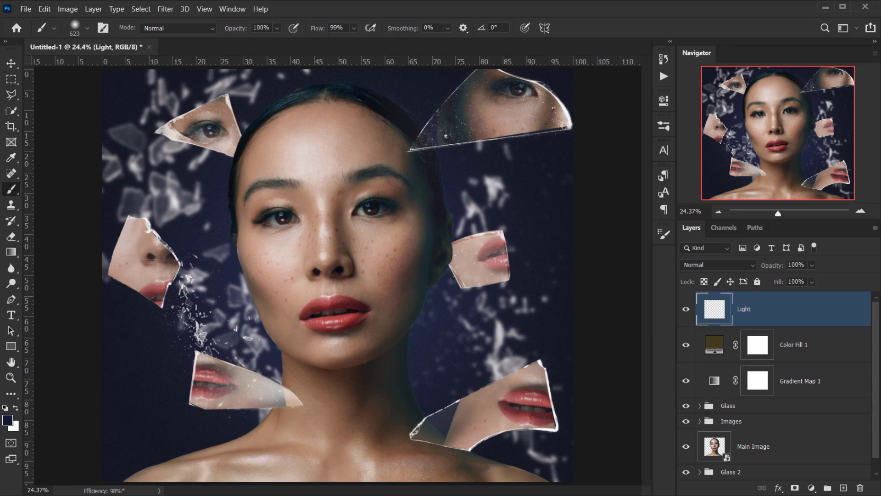
Step: Activate the Gradient tool and set the foreground color to #1f263c, sampled from the backdrop beside the model's neck
{"action": "left_click", "coordinate": [13, 253]}
{"action": "left_click", "coordinate": [74, 250]}
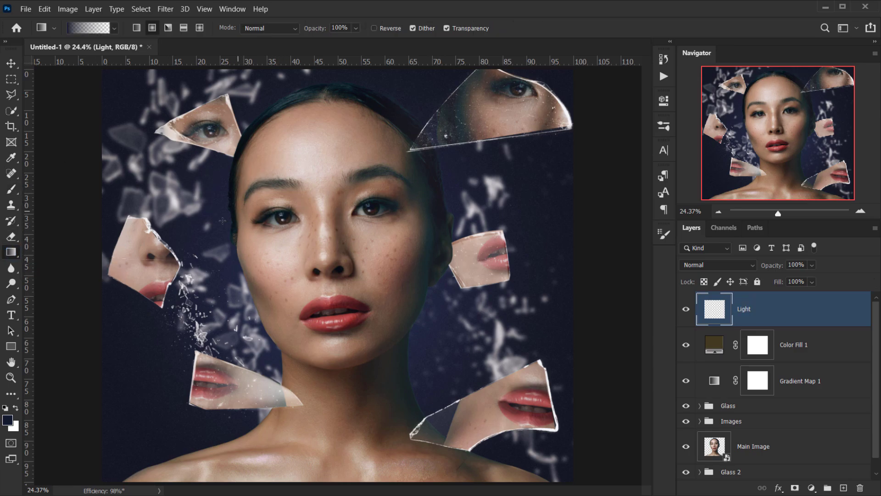
{"action": "left_click", "coordinate": [7, 419]}
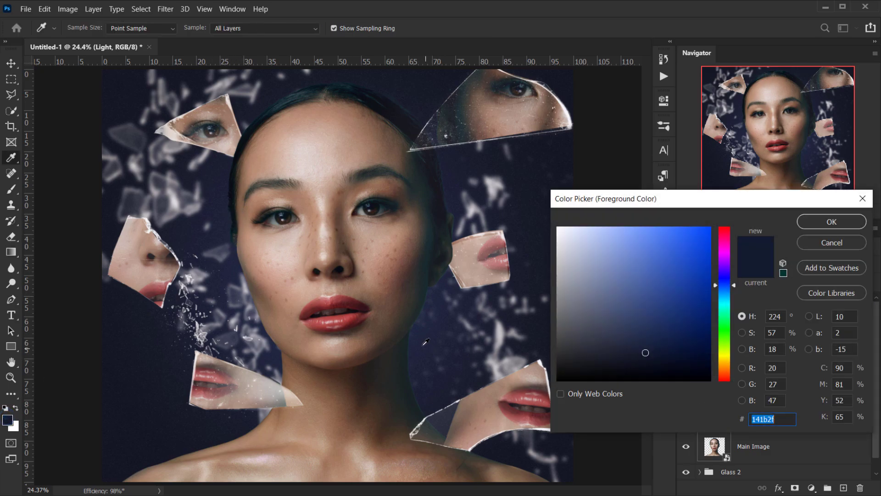
{"action": "left_click", "coordinate": [417, 333]}
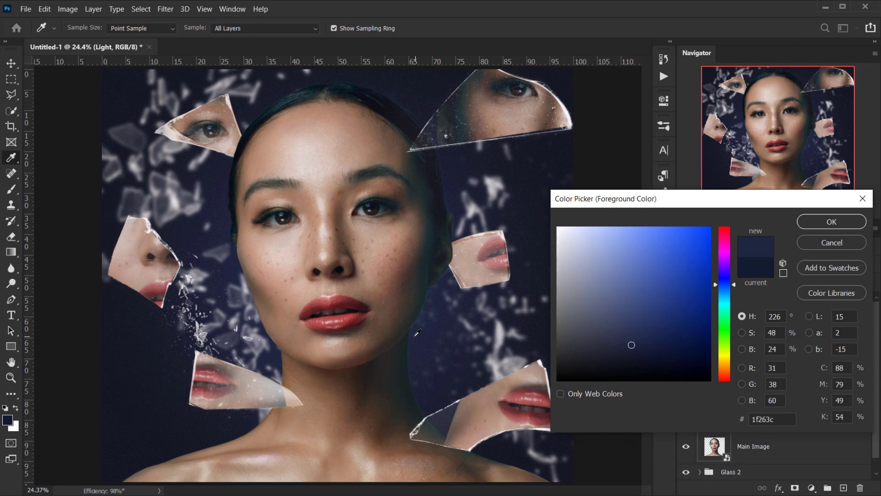
{"action": "left_click", "coordinate": [834, 222]}
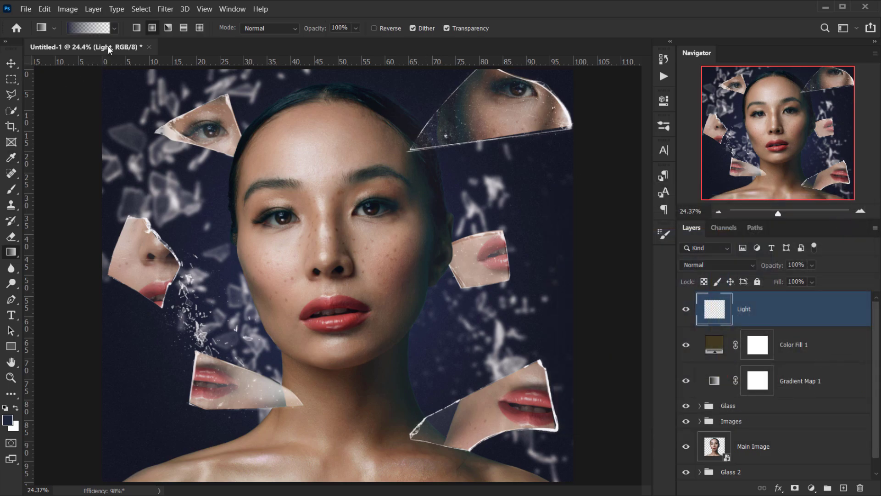
Step: Draw a radial foreground-to-transparent glow beside the right side of the face and set the Light layer's blend mode to Screen
{"action": "left_click", "coordinate": [115, 29]}
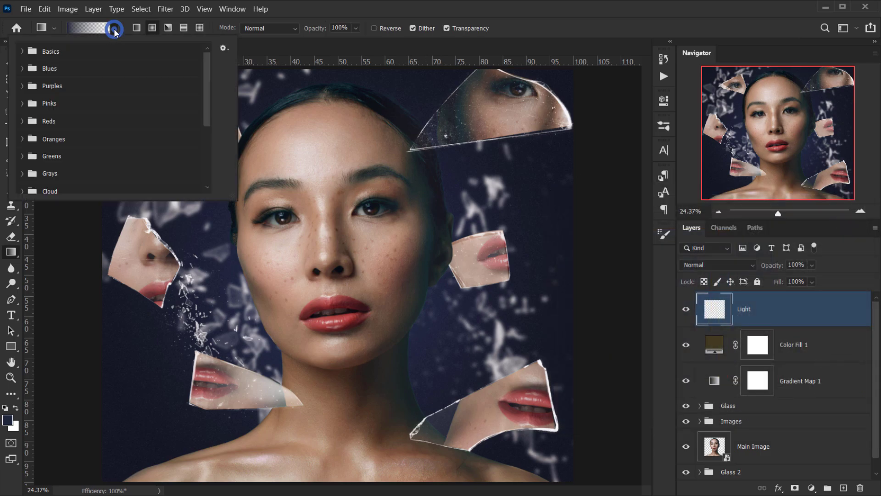
{"action": "left_click", "coordinate": [22, 51]}
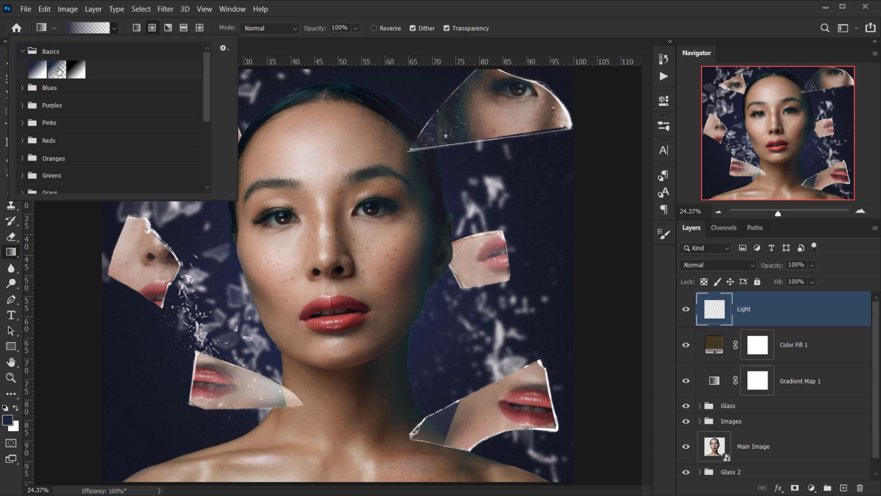
{"action": "left_click", "coordinate": [363, 5]}
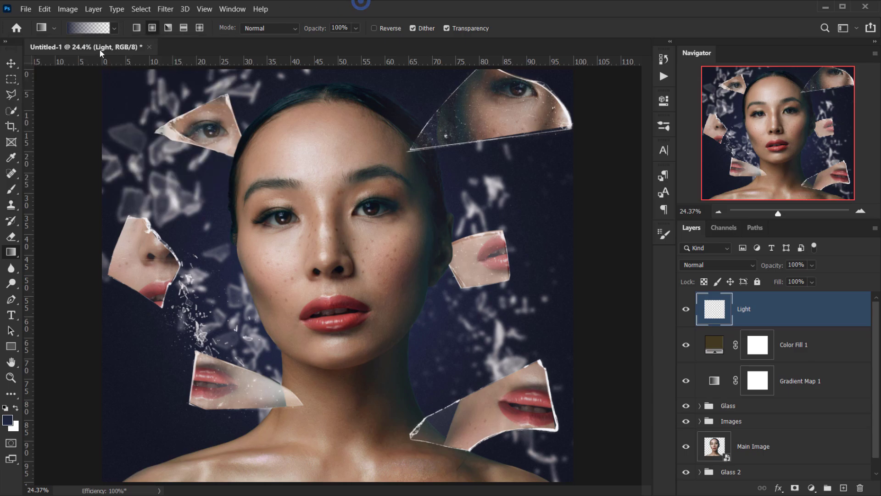
{"action": "left_click", "coordinate": [155, 27]}
{"action": "left_click_drag", "start_coordinate": [428, 287], "coordinate": [446, 376]}
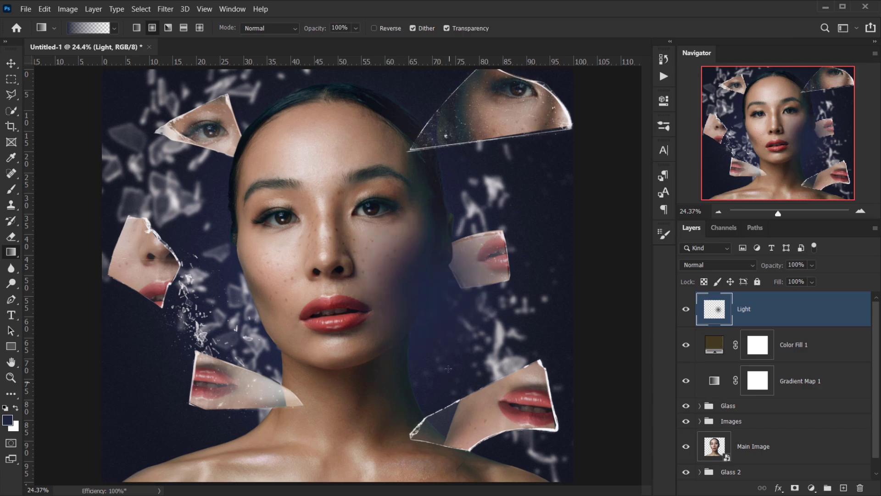
{"action": "left_click", "coordinate": [716, 265]}
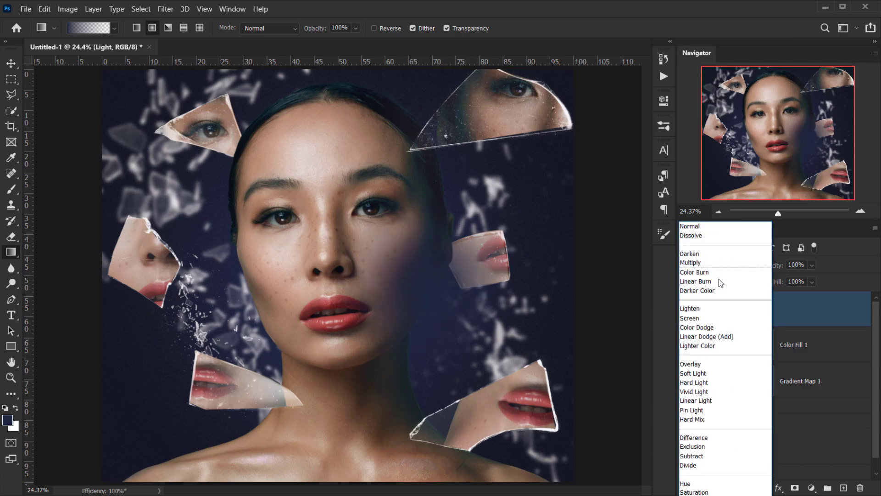
{"action": "left_click", "coordinate": [720, 320]}
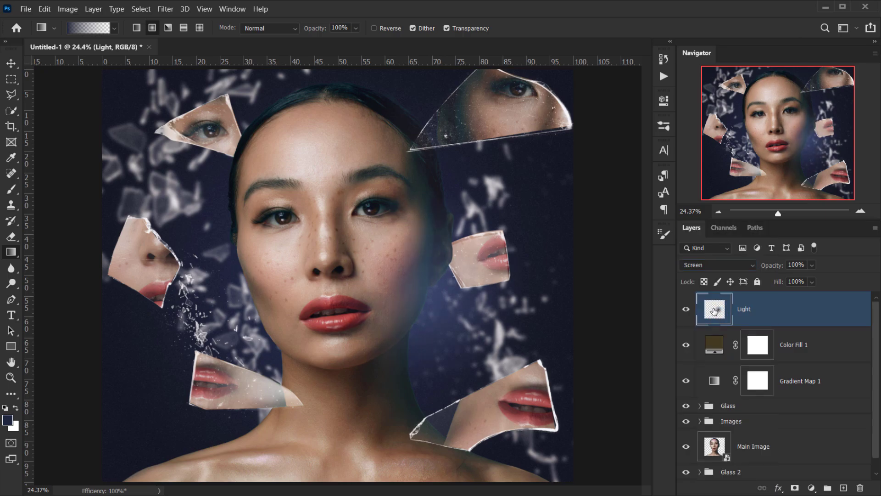
Step: Draw radial glows at the head's upper right, left of the neck and the head's upper left, sampling the backdrop color for each
{"action": "left_click", "coordinate": [429, 110], "text": "alt"}
{"action": "left_click_drag", "start_coordinate": [424, 123], "coordinate": [328, 134]}
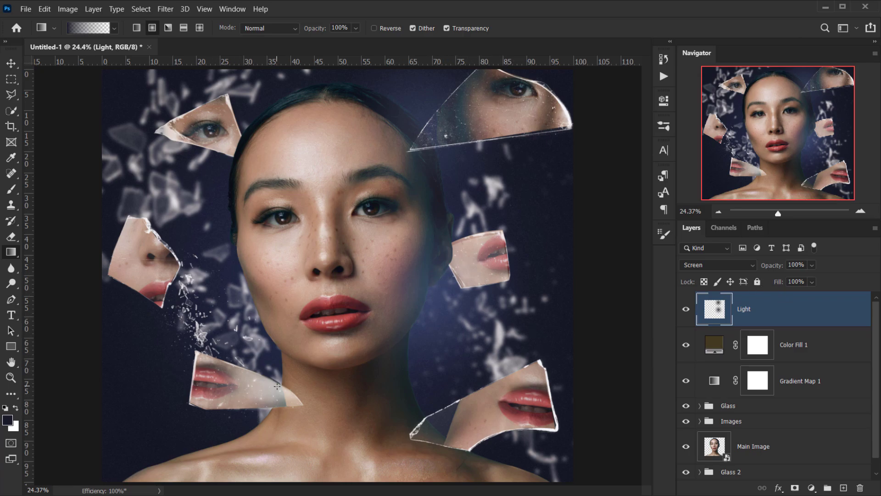
{"action": "left_click", "coordinate": [278, 362], "text": "alt"}
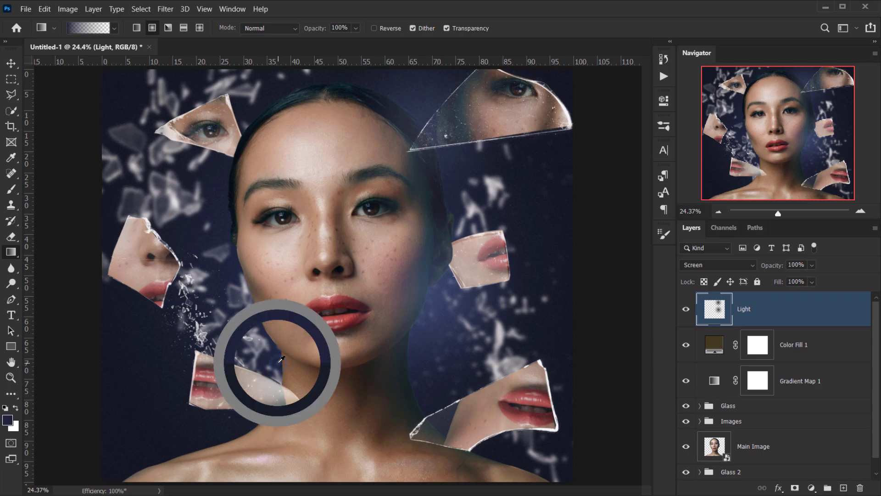
{"action": "left_click_drag", "start_coordinate": [281, 382], "coordinate": [206, 324]}
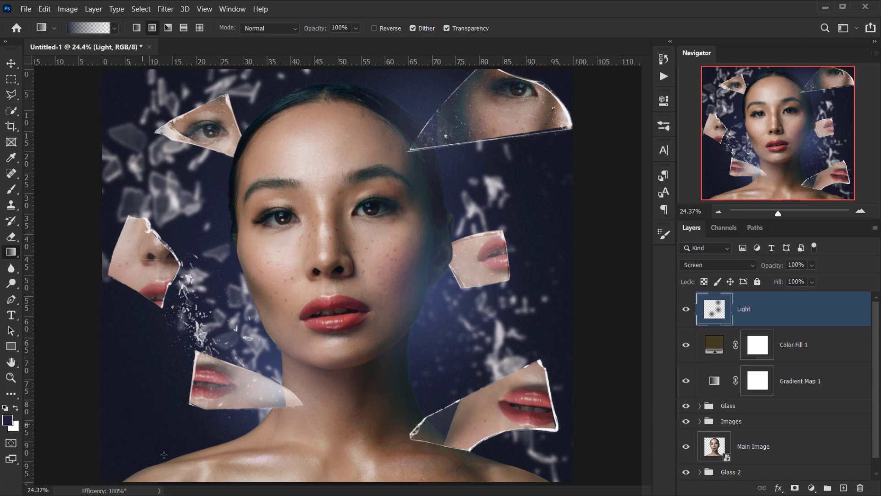
{"action": "left_click", "coordinate": [226, 163], "text": "alt"}
{"action": "left_click_drag", "start_coordinate": [230, 159], "coordinate": [351, 111]}
Step: Add a radial glow in a sampled color over the lower-right shoulder and reduce the Light layer's opacity to 64%
{"action": "left_click_drag", "start_coordinate": [778, 213], "coordinate": [774, 212]}
{"action": "scroll", "coordinate": [527, 360], "scroll_direction": "up", "scroll_amount": 3}
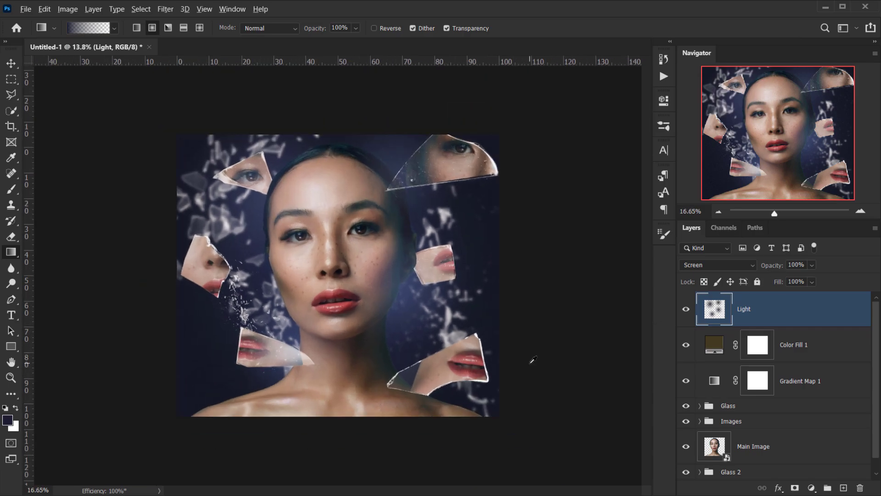
{"action": "left_click", "coordinate": [455, 403], "text": "alt"}
{"action": "left_click_drag", "start_coordinate": [456, 403], "coordinate": [324, 408]}
{"action": "scroll", "coordinate": [849, 221], "scroll_direction": "down", "scroll_amount": 2}
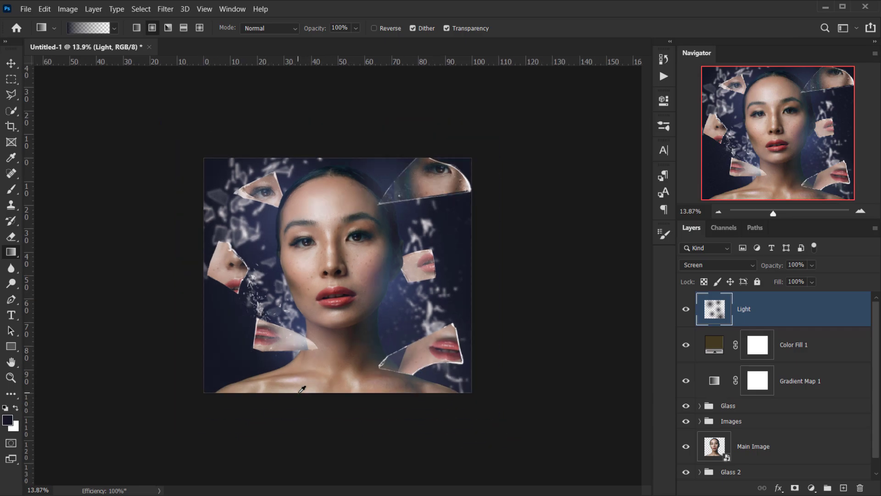
{"action": "left_click_drag", "start_coordinate": [770, 265], "coordinate": [755, 269]}
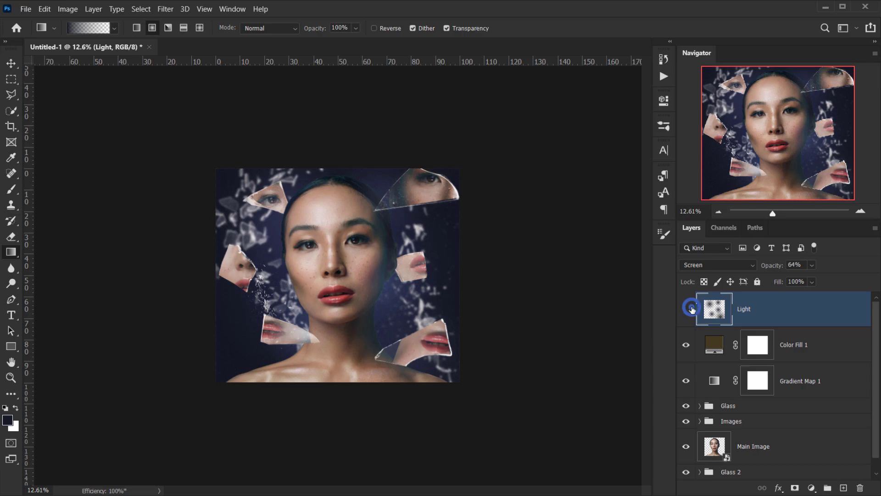
Step: Compare the portrait with the Light layer hidden and shown, inspecting the background glows up close
{"action": "left_click", "coordinate": [686, 309]}
{"action": "left_click", "coordinate": [686, 309]}
{"action": "scroll", "coordinate": [557, 294], "scroll_direction": "up", "scroll_amount": 3}
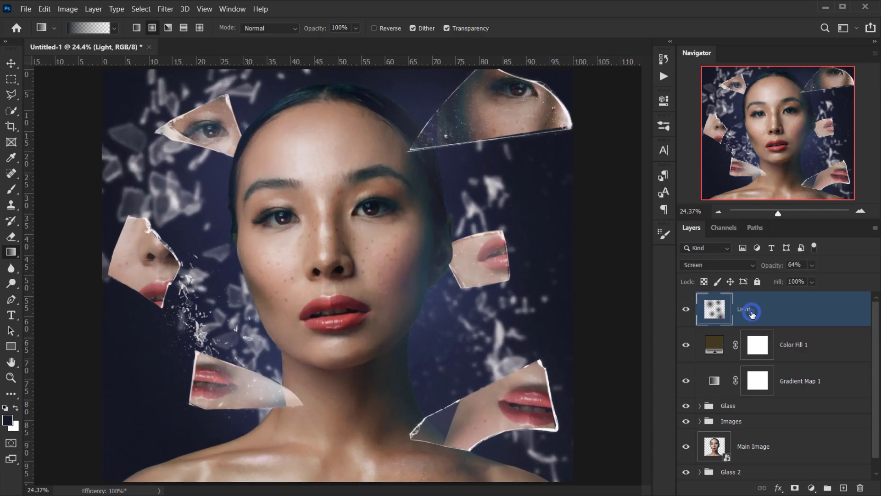
{"action": "scroll", "coordinate": [420, 276], "scroll_direction": "down", "scroll_amount": 1}
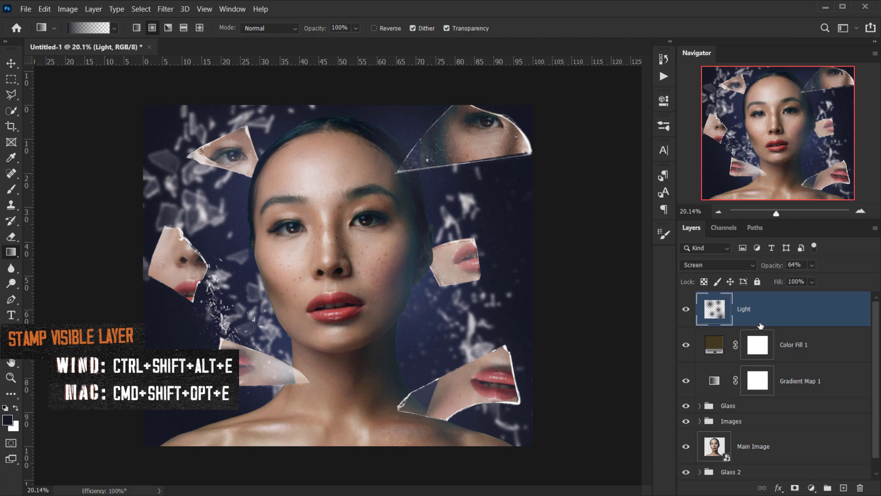
Step: Stamp all visible layers into a new top layer named Blur and convert it to a smart object
{"action": "key", "text": "ctrl+shift+alt+e"}
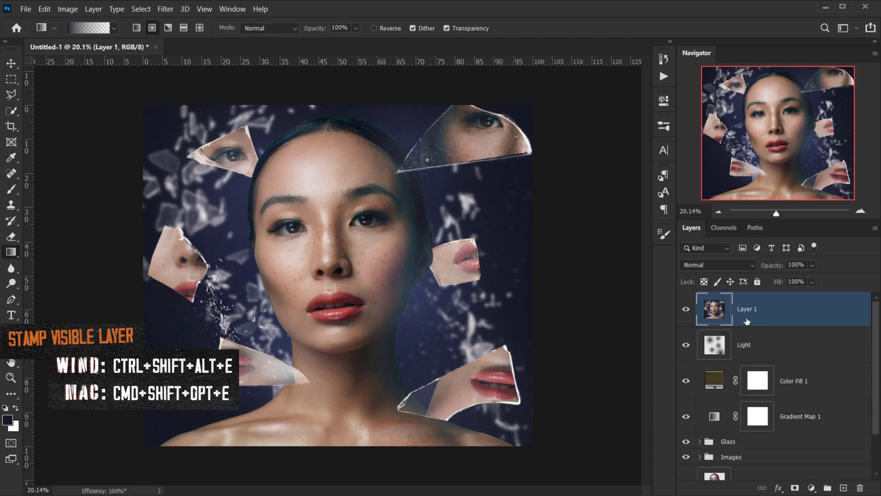
{"action": "double_click", "coordinate": [748, 309]}
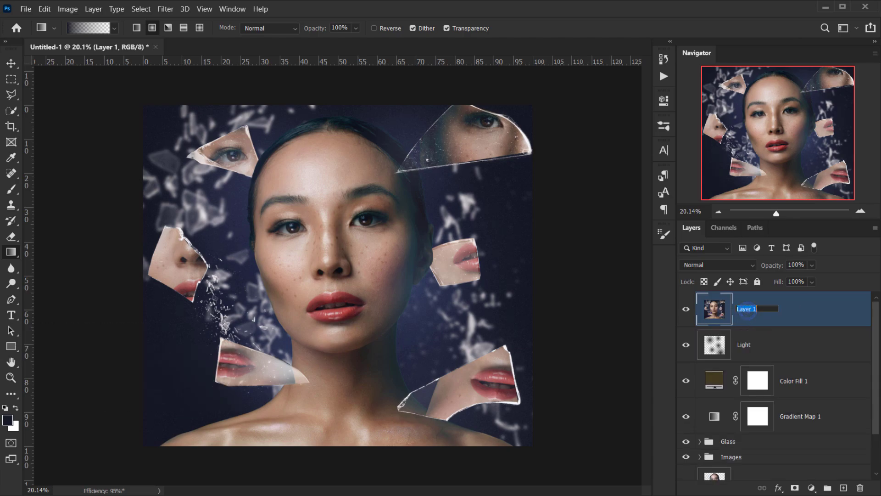
{"action": "type", "text": "Blur"}
{"action": "key", "text": "Return"}
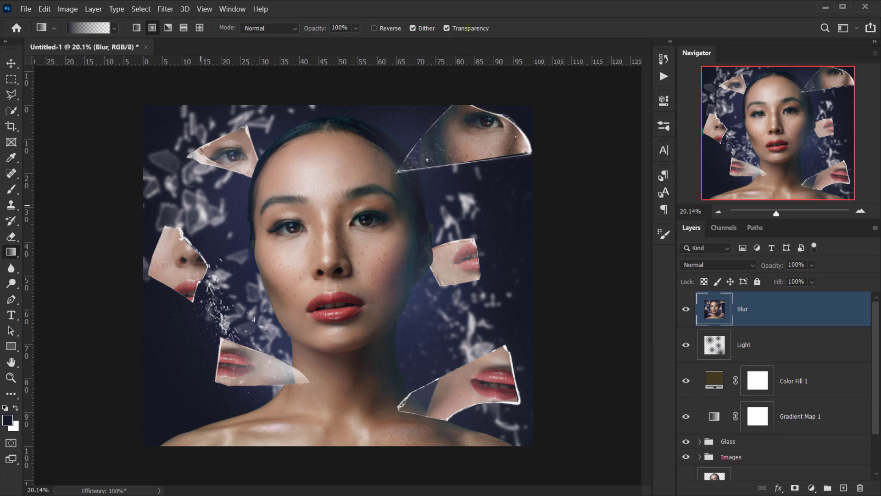
{"action": "right_click", "coordinate": [792, 325]}
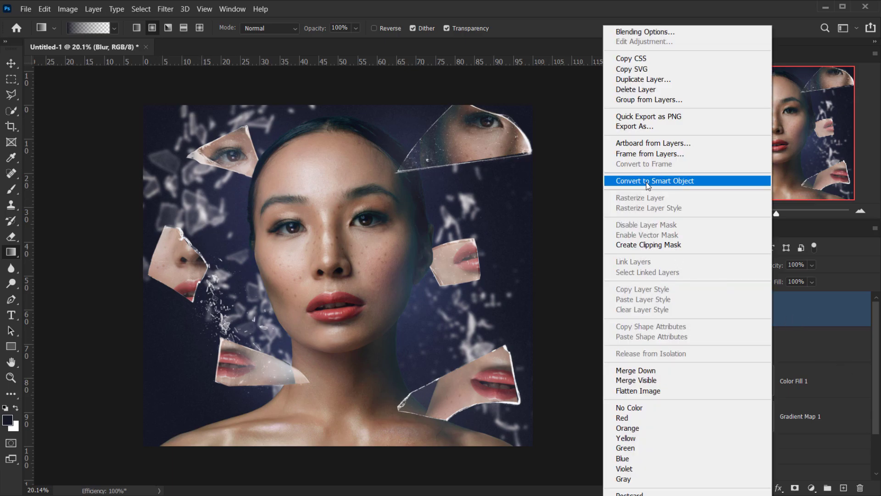
{"action": "left_click", "coordinate": [644, 181]}
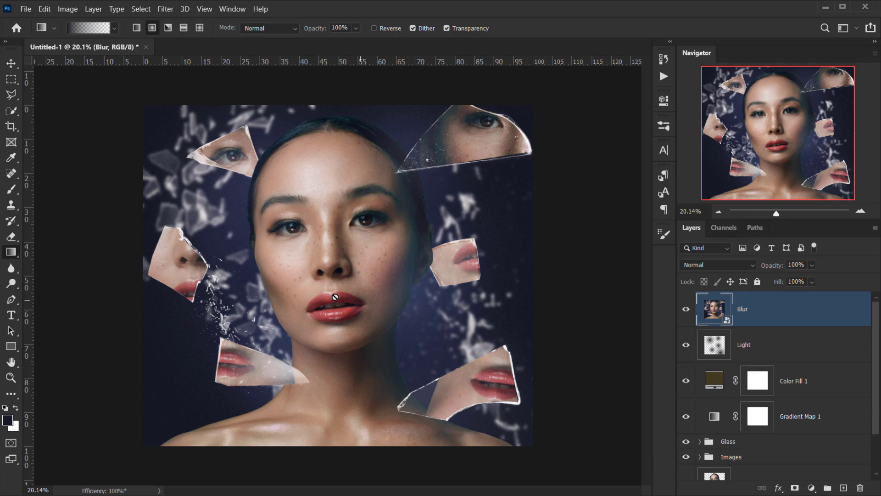
Step: Add an Iris Blur to the Blur layer, widen its ellipse beyond the canvas on all sides and set the blur to 45 px
{"action": "left_click", "coordinate": [166, 10]}
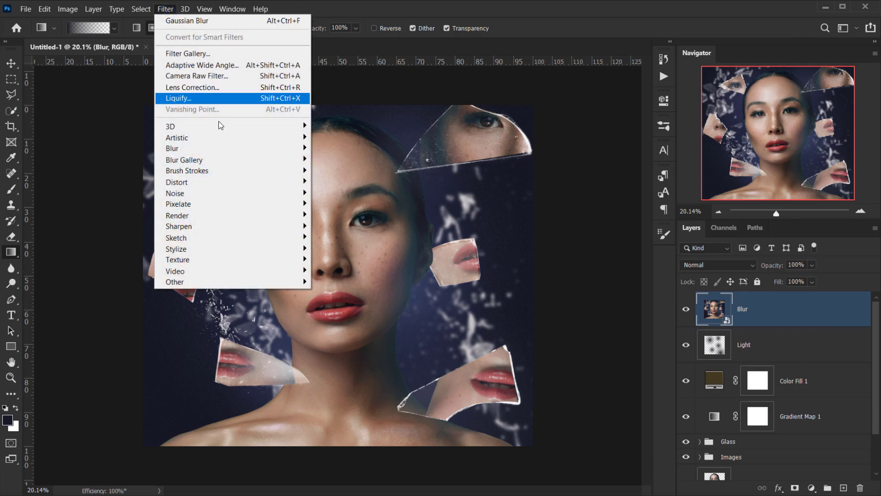
{"action": "mouse_move", "coordinate": [220, 160]}
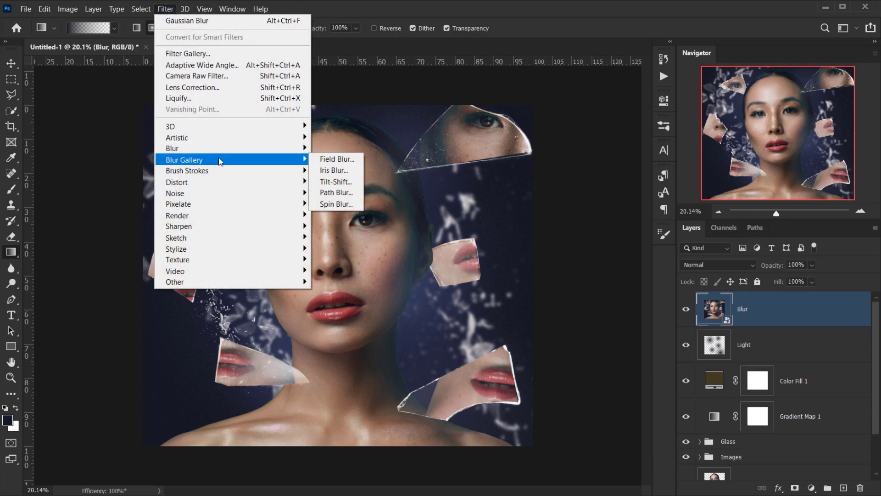
{"action": "left_click", "coordinate": [344, 168]}
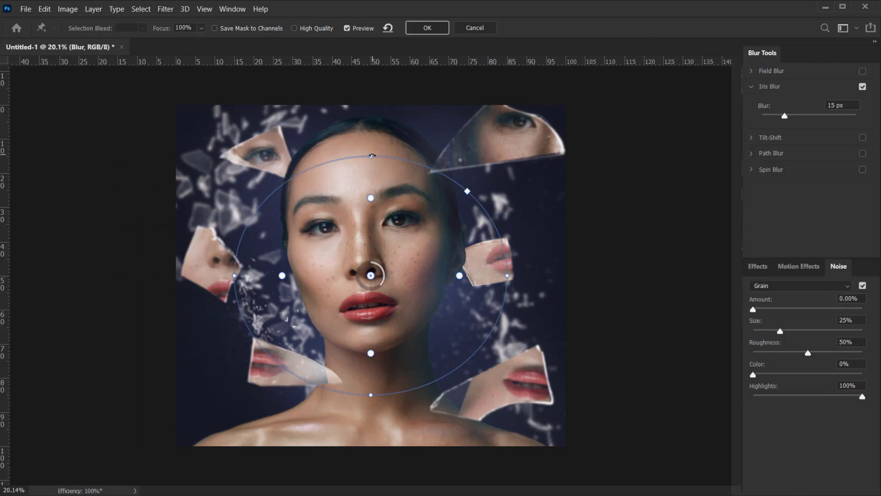
{"action": "left_click_drag", "start_coordinate": [372, 155], "coordinate": [353, 79]}
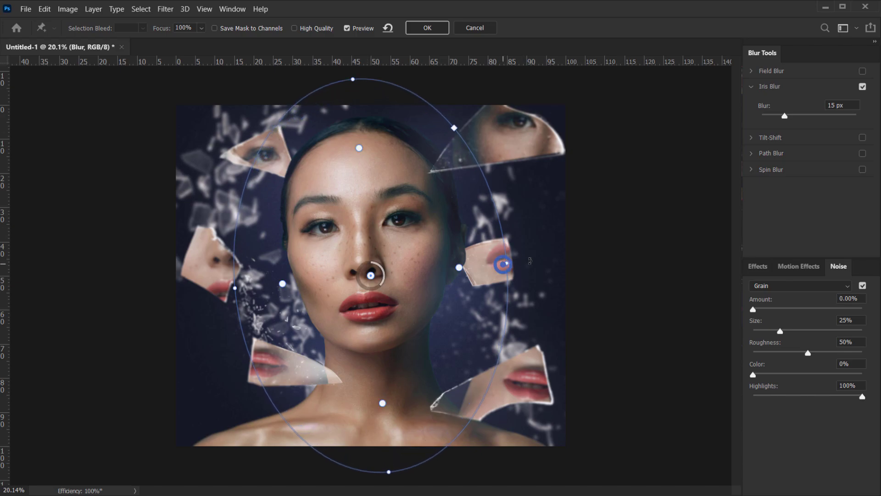
{"action": "left_click_drag", "start_coordinate": [507, 263], "coordinate": [664, 262]}
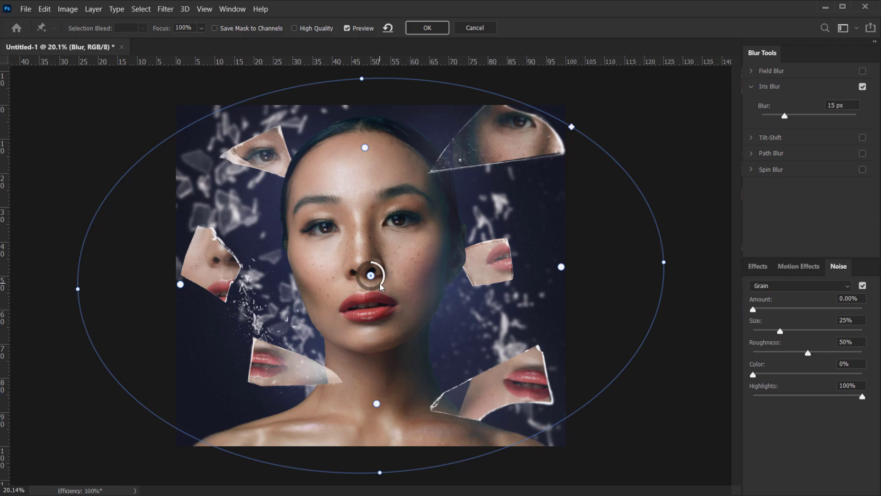
{"action": "left_click_drag", "start_coordinate": [381, 287], "coordinate": [364, 288]}
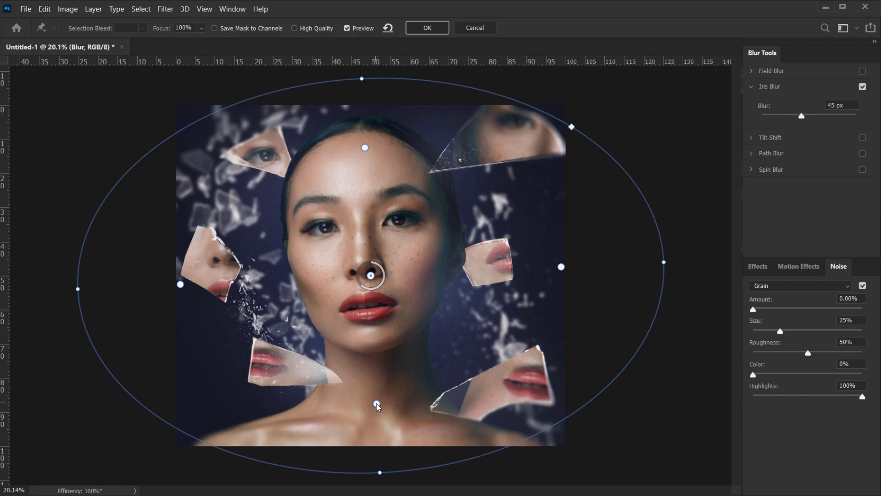
Step: Stretch the iris ellipse slightly taller and move its inner sharp-area points to the upper chest, above the head and near the right canvas edge
{"action": "left_click_drag", "start_coordinate": [377, 404], "coordinate": [358, 432]}
{"action": "left_click_drag", "start_coordinate": [380, 472], "coordinate": [380, 486]}
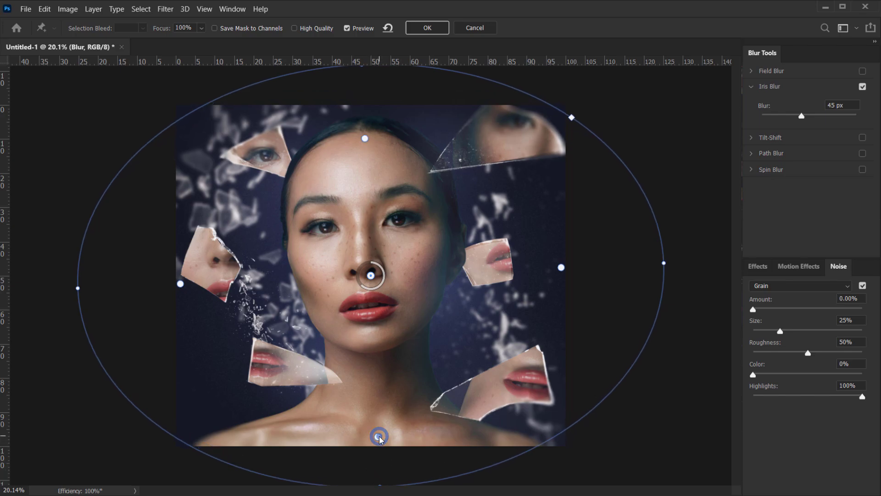
{"action": "left_click_drag", "start_coordinate": [379, 439], "coordinate": [377, 421]}
{"action": "mouse_move", "coordinate": [561, 266]}
{"action": "left_mouse_down"}
{"action": "mouse_move", "coordinate": [586, 267]}
{"action": "mouse_move", "coordinate": [533, 271]}
{"action": "mouse_move", "coordinate": [578, 276]}
{"action": "mouse_move", "coordinate": [560, 275]}
{"action": "left_mouse_up"}
{"action": "left_click_drag", "start_coordinate": [365, 138], "coordinate": [360, 108]}
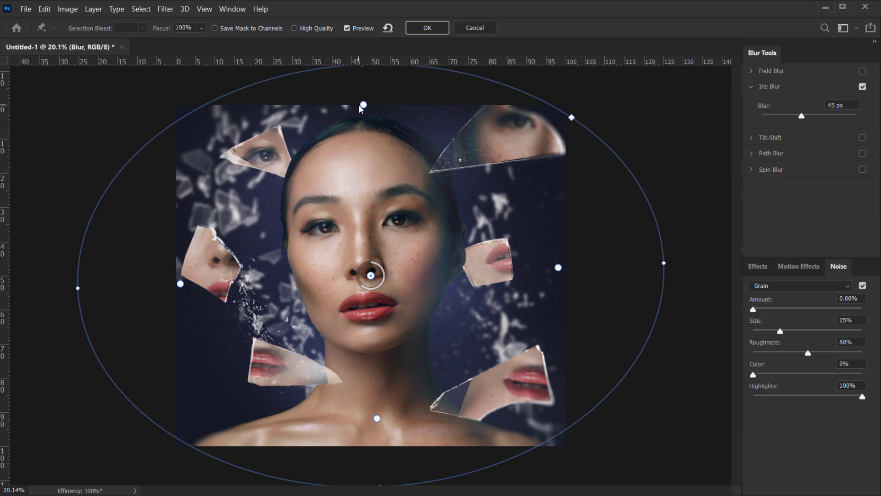
{"action": "left_click_drag", "start_coordinate": [559, 267], "coordinate": [569, 266]}
Step: Shift the iris center slightly right, pull its side and top sharp-area points inward, and apply the Iris Blur
{"action": "left_click_drag", "start_coordinate": [371, 275], "coordinate": [383, 276]}
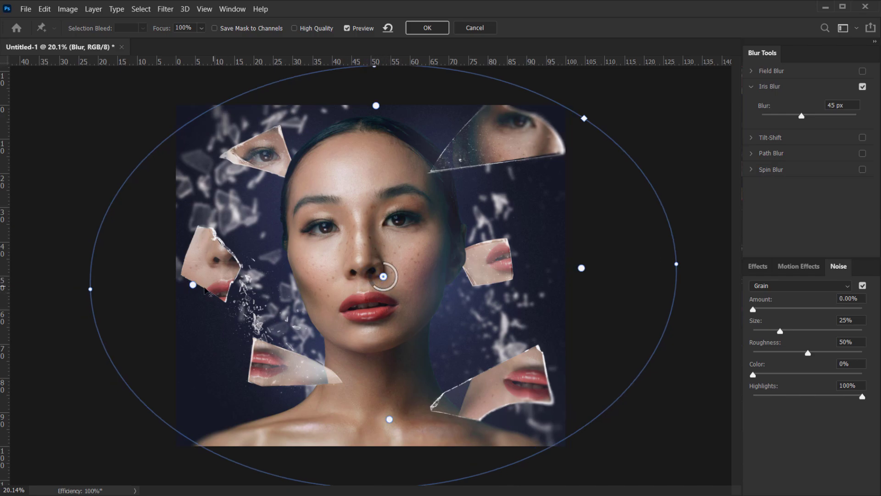
{"action": "left_click_drag", "start_coordinate": [193, 285], "coordinate": [231, 287]}
{"action": "left_click_drag", "start_coordinate": [582, 271], "coordinate": [556, 275]}
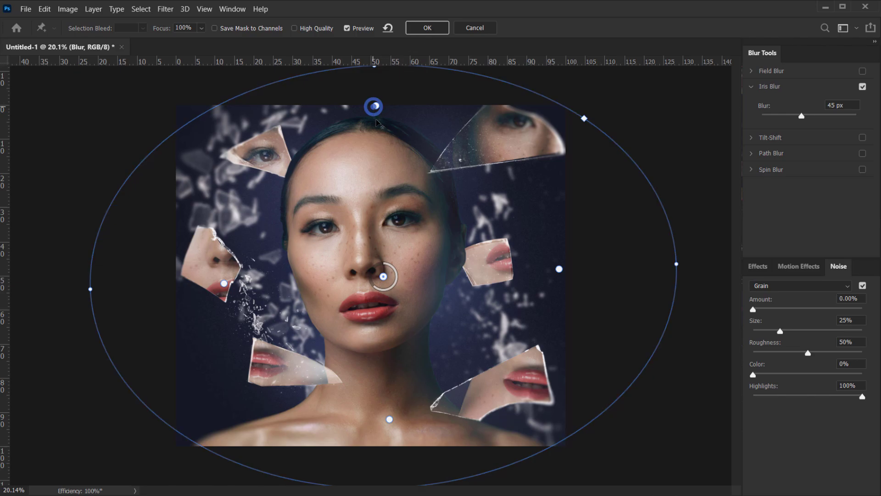
{"action": "left_click_drag", "start_coordinate": [376, 106], "coordinate": [376, 120]}
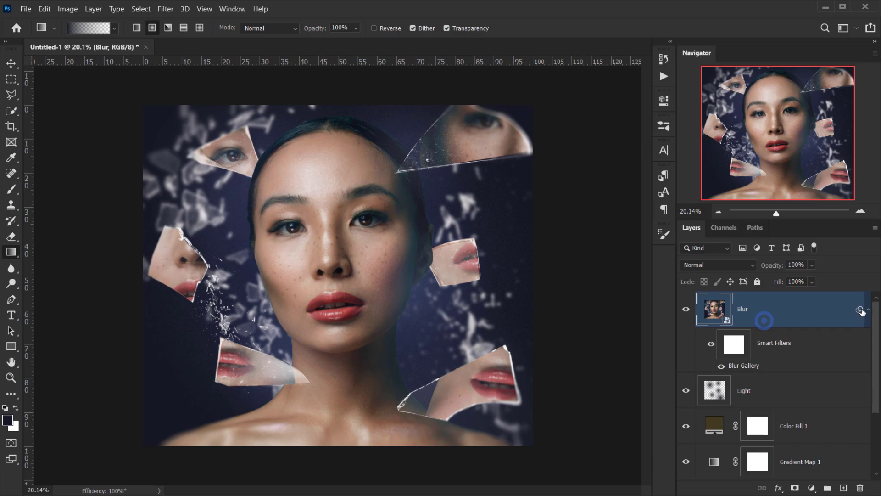
Step: Collapse the Blur layer's smart filters and group the layers from Blur down to Gradient Map 1
{"action": "left_click", "coordinate": [869, 309]}
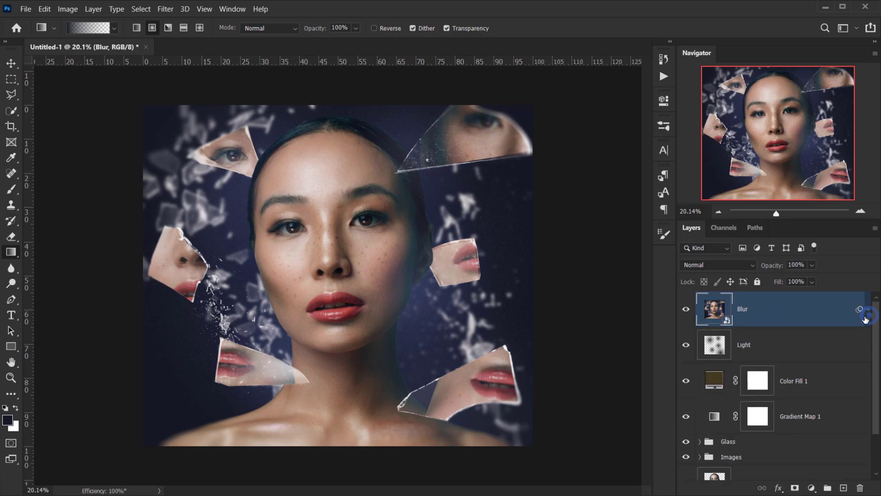
{"action": "left_click", "coordinate": [809, 418], "text": "shift"}
{"action": "key", "text": "ctrl+g"}
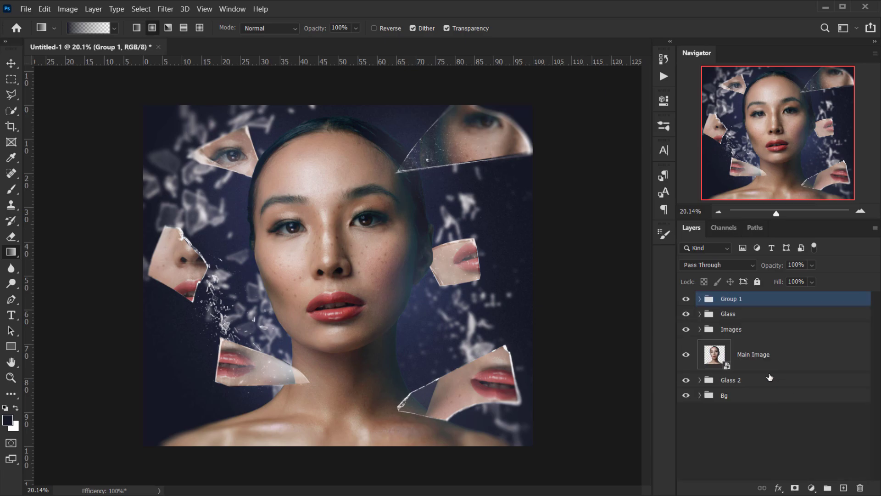
Step: Compare the composite with the new effects group hidden and shown, leaving the group visible
{"action": "left_click", "coordinate": [686, 299]}
{"action": "left_click", "coordinate": [686, 299]}
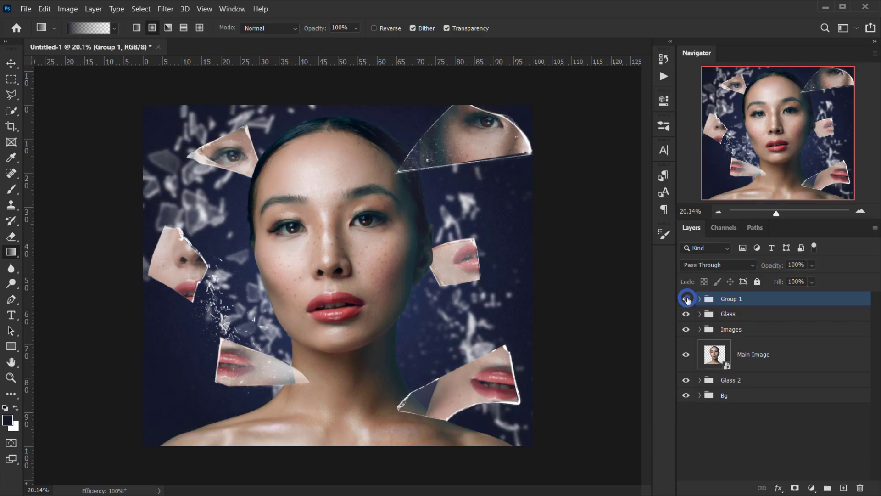
{"action": "left_click", "coordinate": [687, 300]}
{"action": "left_click", "coordinate": [686, 299]}
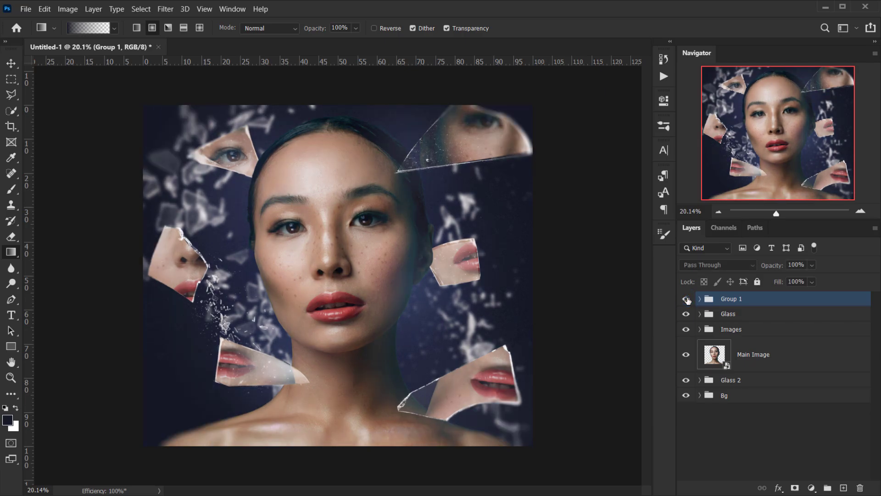
{"action": "left_click", "coordinate": [686, 299]}
{"action": "left_click", "coordinate": [686, 299]}
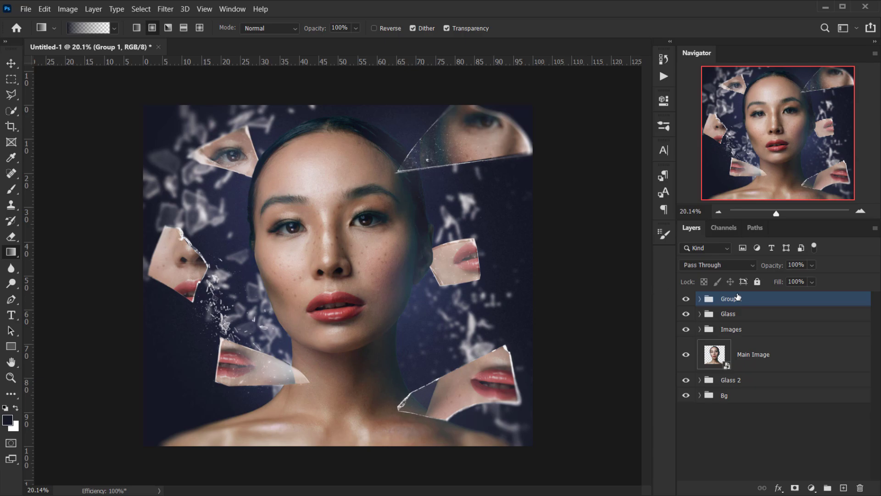